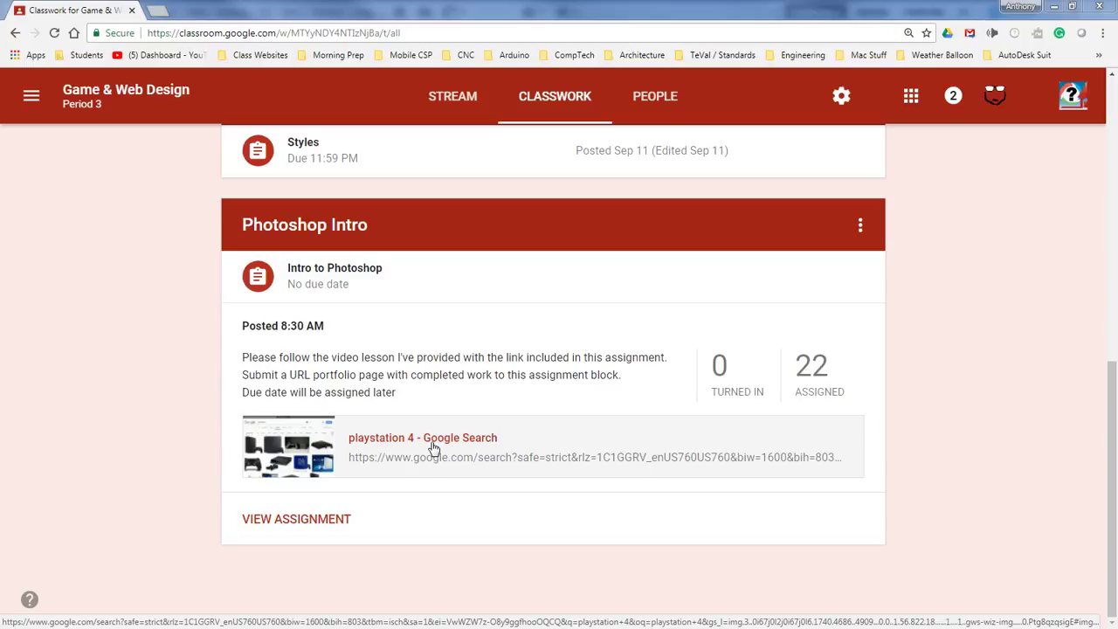
# - Open the linked "playstation 4 - Google Search" image page from the Intro to Photoshop assignment
pyautogui.click(434, 447)
pyautogui.click(432, 447)
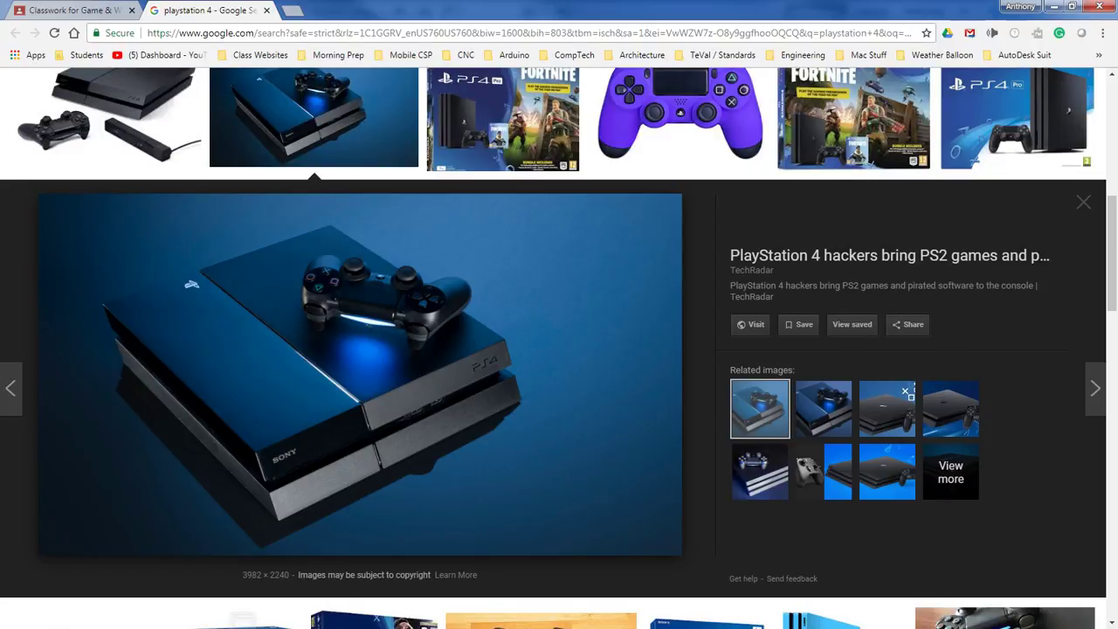
pyautogui.hotkey('alt', 'Tab')
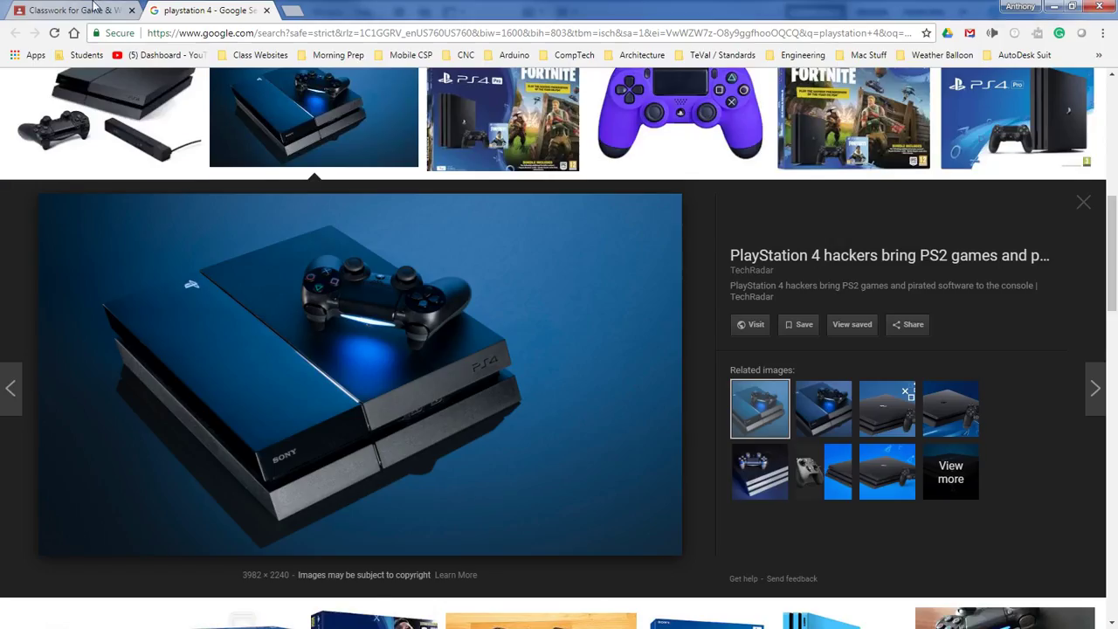
pyautogui.click(96, 9)
pyautogui.click(192, 7)
# - Copy the large preview image of the PlayStation 4 console and controller to the clipboard
pyautogui.rightClick(261, 309)
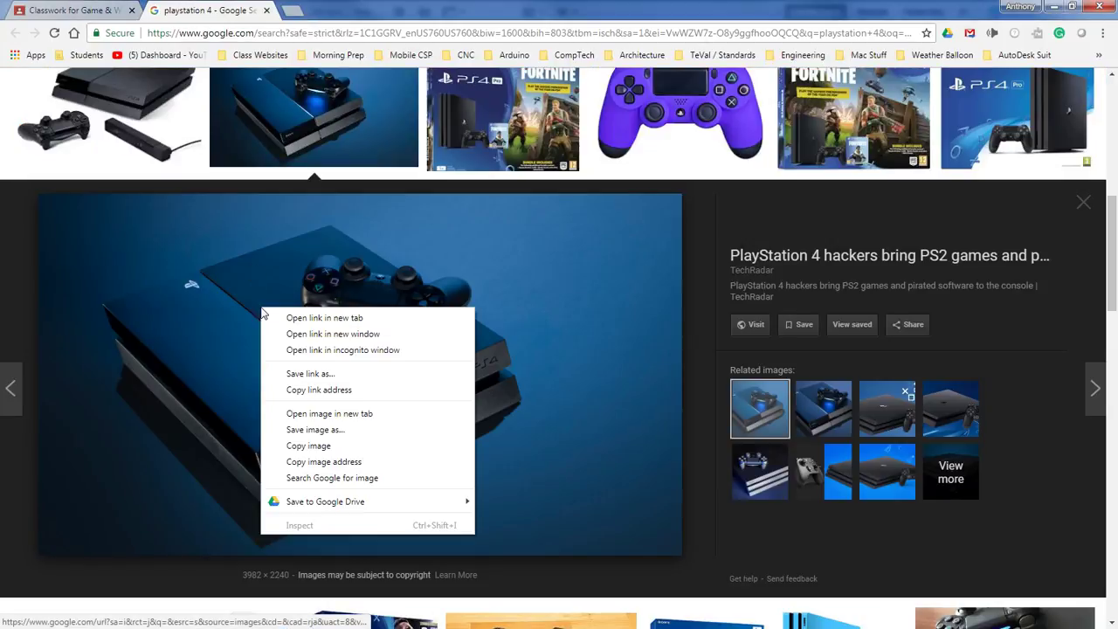
pyautogui.click(384, 447)
pyautogui.rightClick(366, 366)
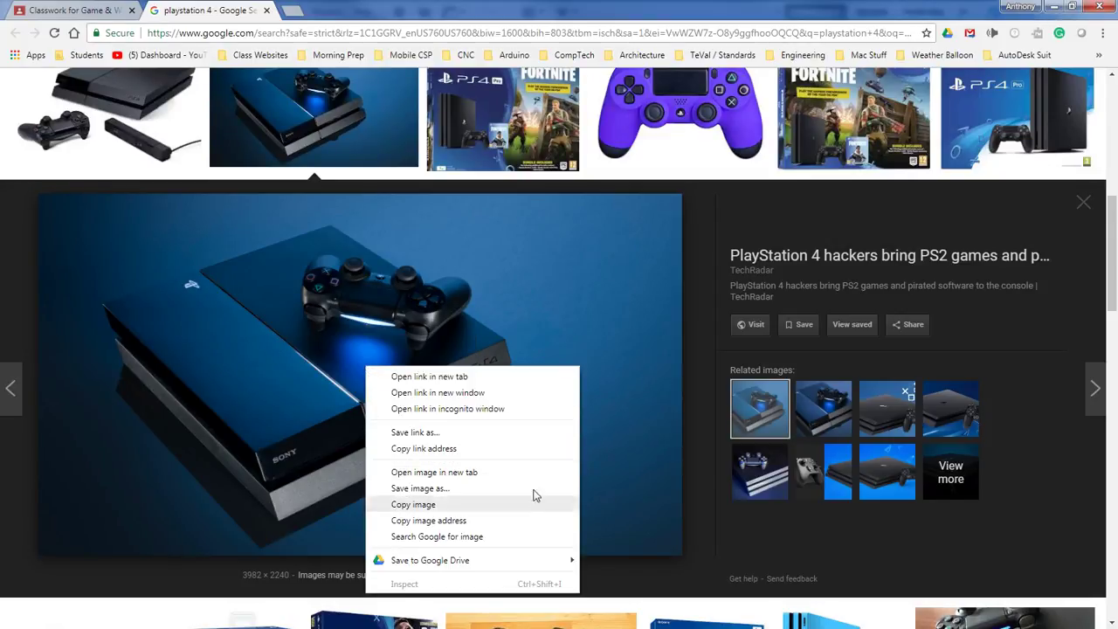
pyautogui.click(497, 512)
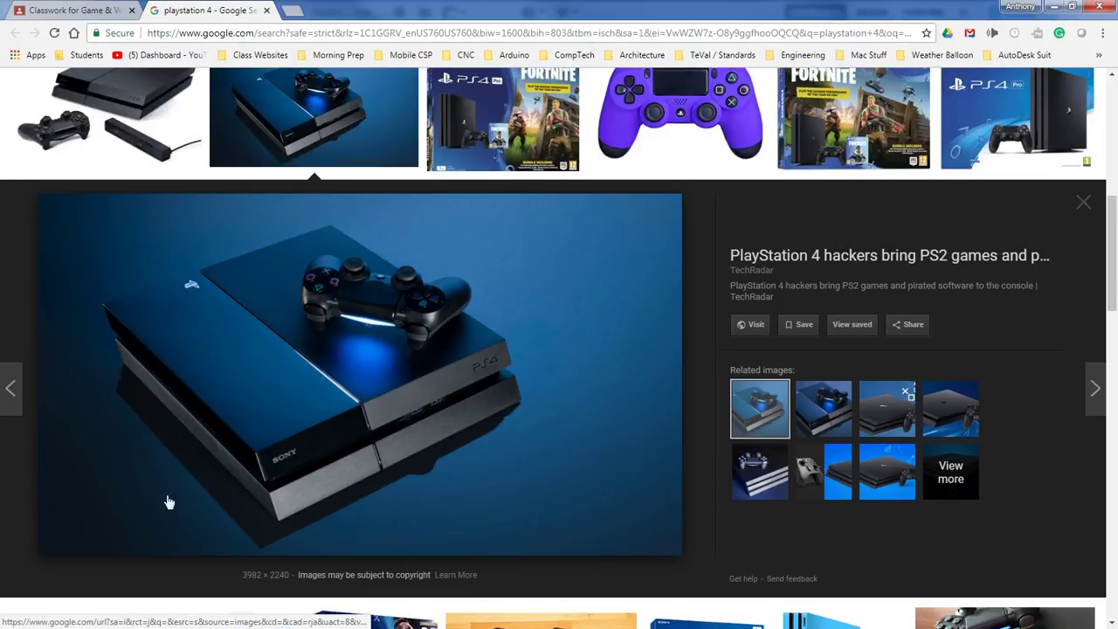
# - Switch to Photoshop and create a document with the Clipboard preset, 3982 × 2240 pixels at 72 pixels/inch with white background
pyautogui.hotkey('alt', 'Tab')
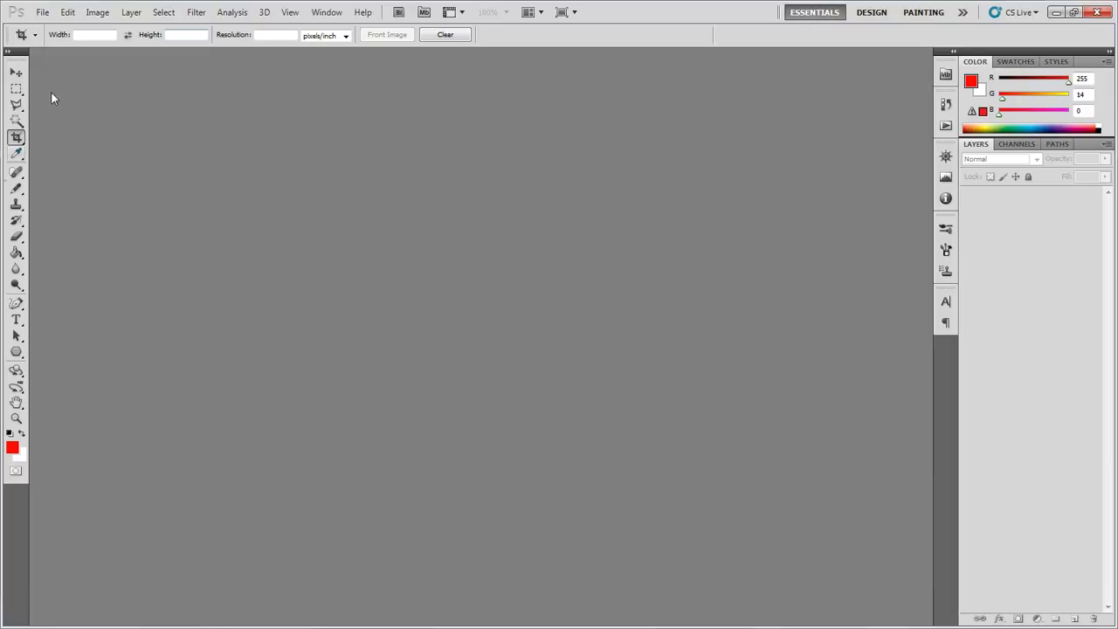
pyautogui.click(41, 12)
pyautogui.click(53, 24)
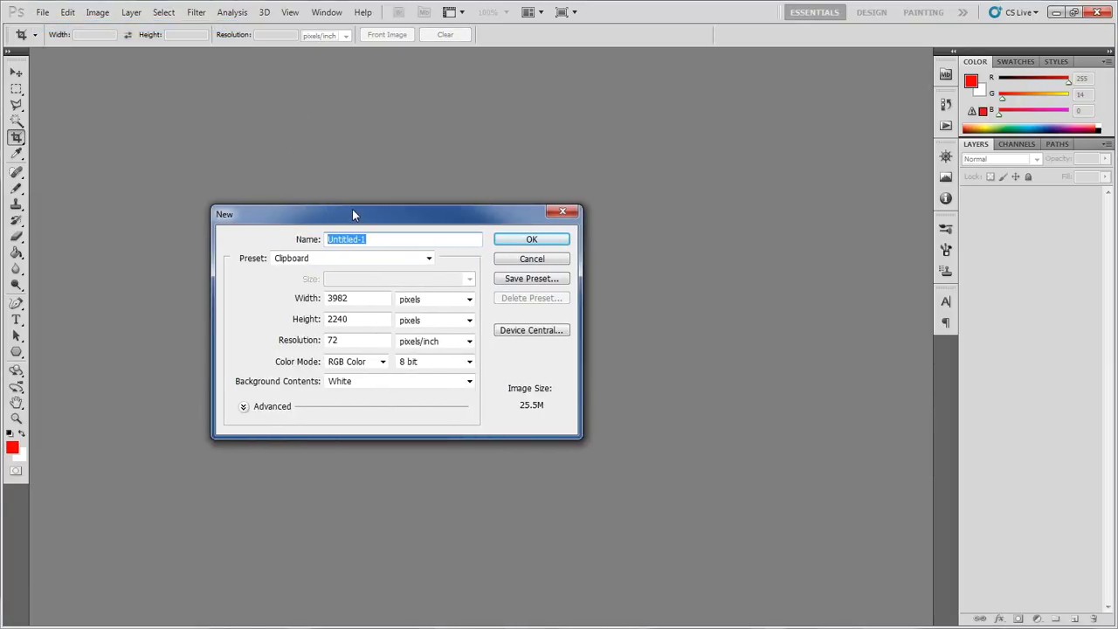
pyautogui.doubleClick(337, 298)
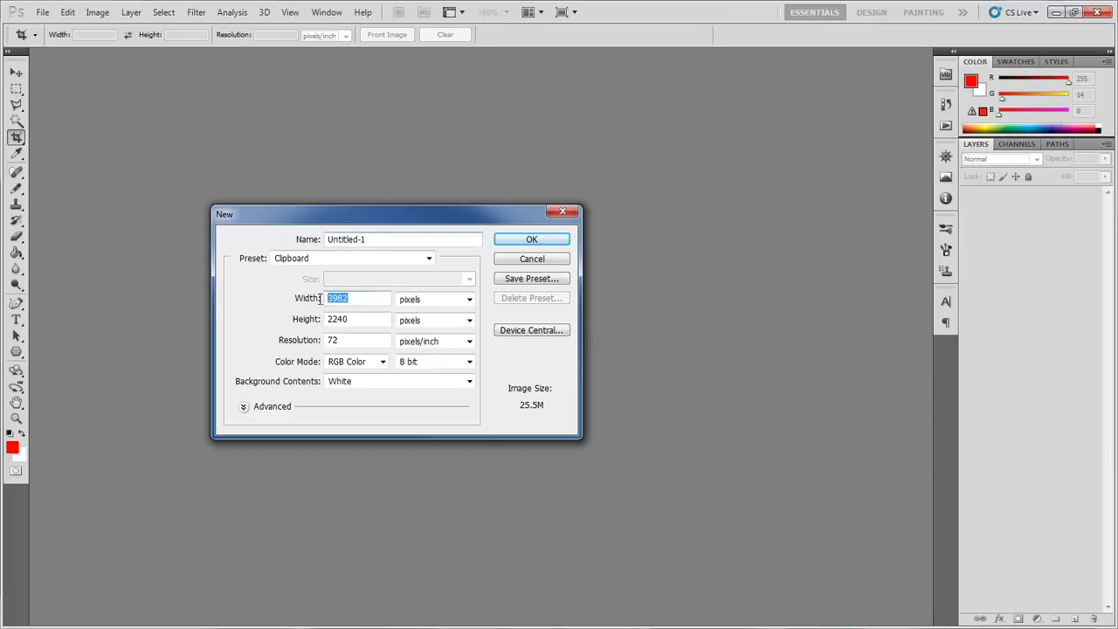
pyautogui.doubleClick(343, 320)
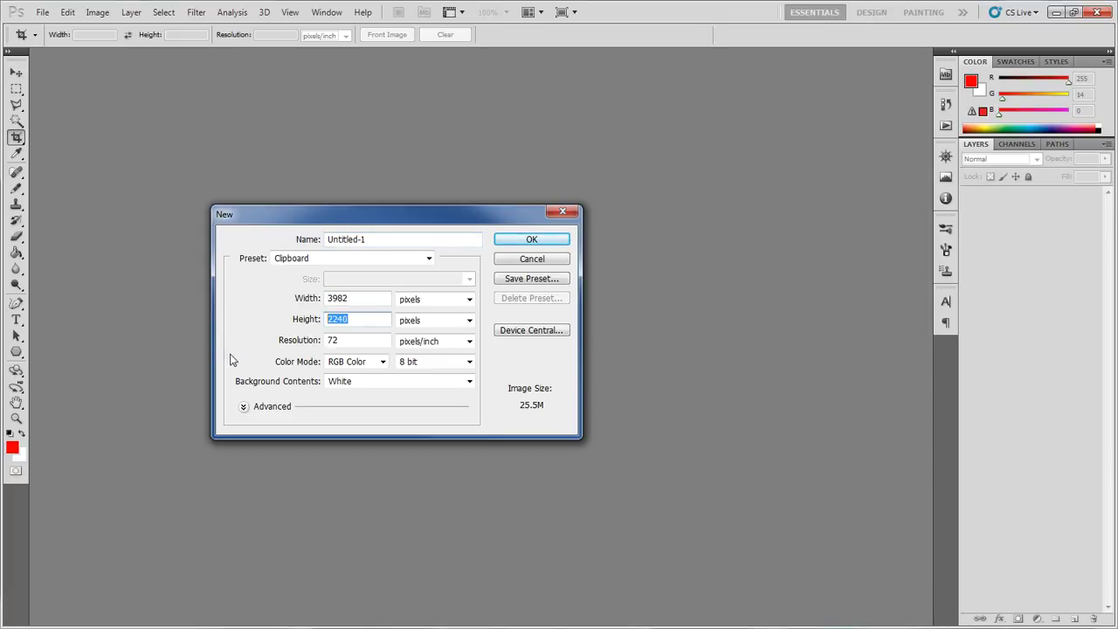
pyautogui.doubleClick(345, 297)
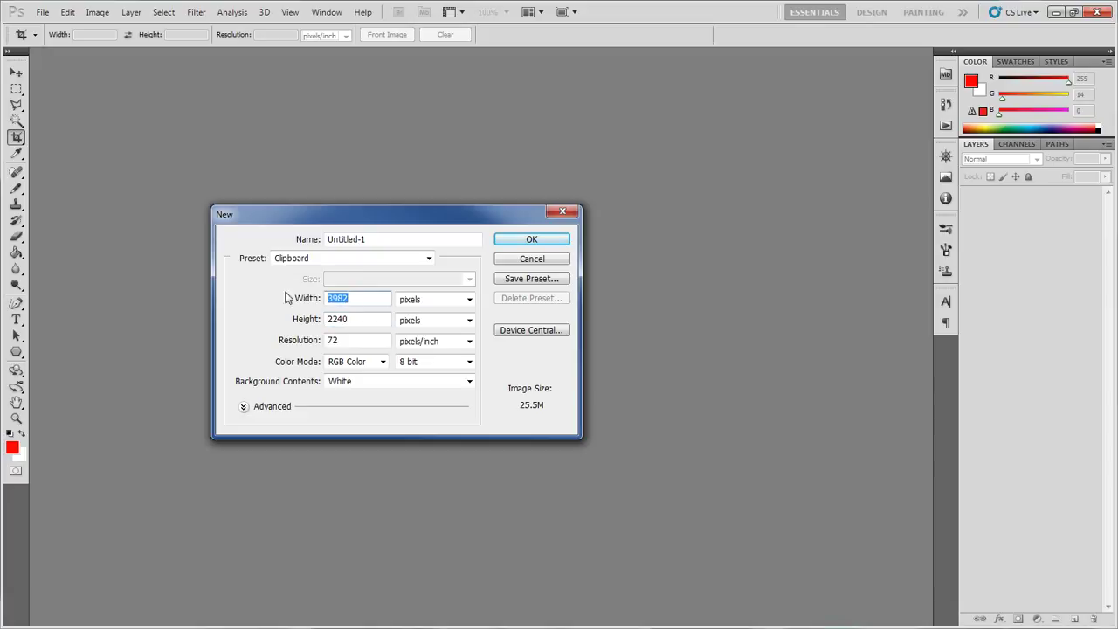
pyautogui.doubleClick(336, 319)
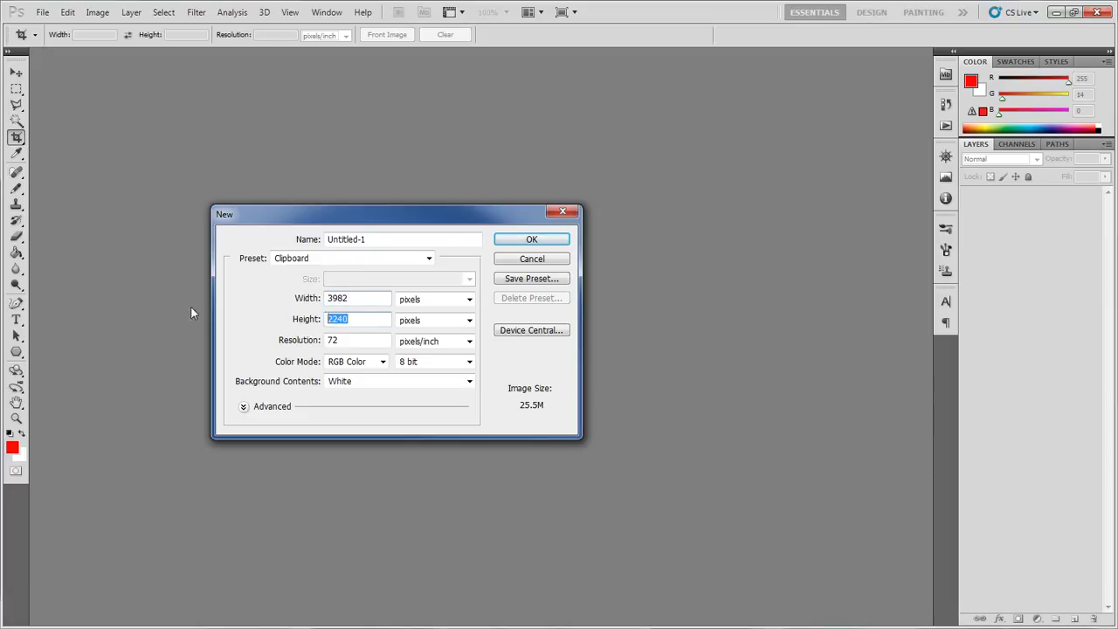
pyautogui.click(532, 259)
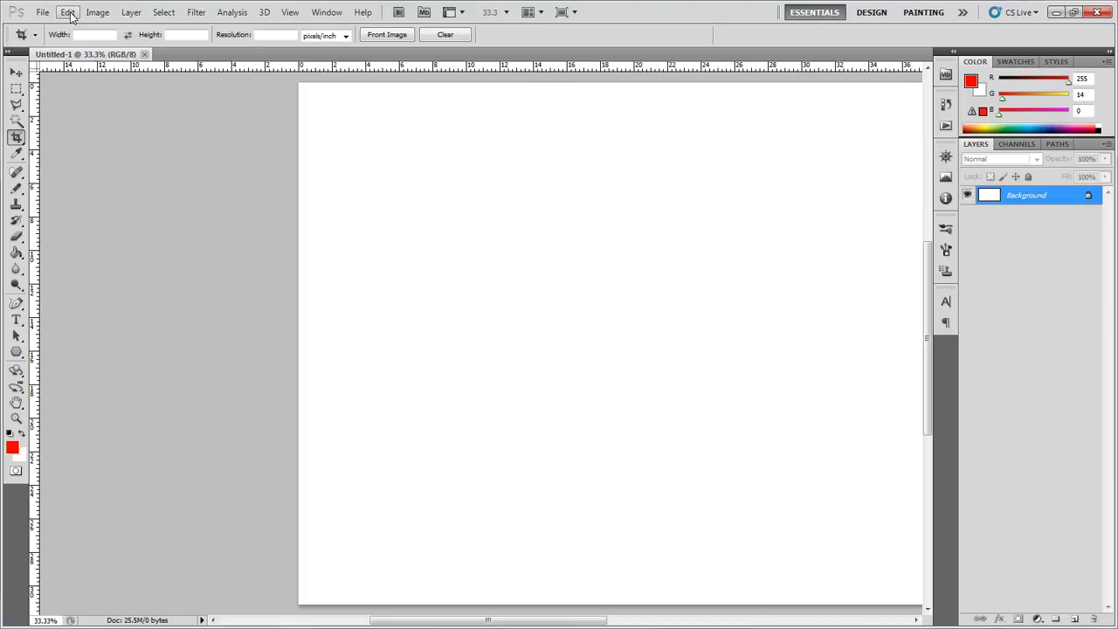
# - Paste the copied console image into the new blank document and bring the whole console into view
pyautogui.click(69, 12)
pyautogui.click(74, 130)
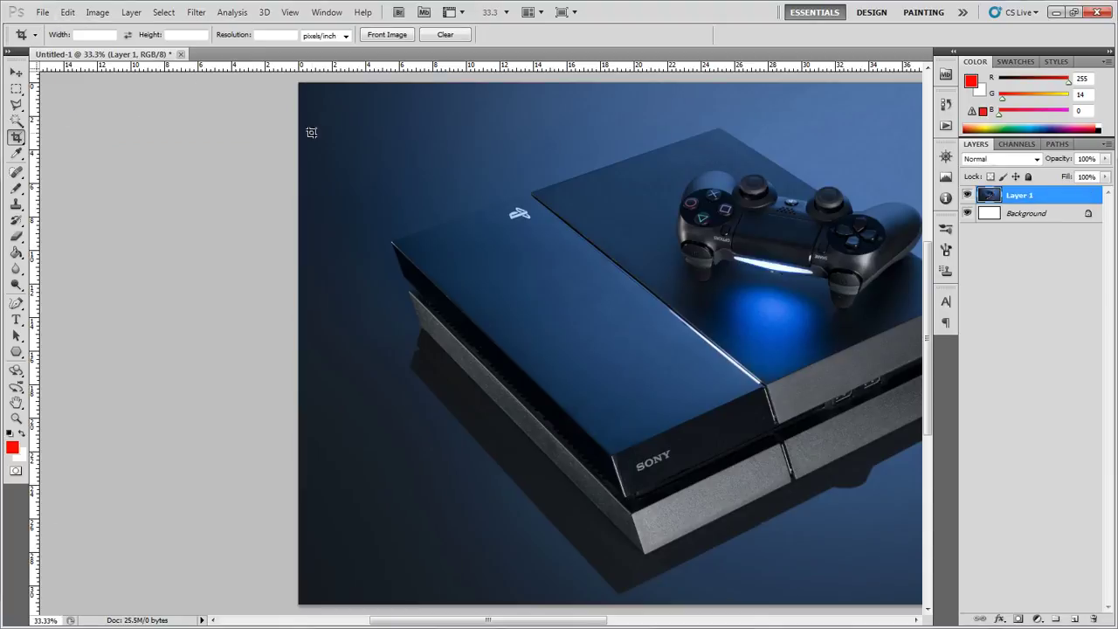
pyautogui.moveTo(395, 621); pyautogui.dragTo(467, 594)
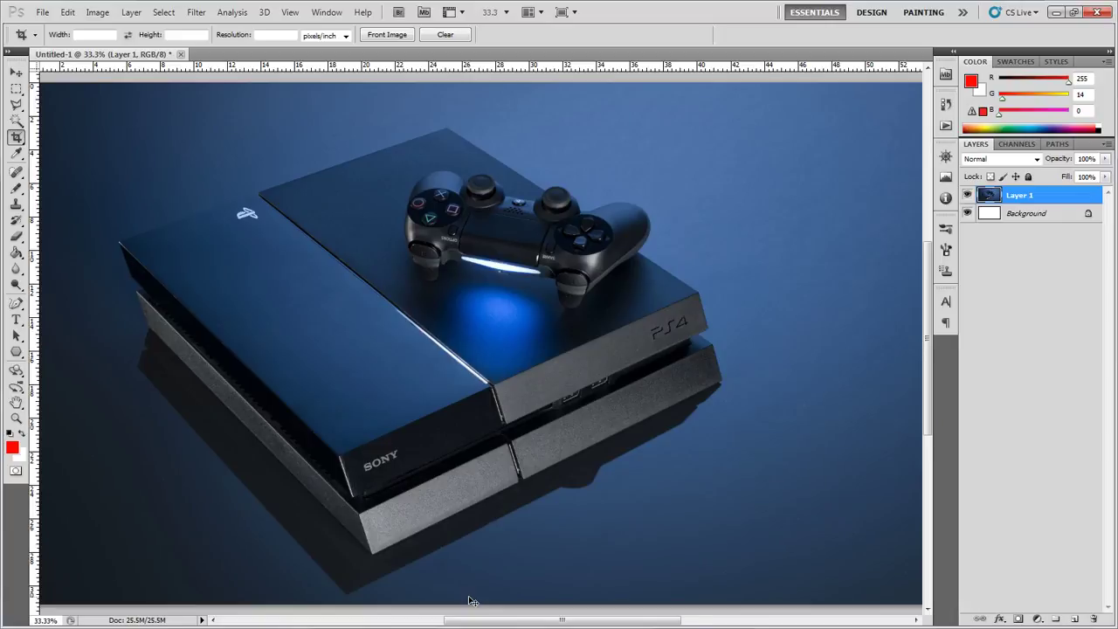
# - Examine the individual pixels of the blue glow on the console at 3200% magnification
pyautogui.hotkey('ctrl', '+')
pyautogui.hotkey('ctrl', '+')
pyautogui.hotkey('ctrl', '+')
pyautogui.hotkey('ctrl', '+')
pyautogui.hotkey('ctrl', '+')
pyautogui.hotkey('ctrl', '+')
pyautogui.hotkey('ctrl', '+')
pyautogui.hotkey('ctrl', '+')
pyautogui.hotkey('ctrl', '+')
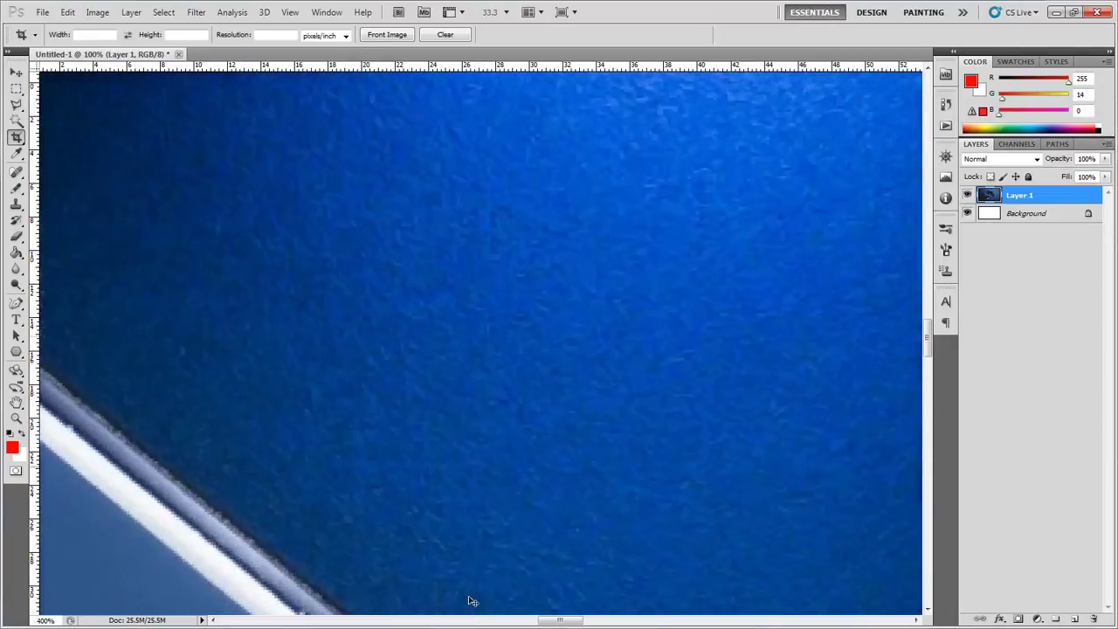
pyautogui.hotkey('ctrl', '+')
pyautogui.hotkey('ctrl', '+')
pyautogui.hotkey('ctrl', '+')
pyautogui.hotkey('ctrl', '+')
pyautogui.hotkey('ctrl', '+')
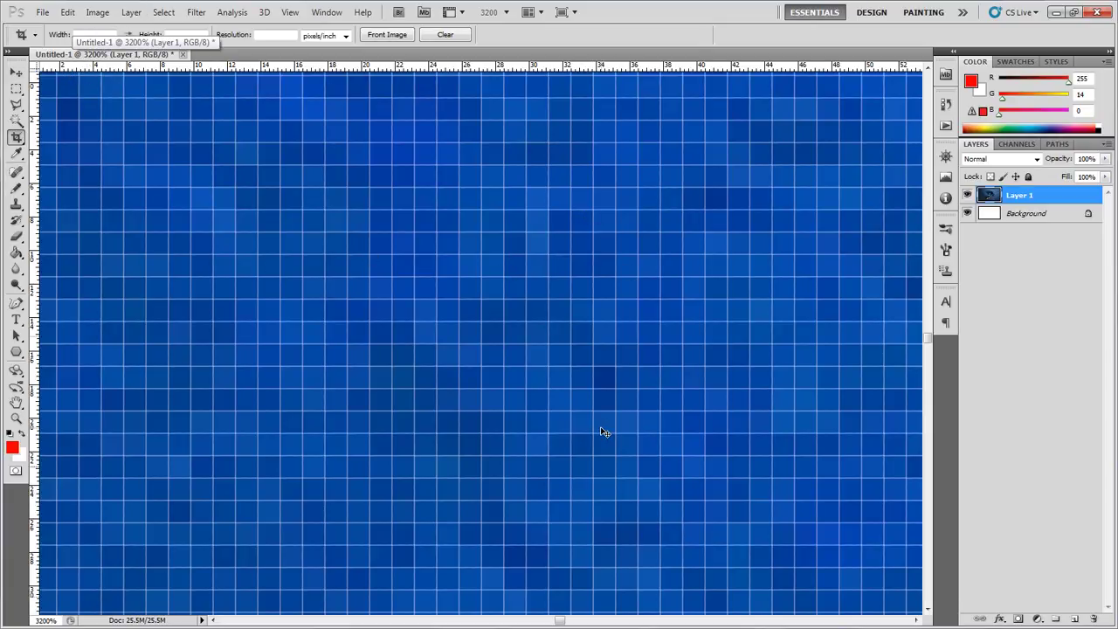
# - Compare the console image's detail at magnifications between 3200% and 25%, ending at 33.33%
pyautogui.hotkey('ctrl', '-')
pyautogui.hotkey('ctrl', '-')
pyautogui.hotkey('ctrl', '-')
pyautogui.hotkey('ctrl', '-')
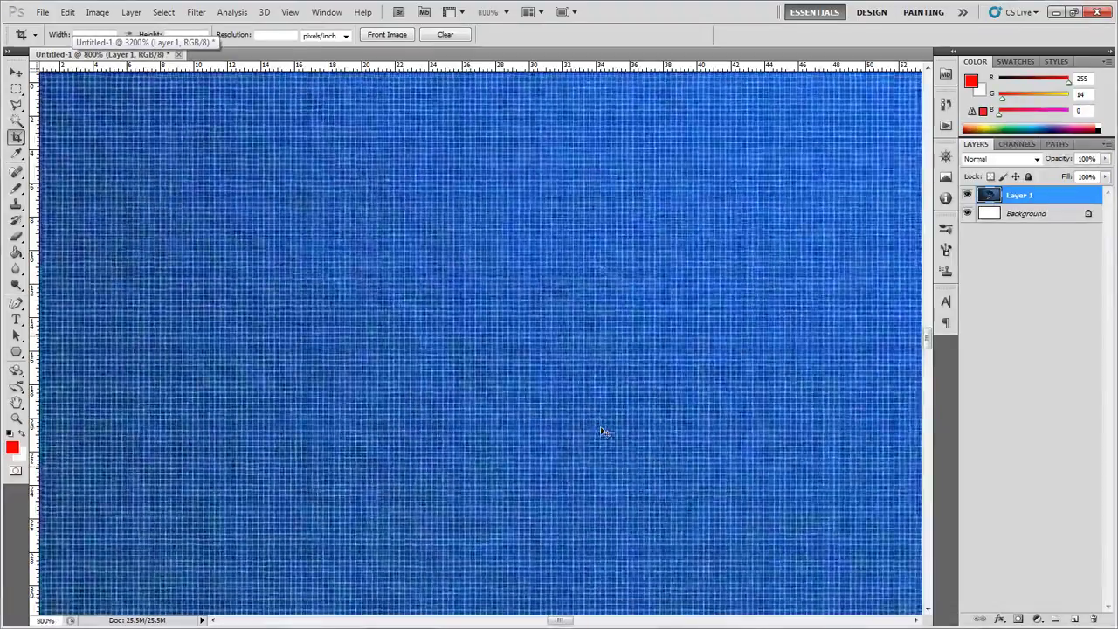
pyautogui.hotkey('ctrl', '-')
pyautogui.hotkey('ctrl', '-')
pyautogui.hotkey('ctrl', '-')
pyautogui.hotkey('ctrl', '-')
pyautogui.hotkey('ctrl', '-')
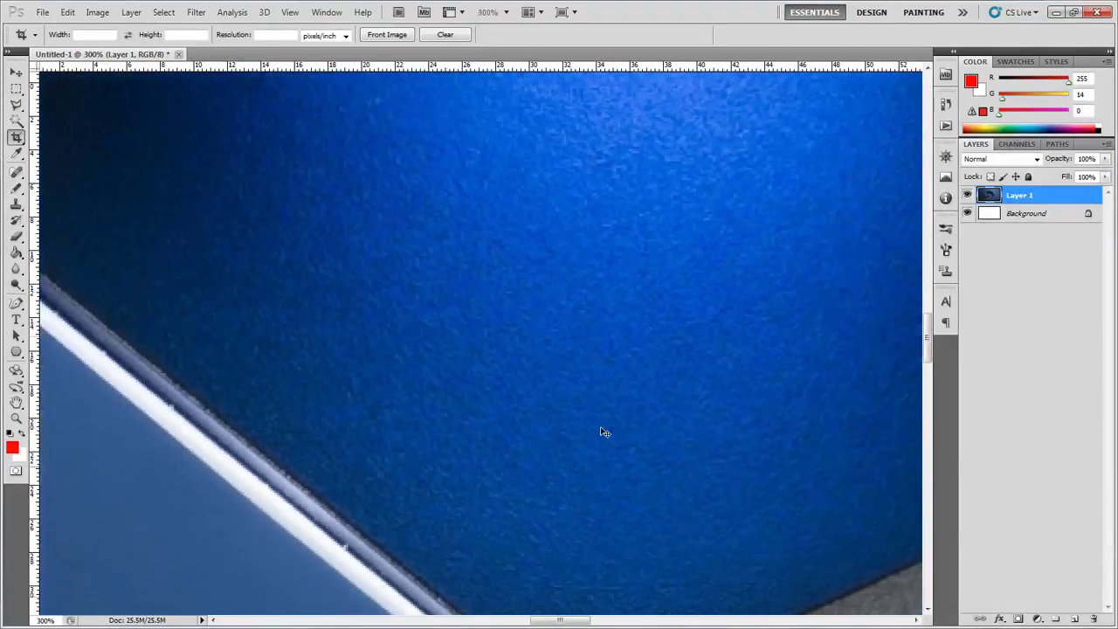
pyautogui.hotkey('ctrl', '-')
pyautogui.hotkey('ctrl', '-')
pyautogui.hotkey('ctrl', '-')
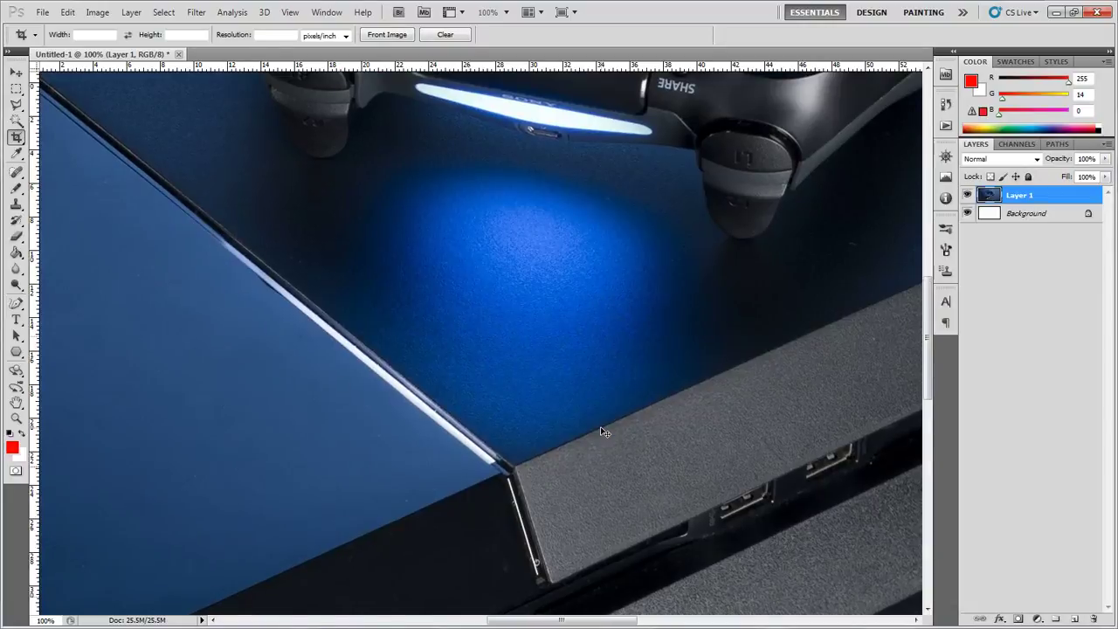
pyautogui.hotkey('ctrl', '-')
pyautogui.hotkey('ctrl', '-')
pyautogui.hotkey('ctrl', '-')
pyautogui.hotkey('ctrl', '-')
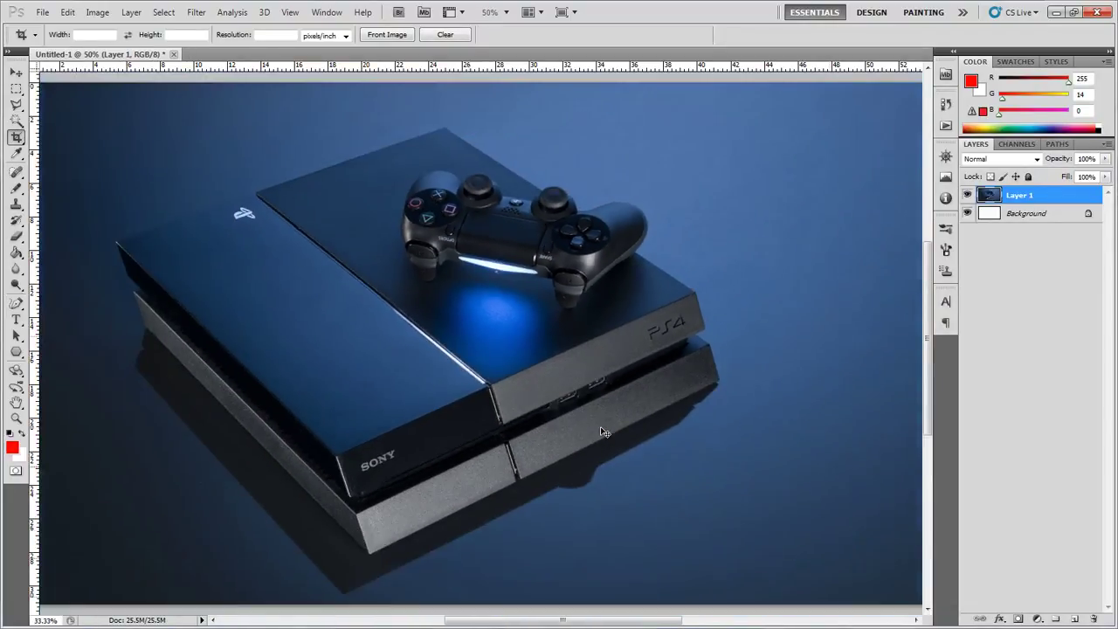
pyautogui.hotkey('ctrl', '+')
pyautogui.hotkey('ctrl', '+')
pyautogui.hotkey('ctrl', '+')
pyautogui.hotkey('ctrl', '+')
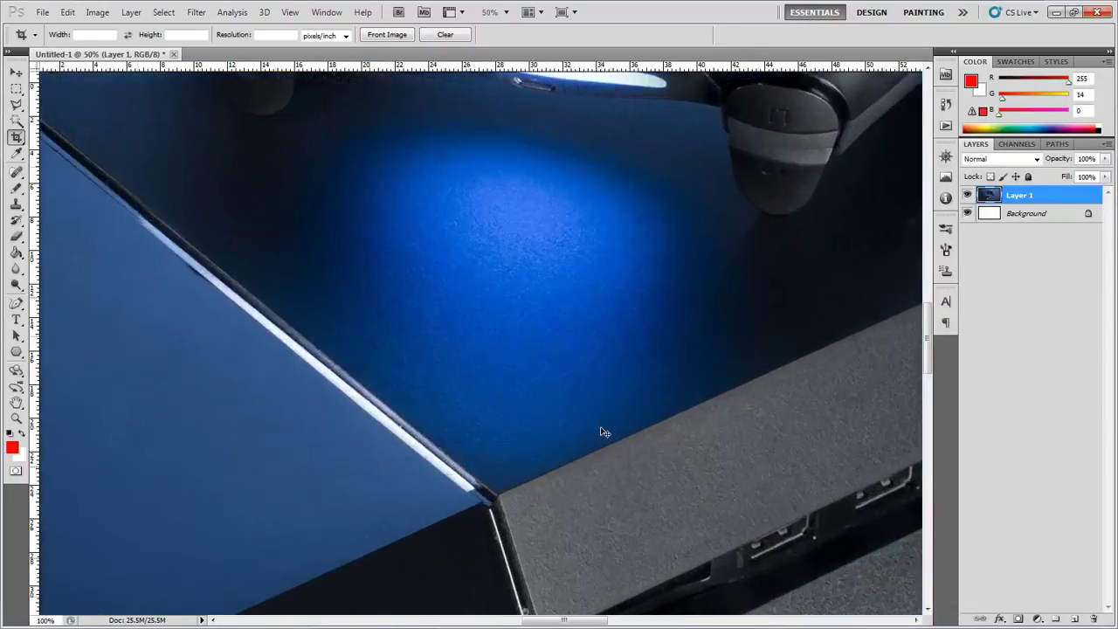
pyautogui.hotkey('ctrl', '-')
pyautogui.hotkey('ctrl', '-')
pyautogui.hotkey('ctrl', '-')
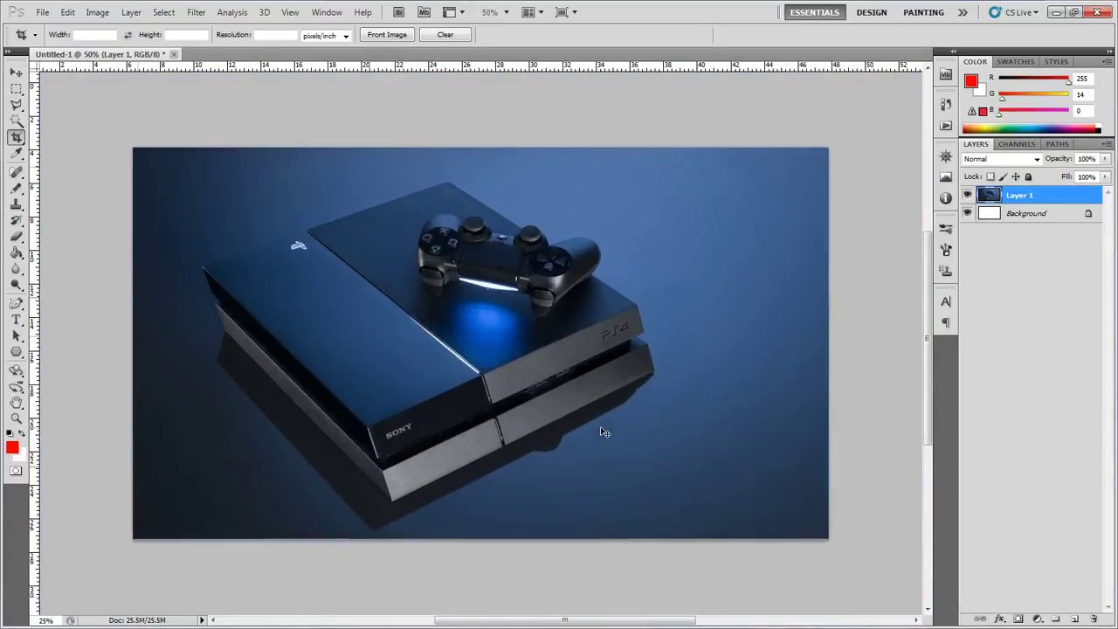
pyautogui.hotkey('ctrl', '+')
pyautogui.hotkey('ctrl', '+')
pyautogui.hotkey('ctrl', '+')
pyautogui.hotkey('ctrl', '+')
pyautogui.hotkey('ctrl', '+')
pyautogui.hotkey('ctrl', '-')
pyautogui.hotkey('ctrl', '-')
pyautogui.hotkey('ctrl', '-')
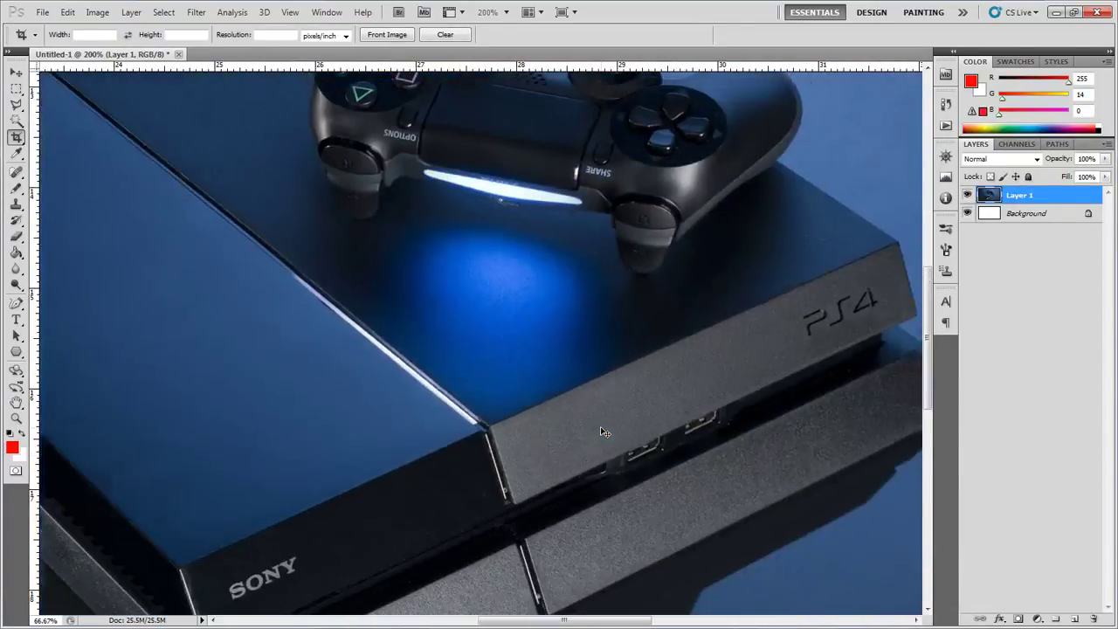
pyautogui.hotkey('ctrl', '-')
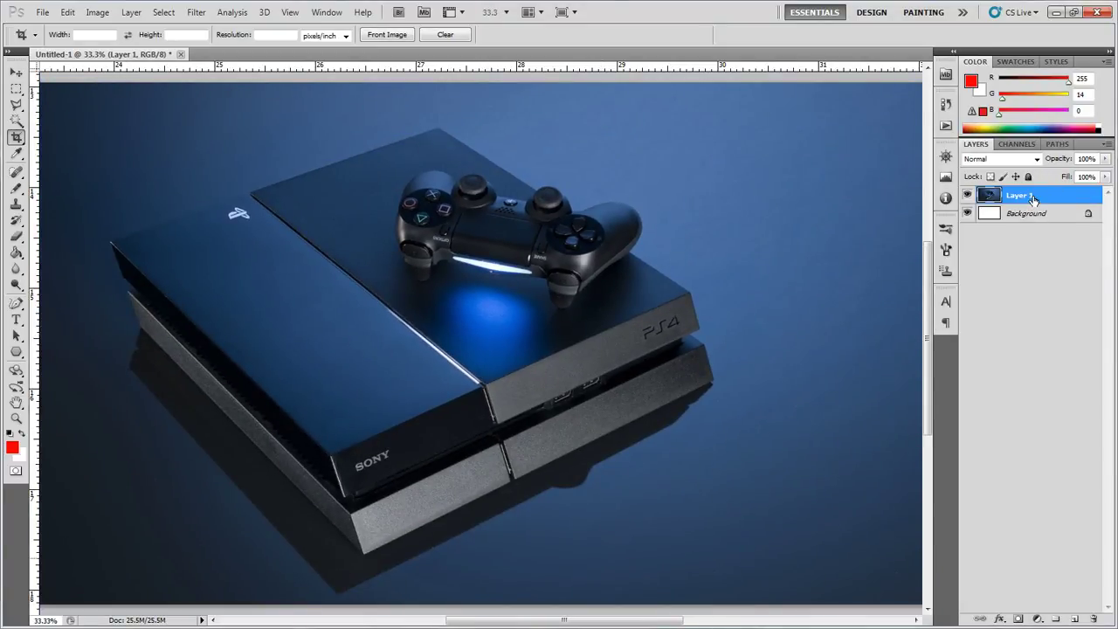
# - Delete the white Background layer from the document
pyautogui.click(1033, 218)
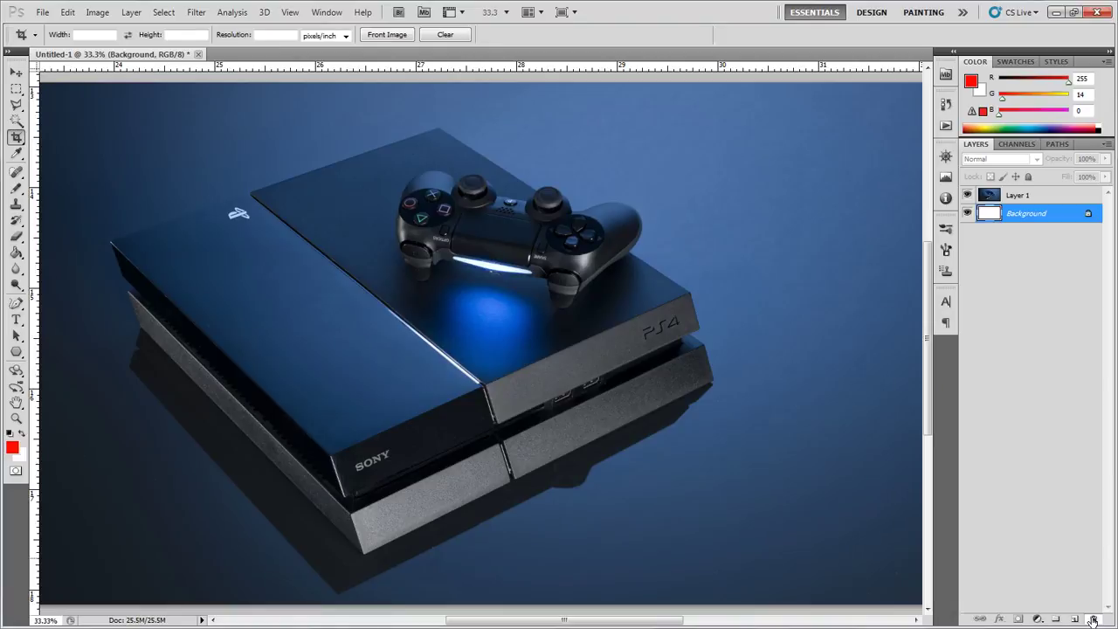
pyautogui.click(1092, 620)
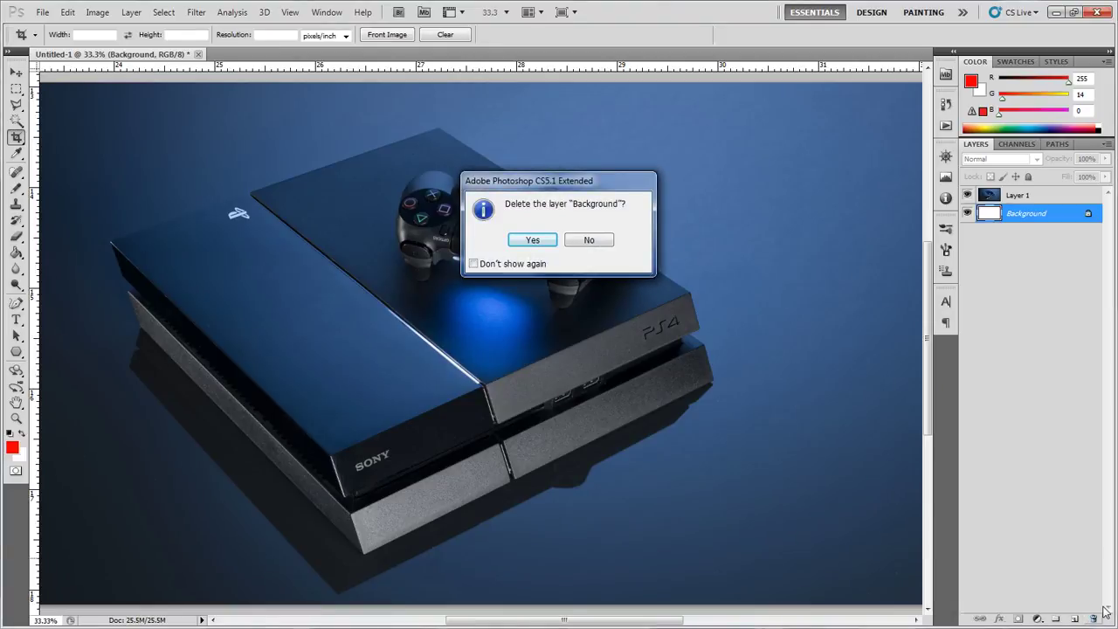
pyautogui.click(527, 241)
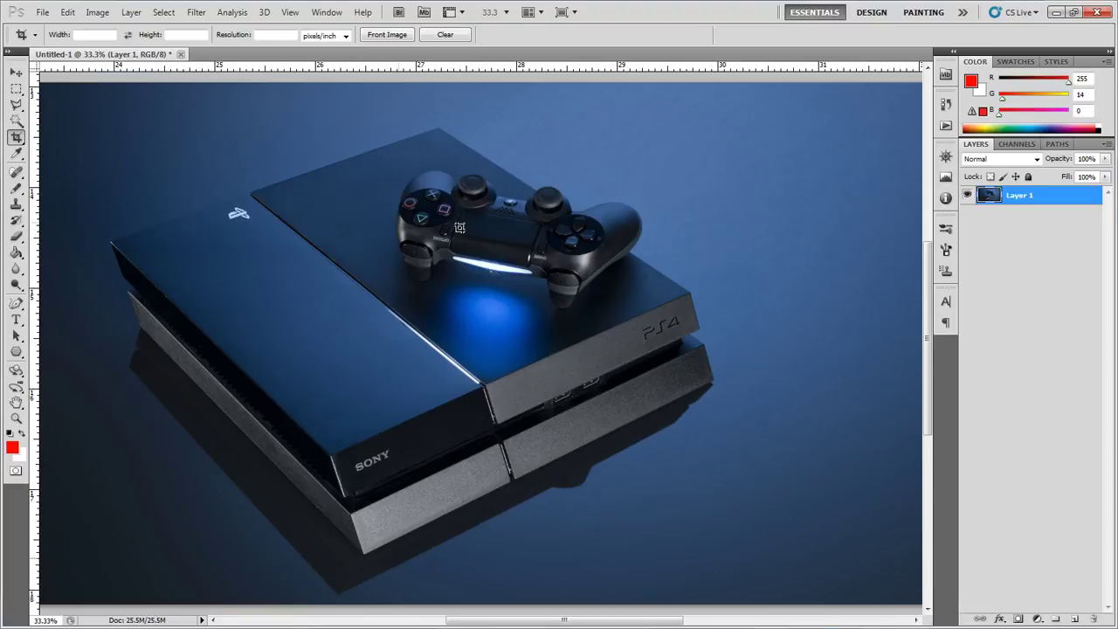
# - Cut a tall rectangular marquee area out of the blue backdrop to the upper right of the controller, and deselect
pyautogui.click(17, 89)
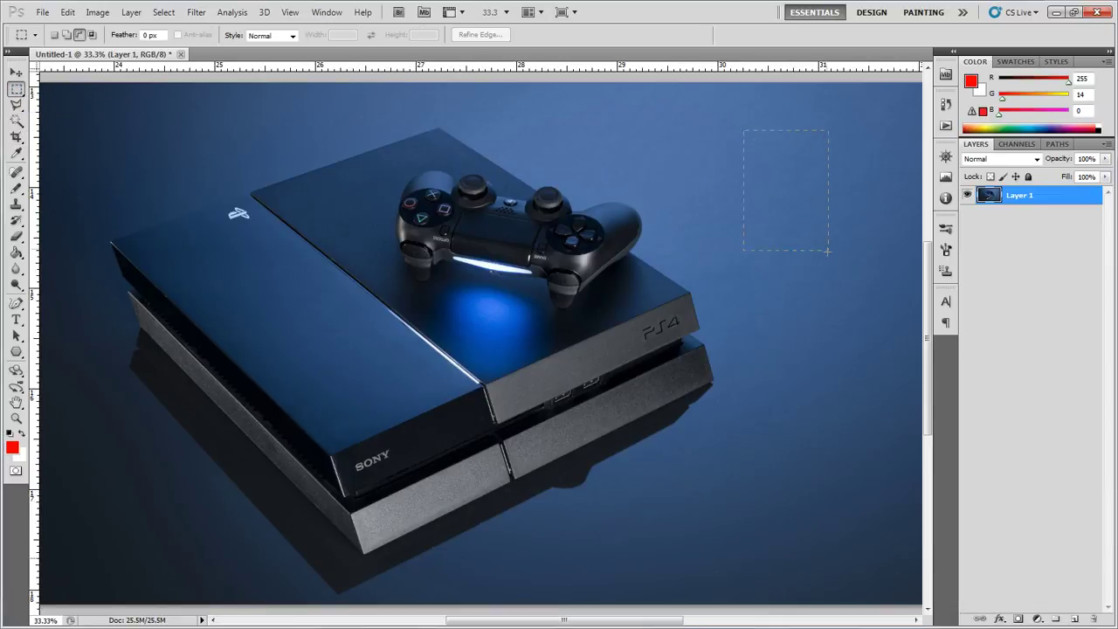
pyautogui.moveTo(827, 250); pyautogui.dragTo(827, 251)
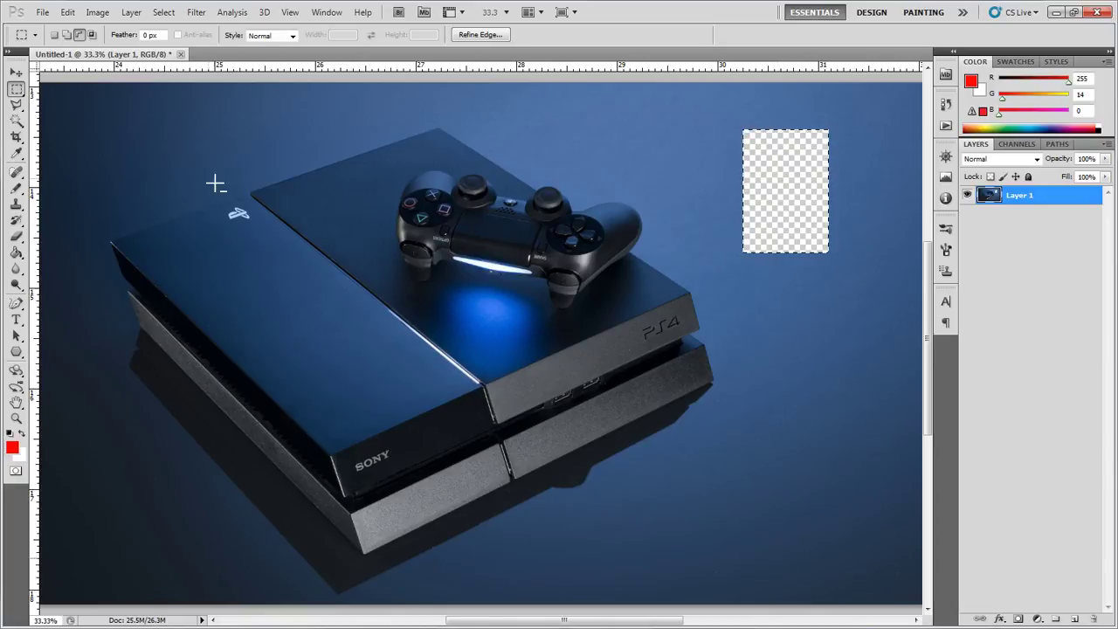
pyautogui.click(716, 365)
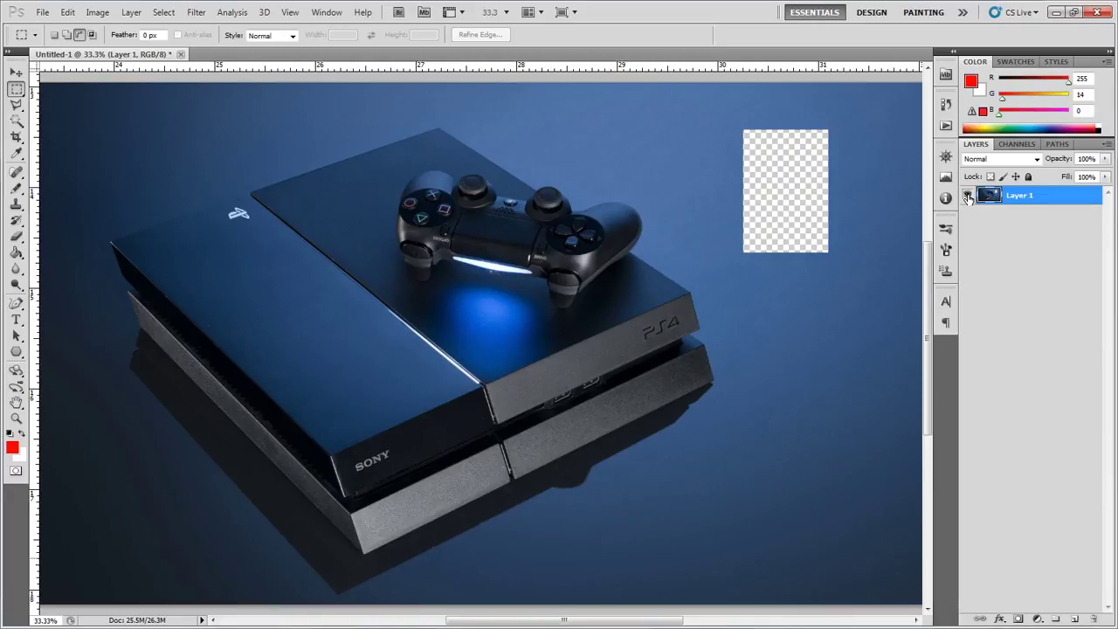
# - Hide Layer 1 to inspect the transparent canvas behind it, and show the layer again
pyautogui.click(966, 195)
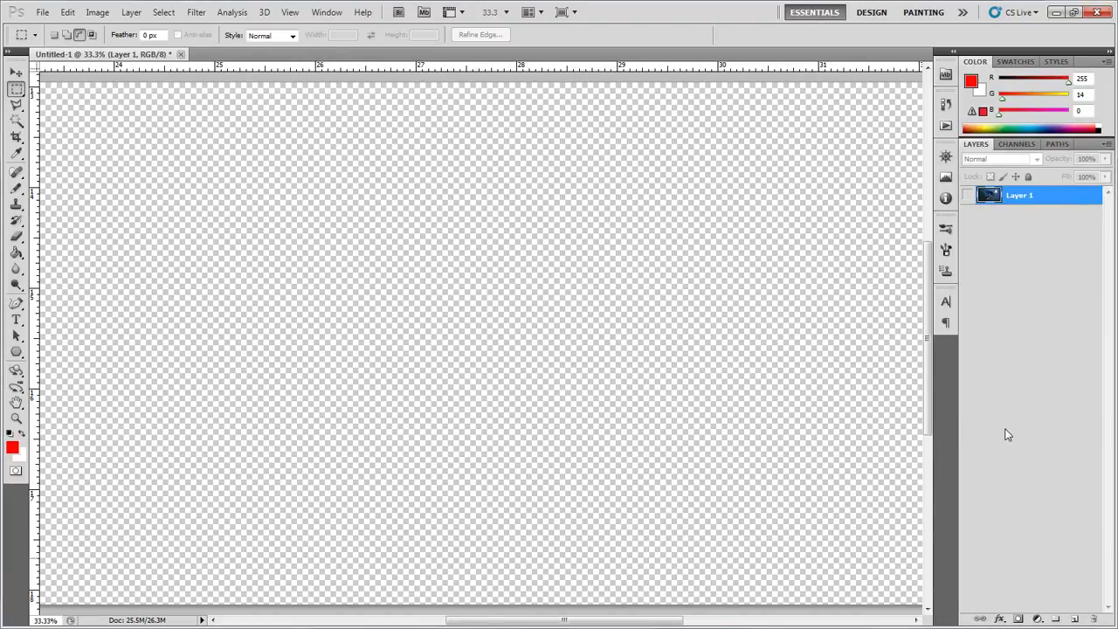
pyautogui.click(966, 194)
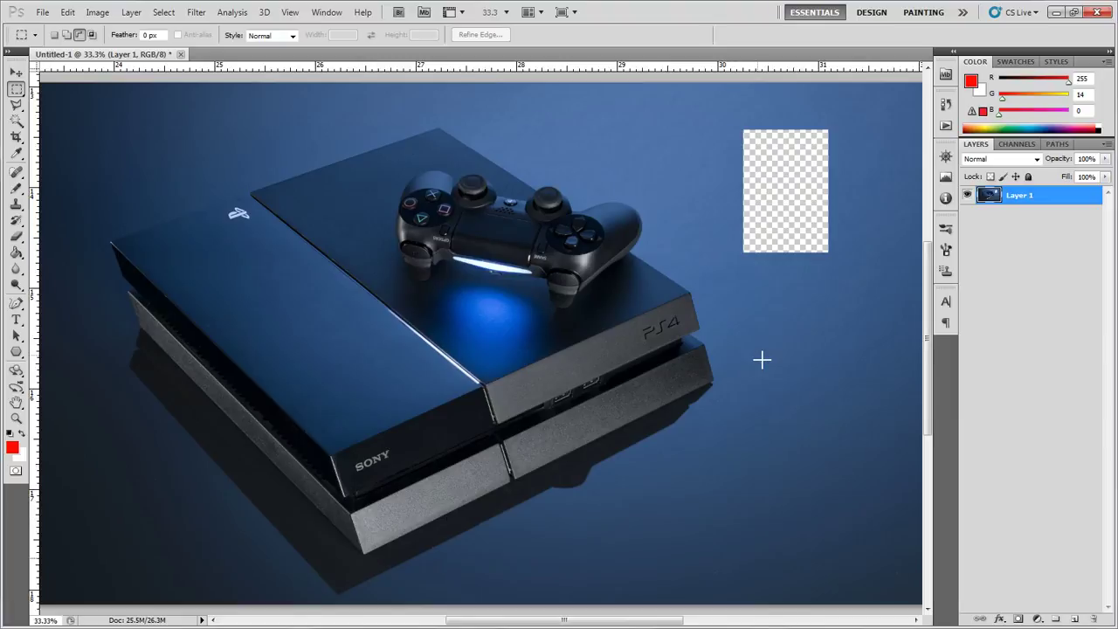
# - Set the Polygonal Lasso feather to 3 px
pyautogui.click(15, 106)
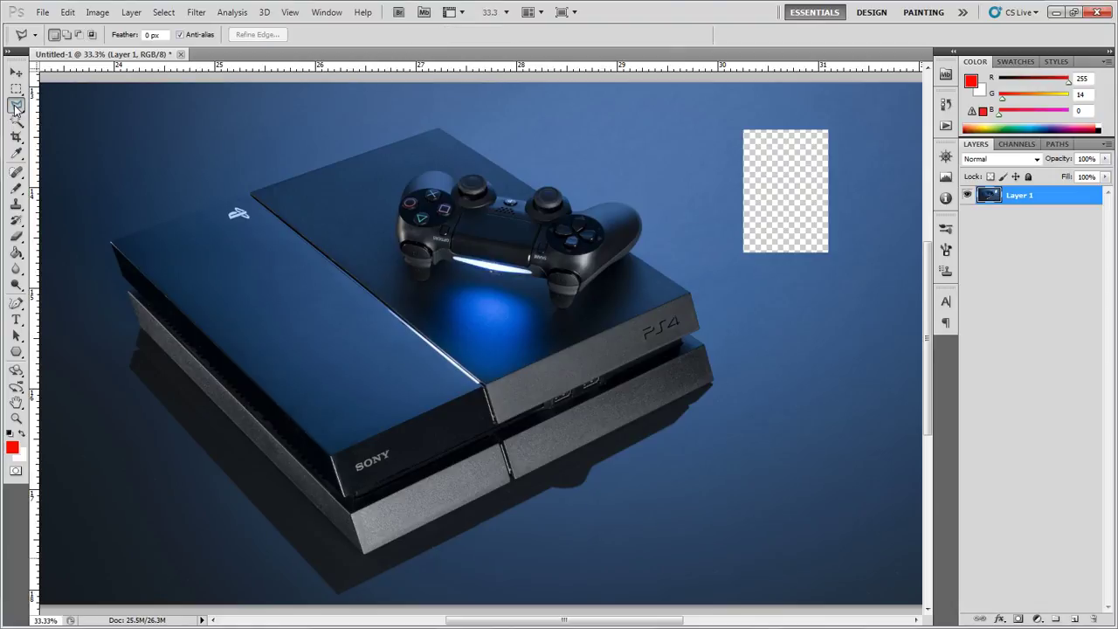
pyautogui.click(152, 35)
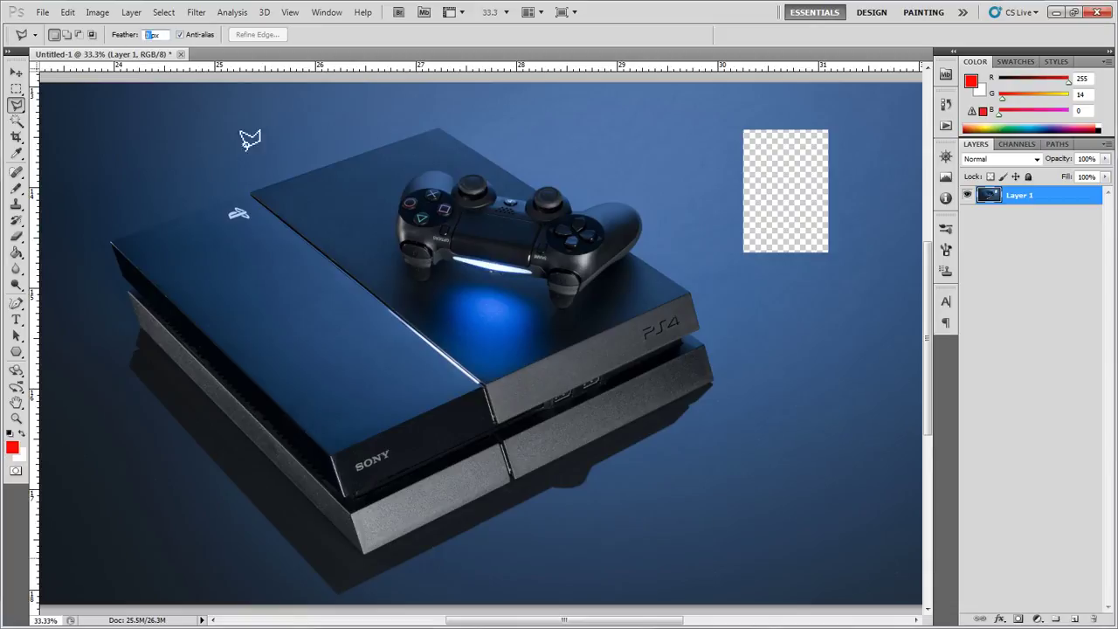
pyautogui.click(135, 36)
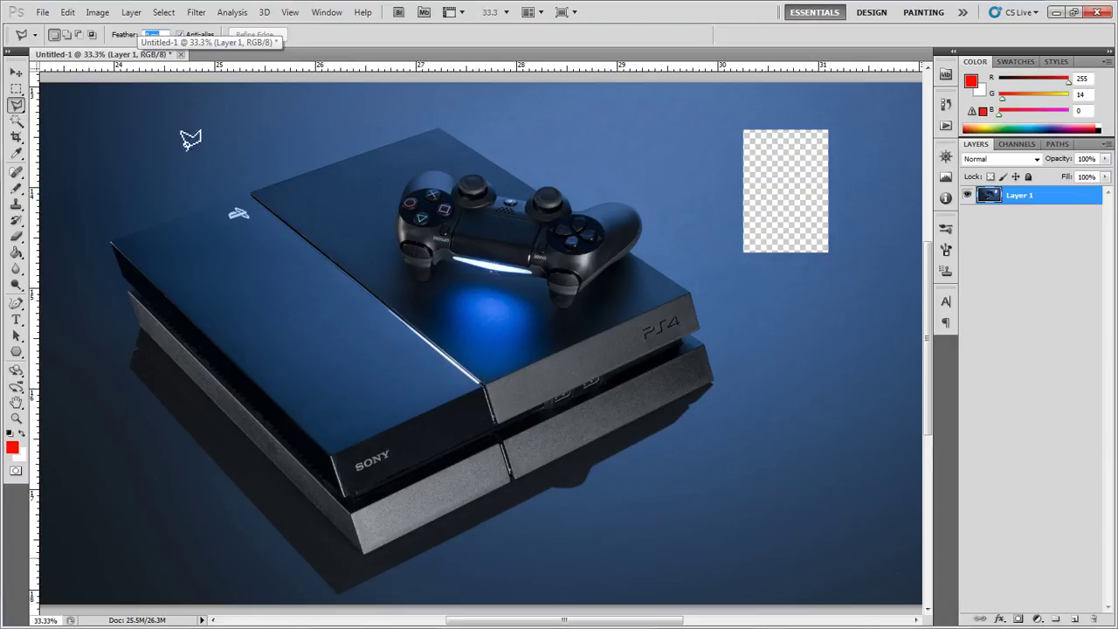
pyautogui.click(164, 35)
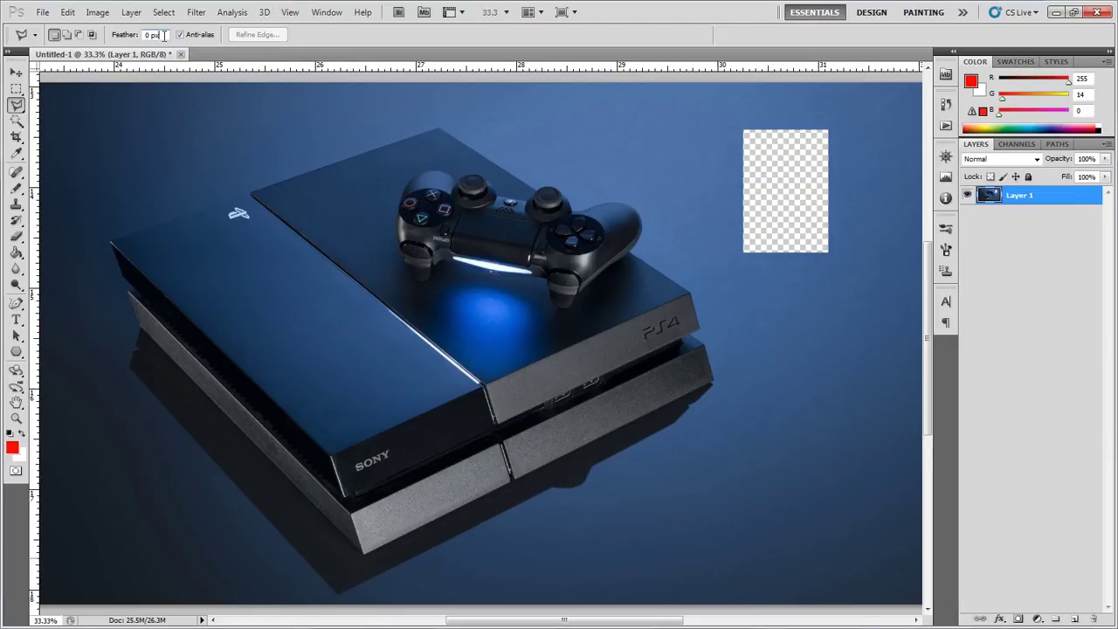
pyautogui.doubleClick(160, 35)
pyautogui.write('3')
pyautogui.press('Return')
# - Start a polygonal lasso outline at the console's back corner, tracing its rear top edge and the upper shell's left end down to the notch
pyautogui.click(438, 126)
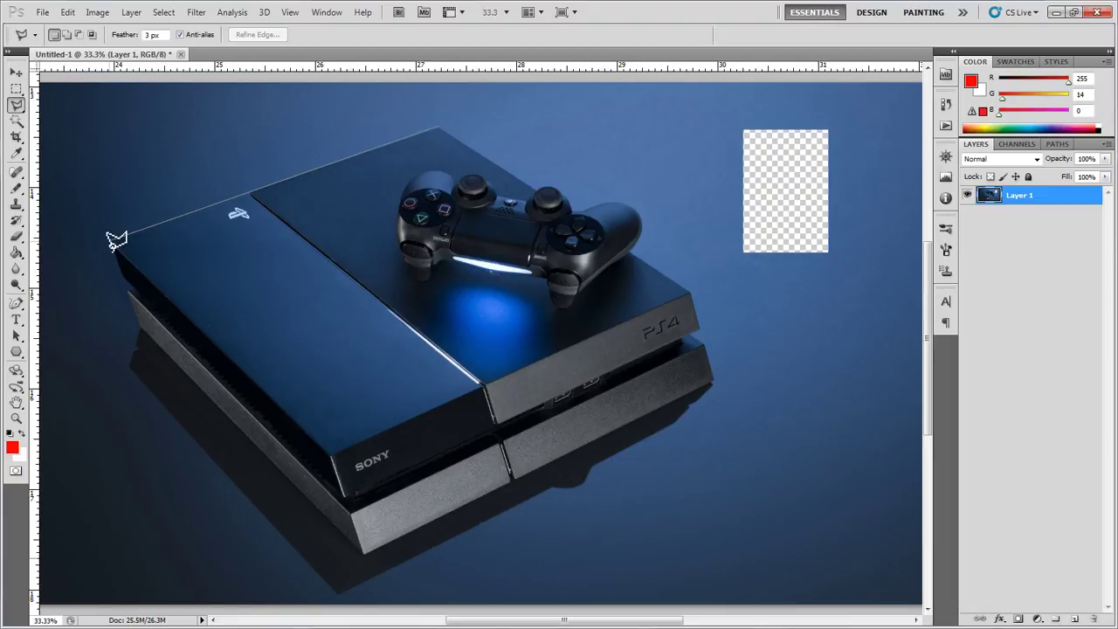
pyautogui.click(110, 241)
pyautogui.scroll(4, 70, 307)
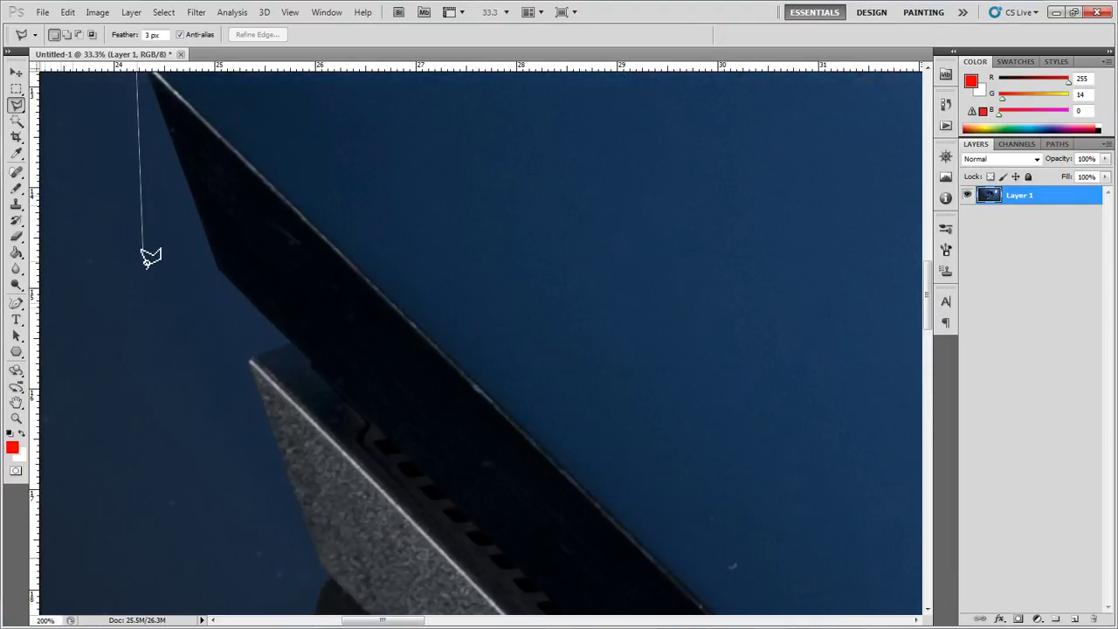
pyautogui.click(218, 268)
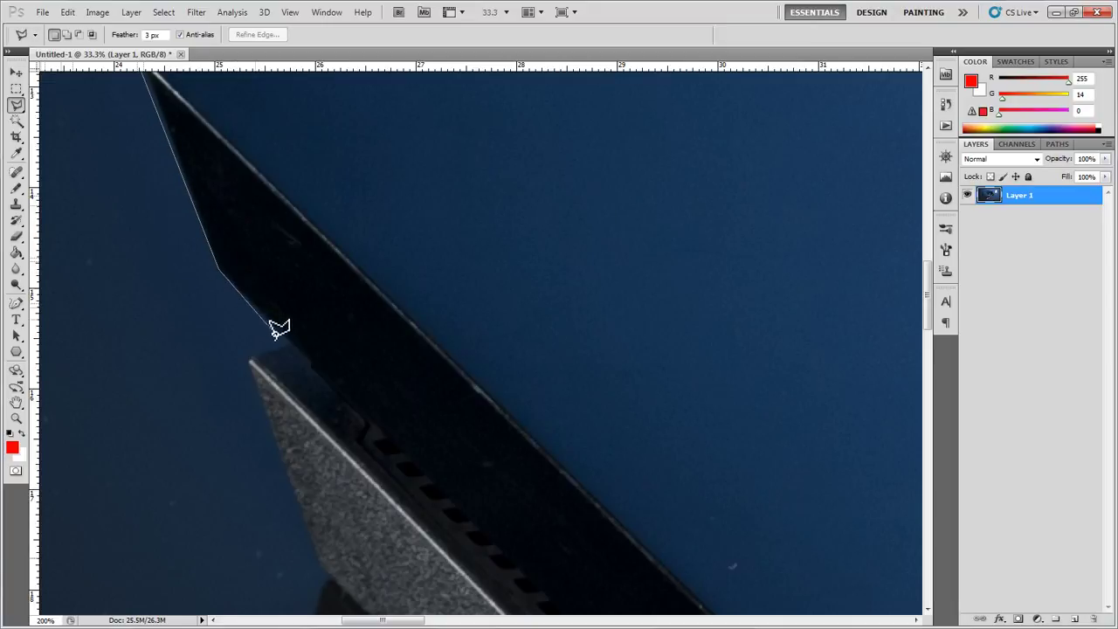
pyautogui.click(288, 338)
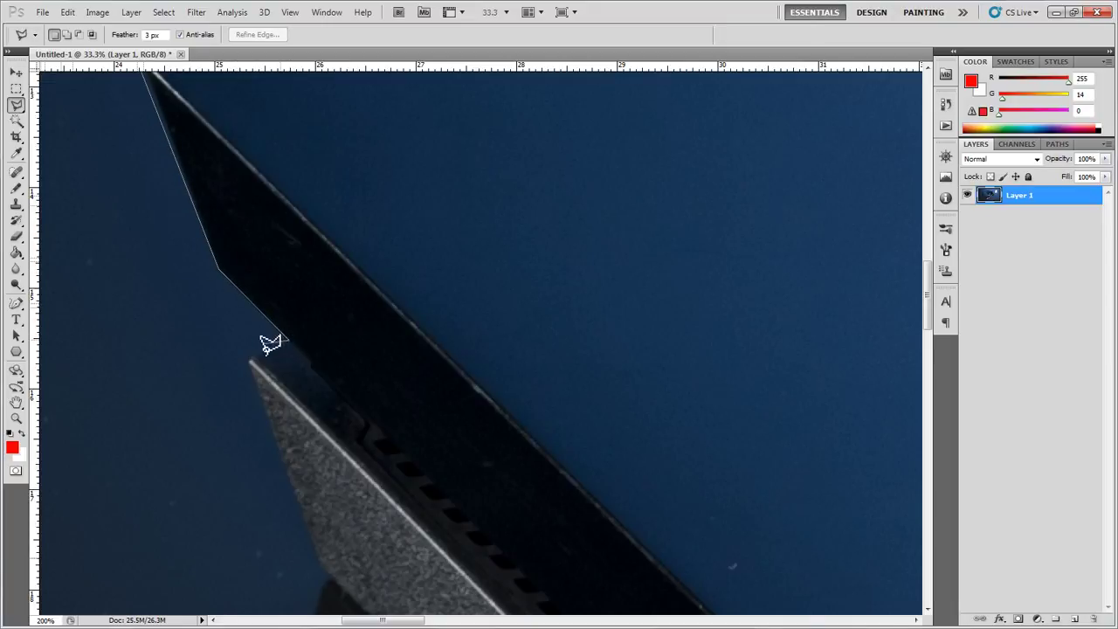
pyautogui.click(290, 363)
pyautogui.click(273, 412)
pyautogui.click(353, 354)
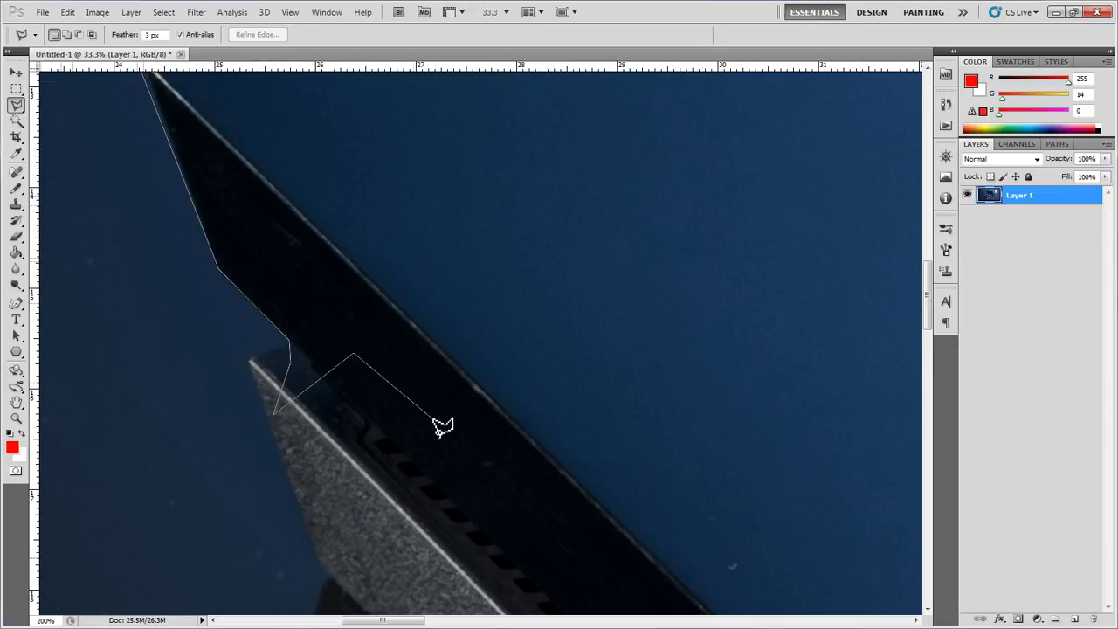
pyautogui.click(434, 429)
pyautogui.click(372, 509)
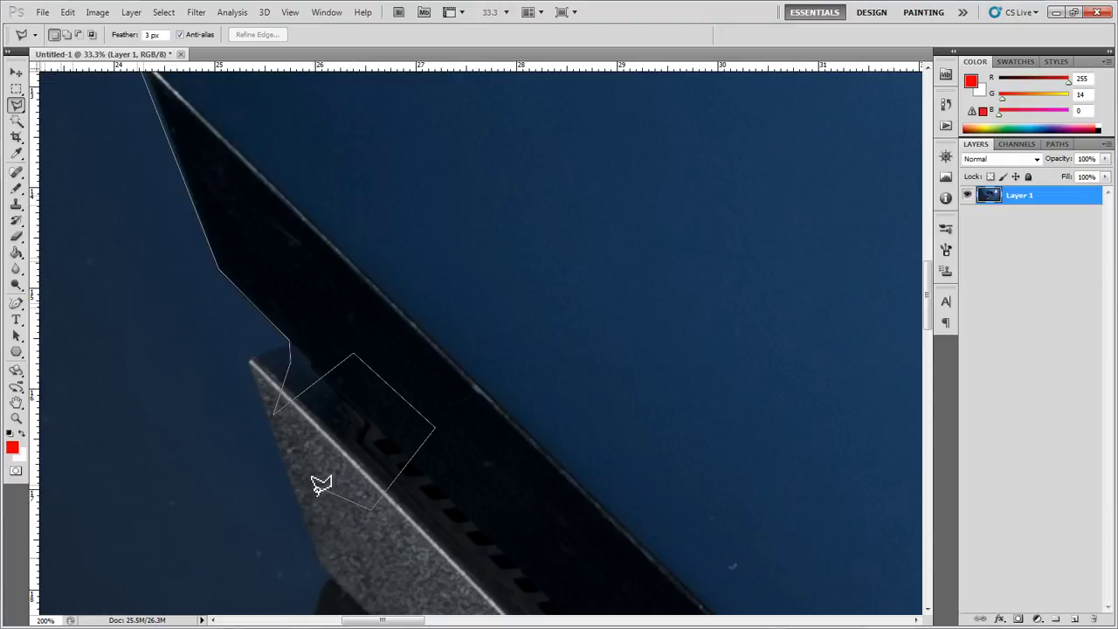
pyautogui.press('BackSpace')
pyautogui.press('BackSpace')
pyautogui.press('BackSpace')
pyautogui.press('BackSpace')
pyautogui.press('BackSpace')
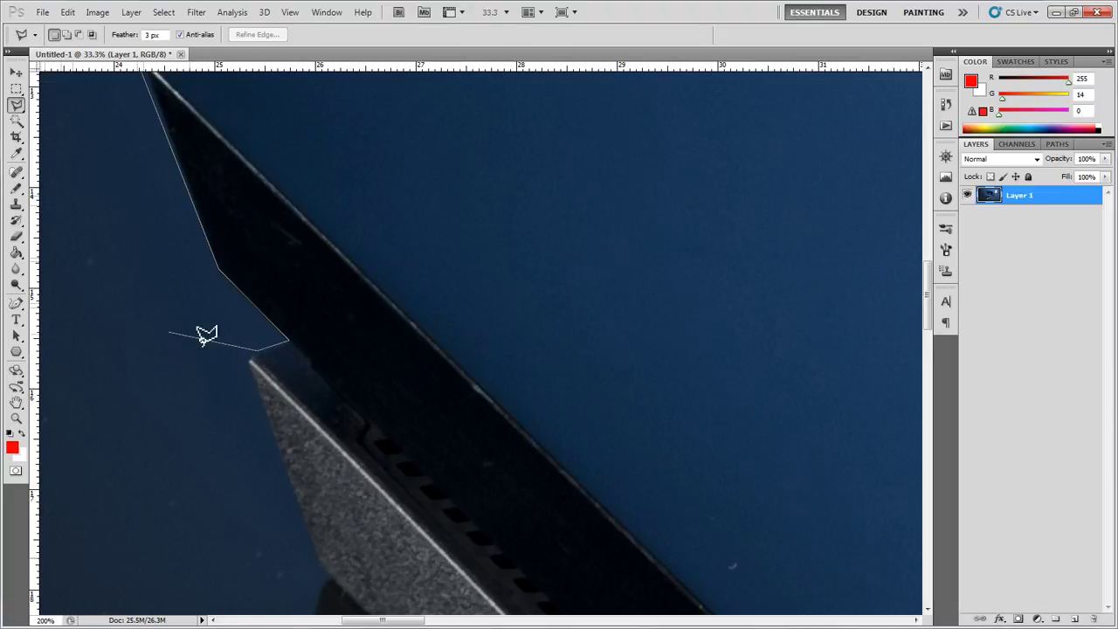
# - Continue the lasso outline from the notch around the upper left corner of the console's lower base
pyautogui.click(257, 349)
pyautogui.scroll(1, 267, 317)
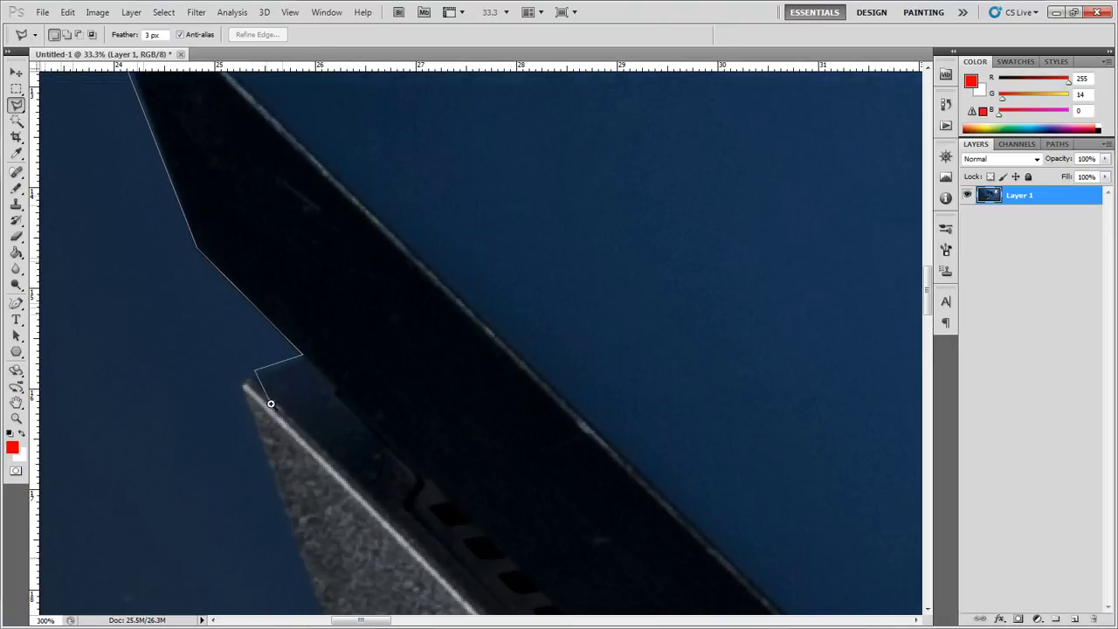
pyautogui.scroll(1, 270, 393)
pyautogui.click(248, 358)
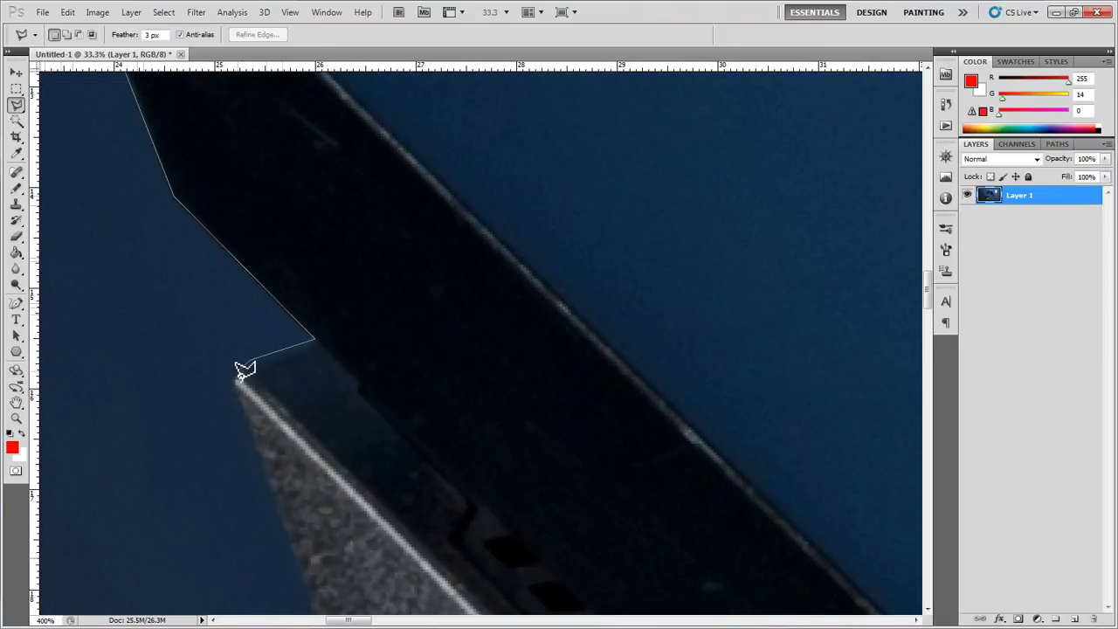
pyautogui.click(232, 375)
# - Trace the left end of the lower base down to its bottom corner and onto the start of the long bottom edge
pyautogui.scroll(-3, 288, 559)
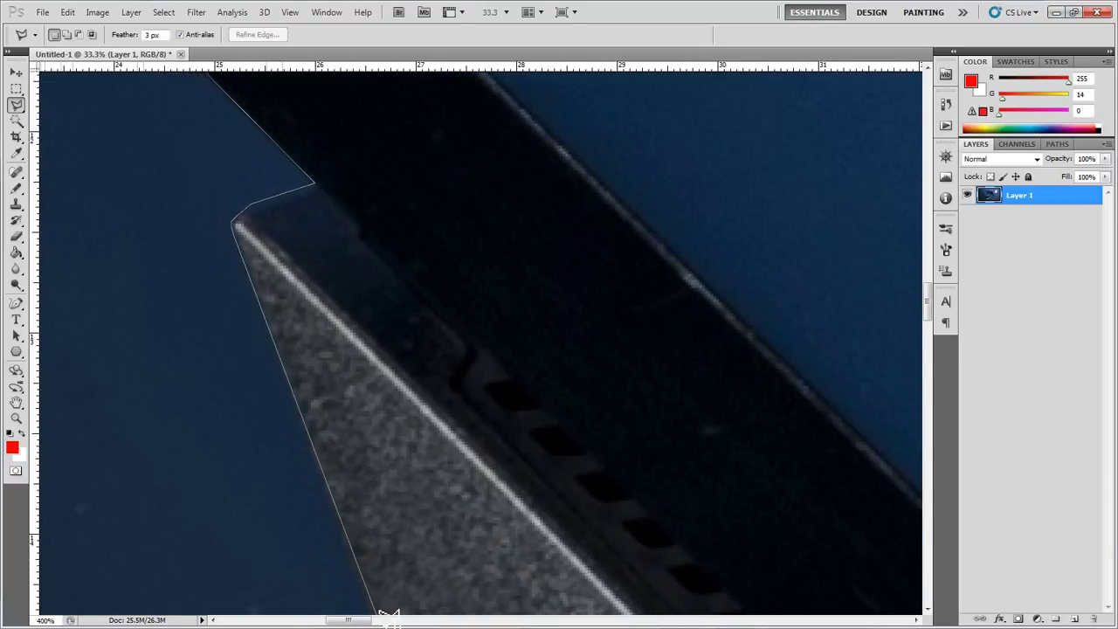
pyautogui.scroll(-1, 386, 591)
pyautogui.scroll(-1, 361, 471)
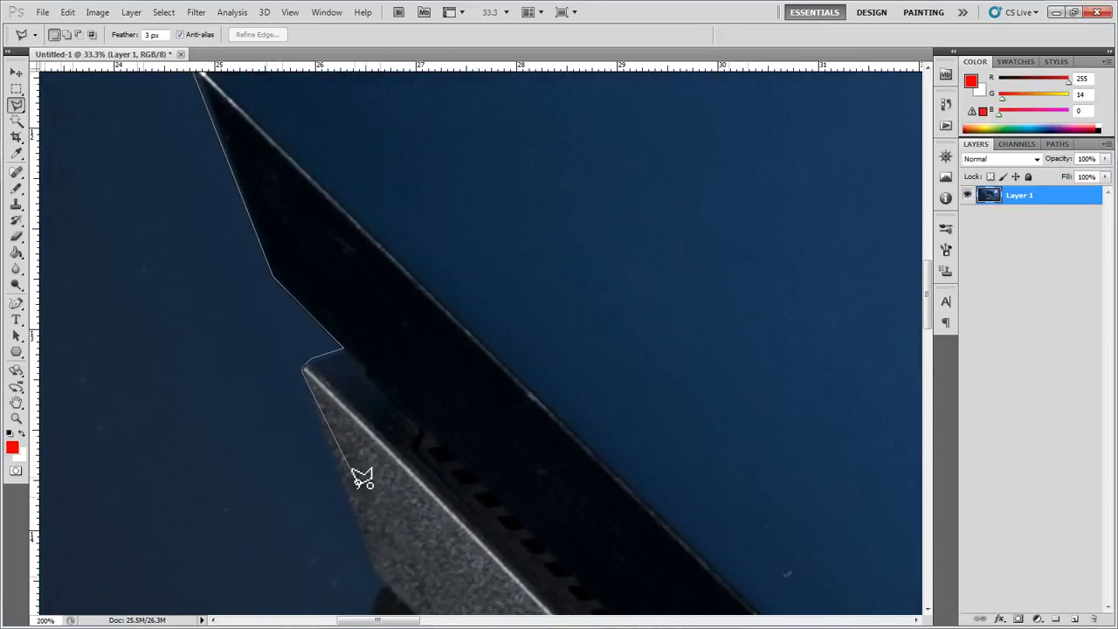
pyautogui.scroll(-1, 362, 477)
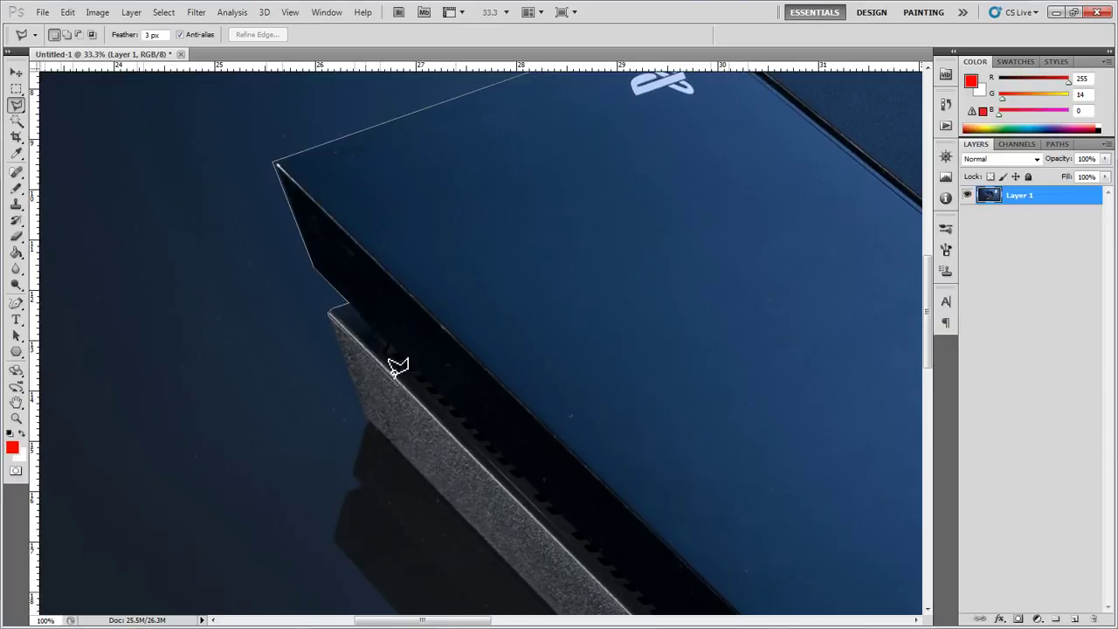
pyautogui.click(373, 480)
pyautogui.press('BackSpace')
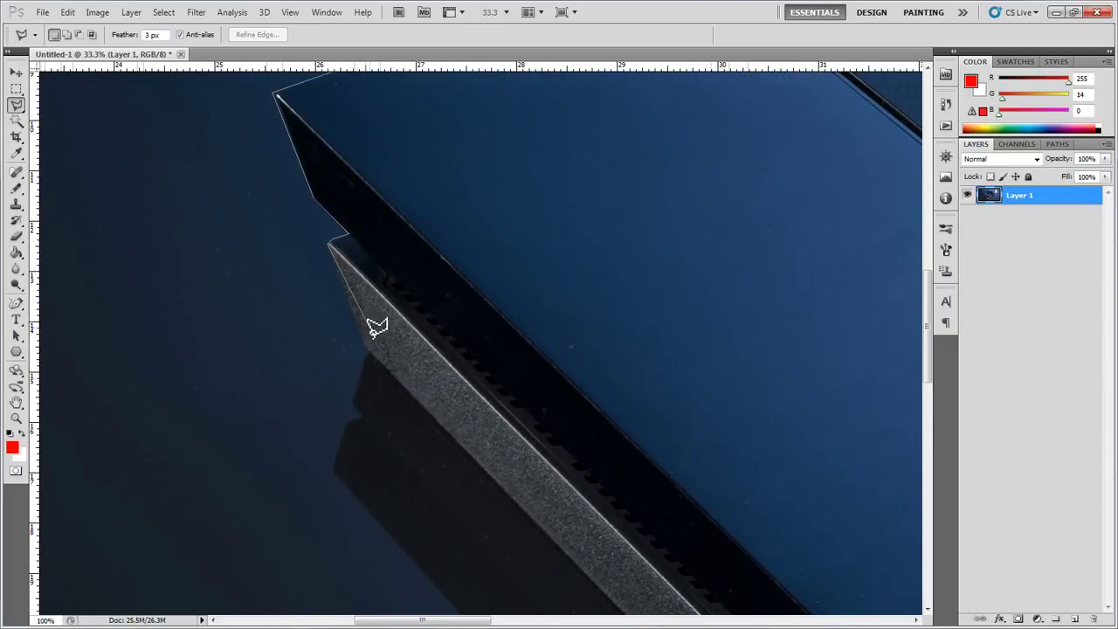
pyautogui.hotkey('ctrl', '+')
pyautogui.hotkey('ctrl', '+')
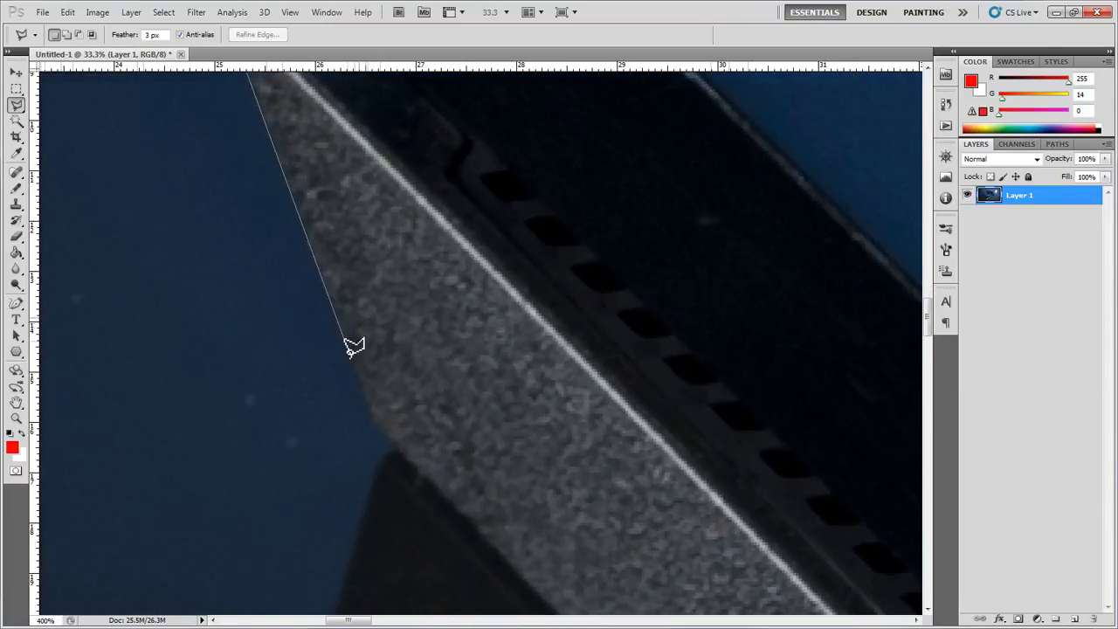
pyautogui.click(375, 428)
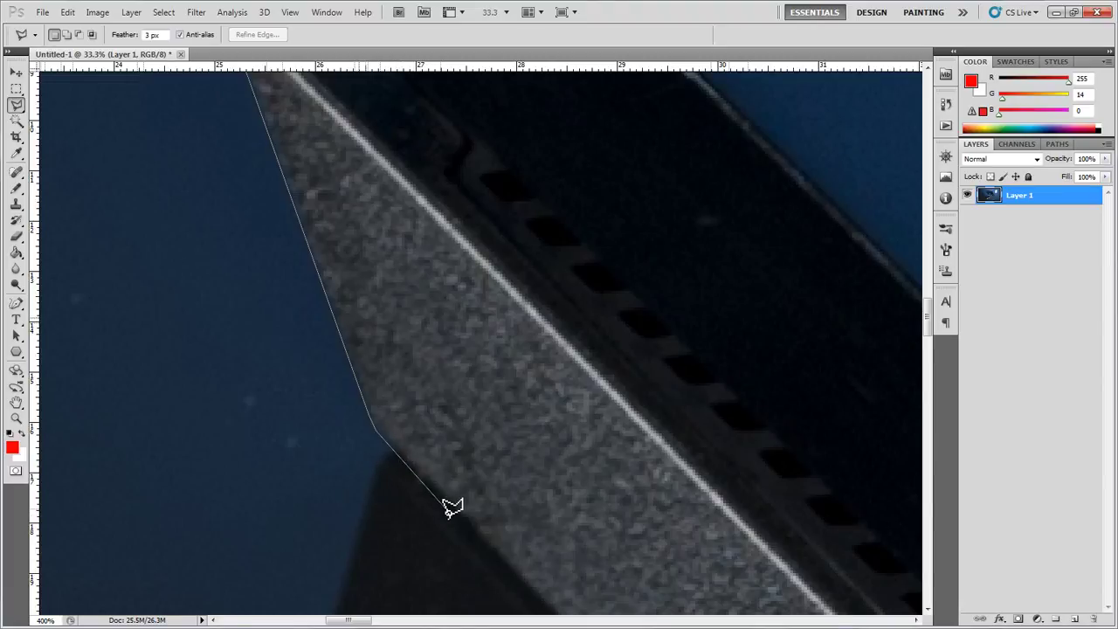
pyautogui.click(463, 513)
# - Extend the outline along the base's bottom edges to the front corner and on to the lower right corner
pyautogui.click(411, 533)
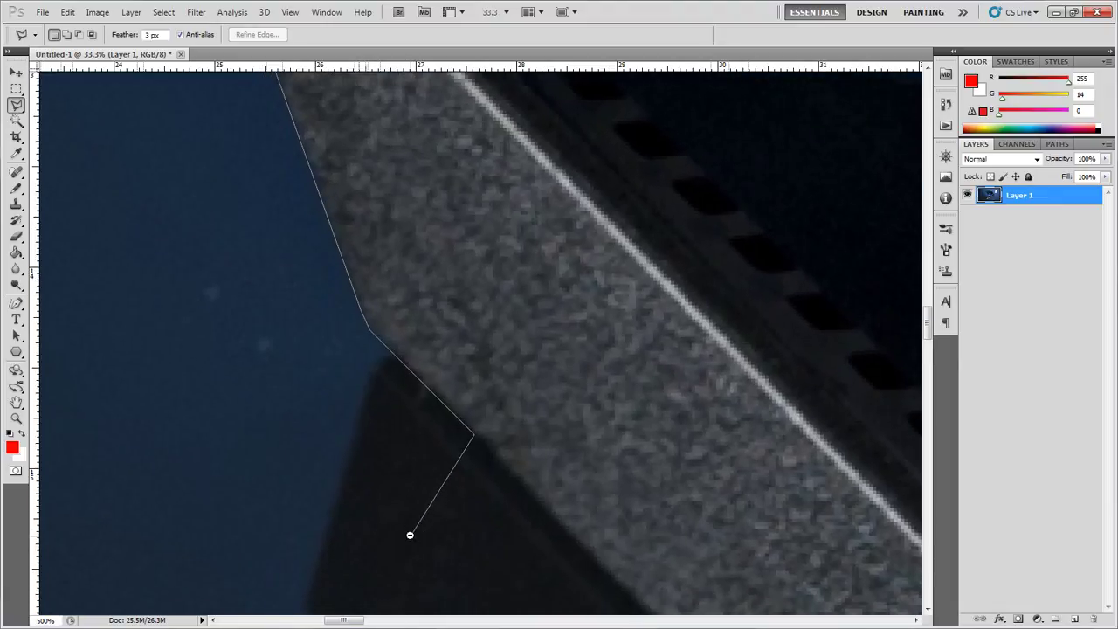
pyautogui.hotkey('ctrl', '-')
pyautogui.hotkey('ctrl', '-')
pyautogui.hotkey('ctrl', '-')
pyautogui.hotkey('ctrl', '-')
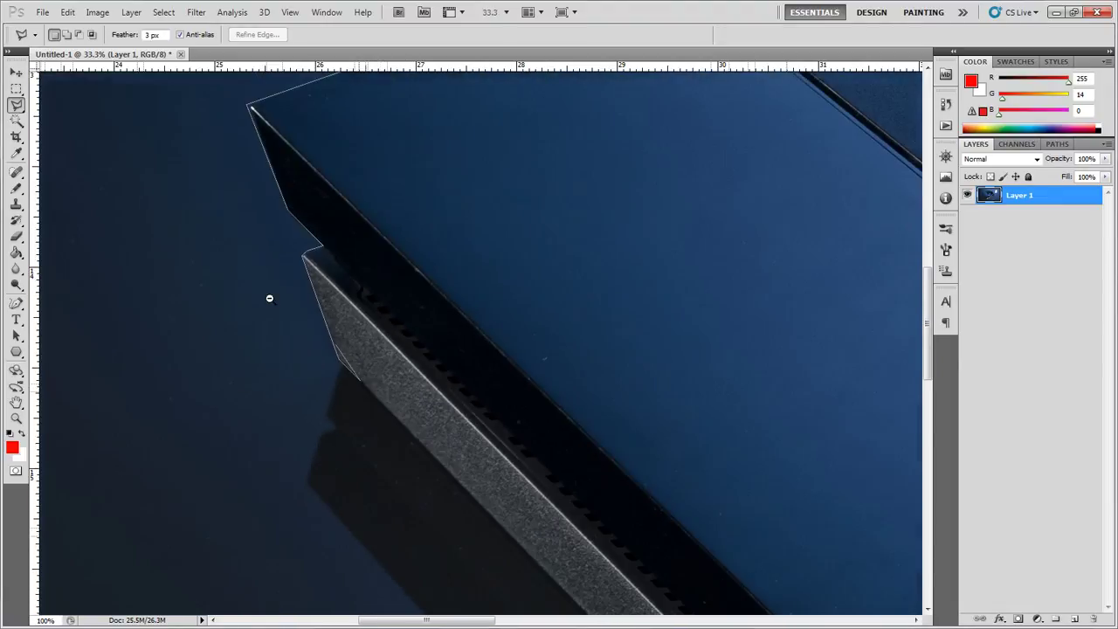
pyautogui.hotkey('ctrl', '-')
pyautogui.hotkey('ctrl', '-')
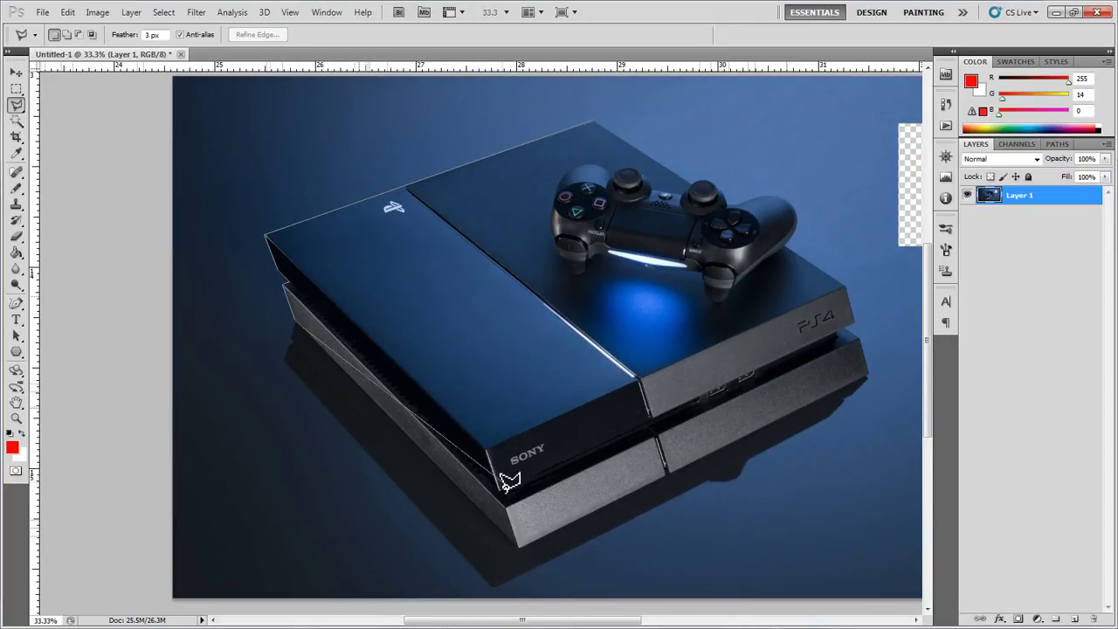
pyautogui.click(523, 549)
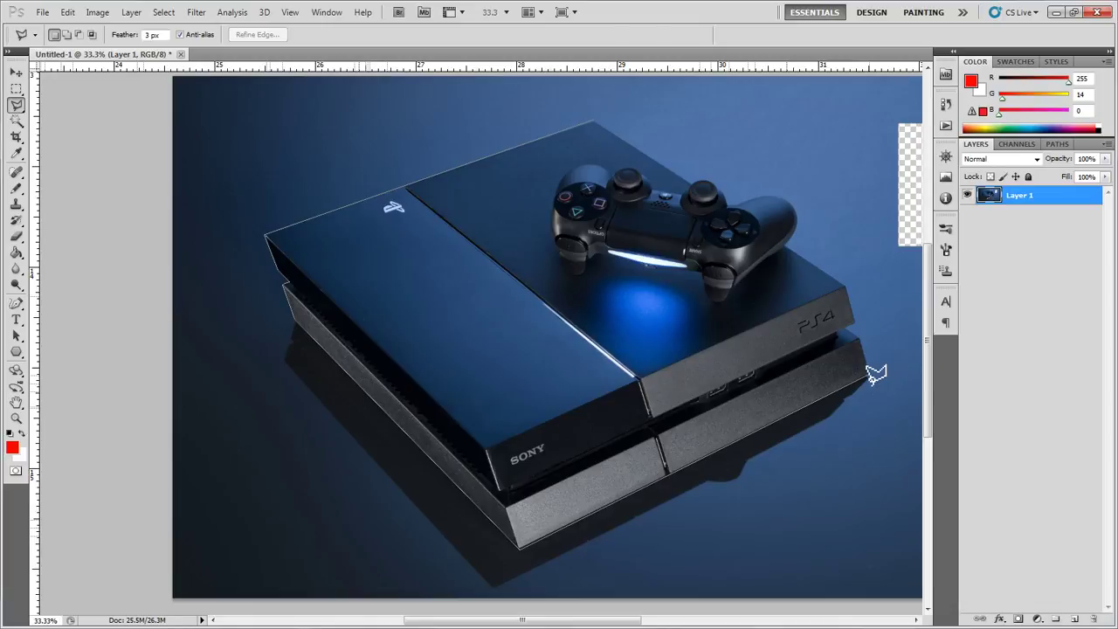
pyautogui.click(869, 375)
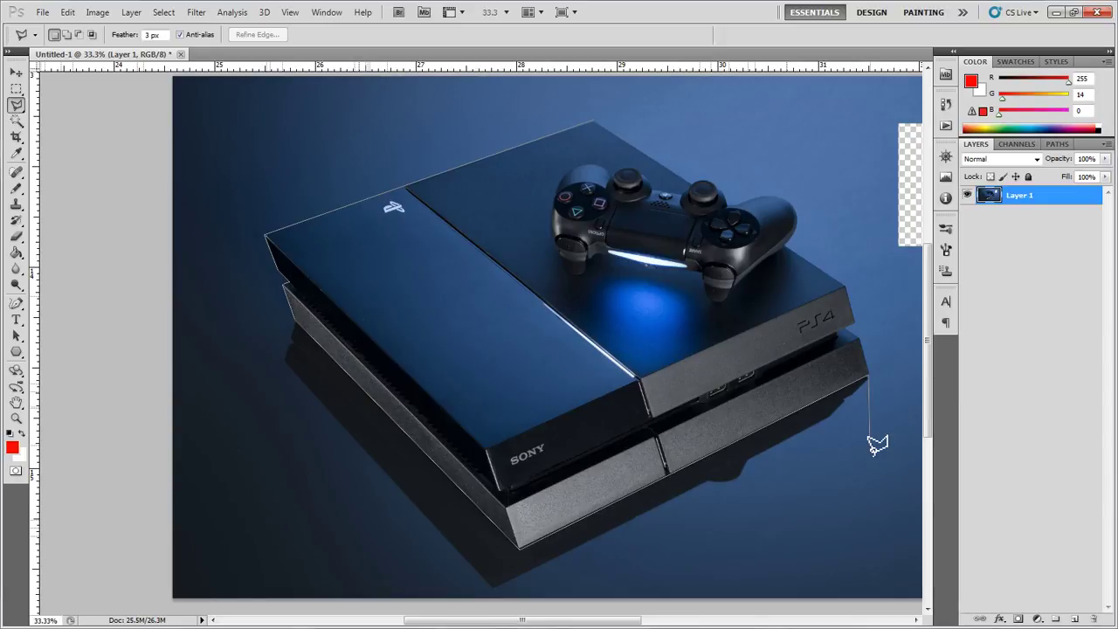
# - Route the lasso outline loosely through the backdrop below, left of and above the console
pyautogui.click(868, 547)
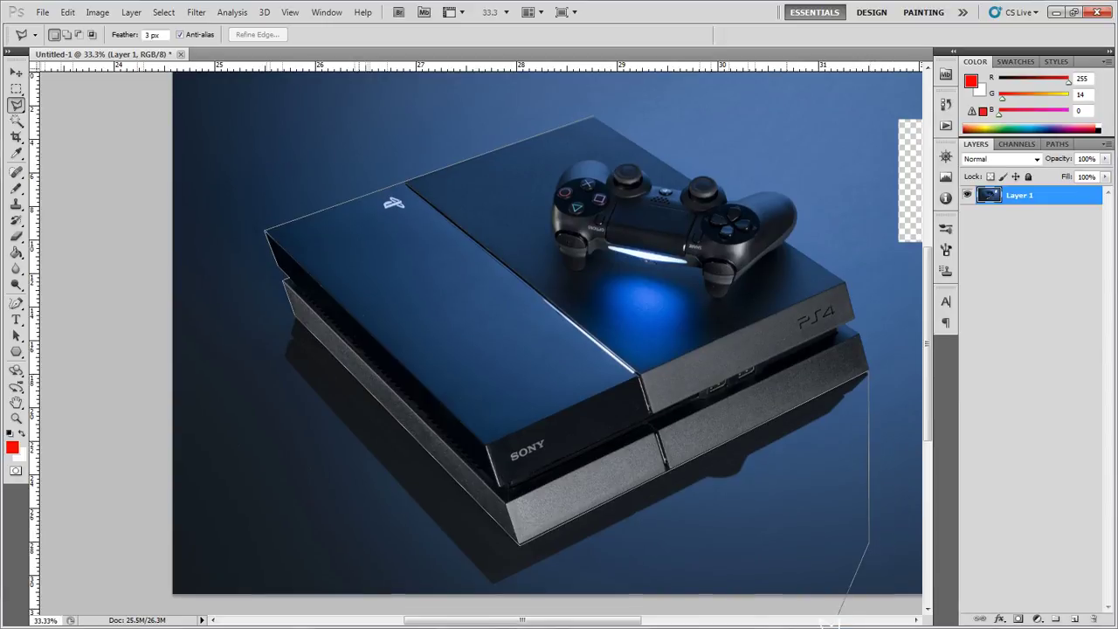
pyautogui.click(762, 594)
pyautogui.click(559, 607)
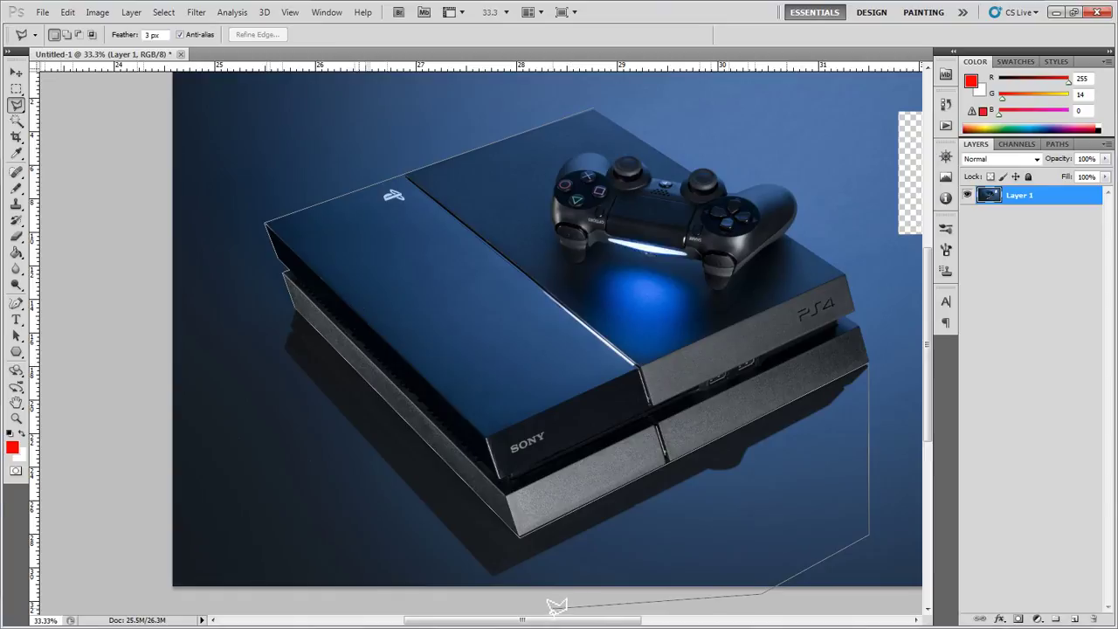
pyautogui.click(305, 597)
pyautogui.click(97, 517)
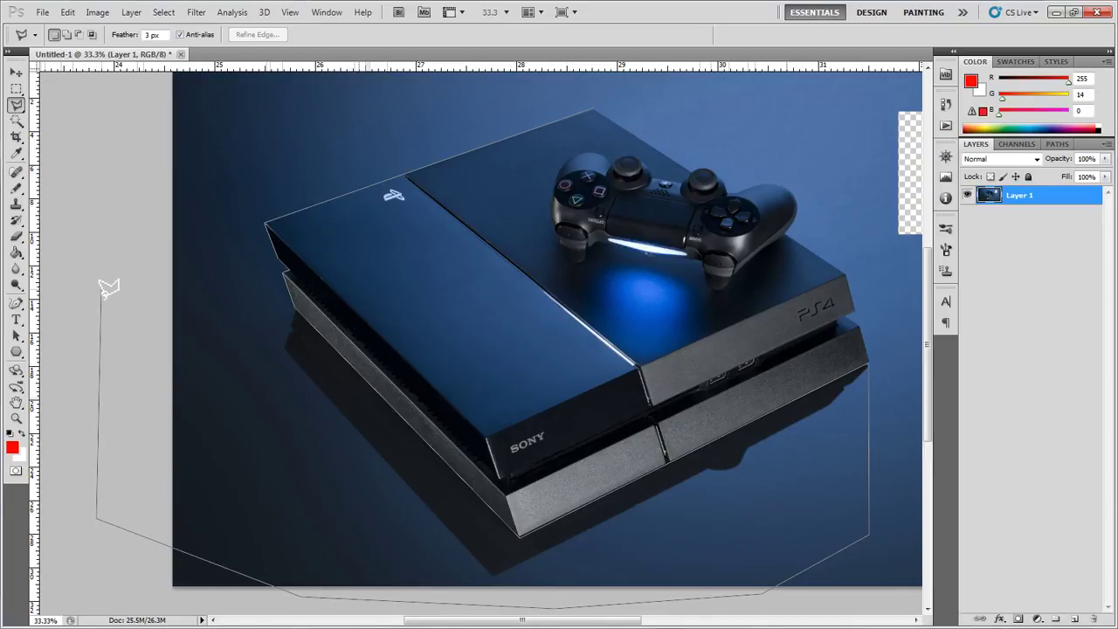
pyautogui.click(102, 282)
pyautogui.click(192, 116)
pyautogui.click(387, 85)
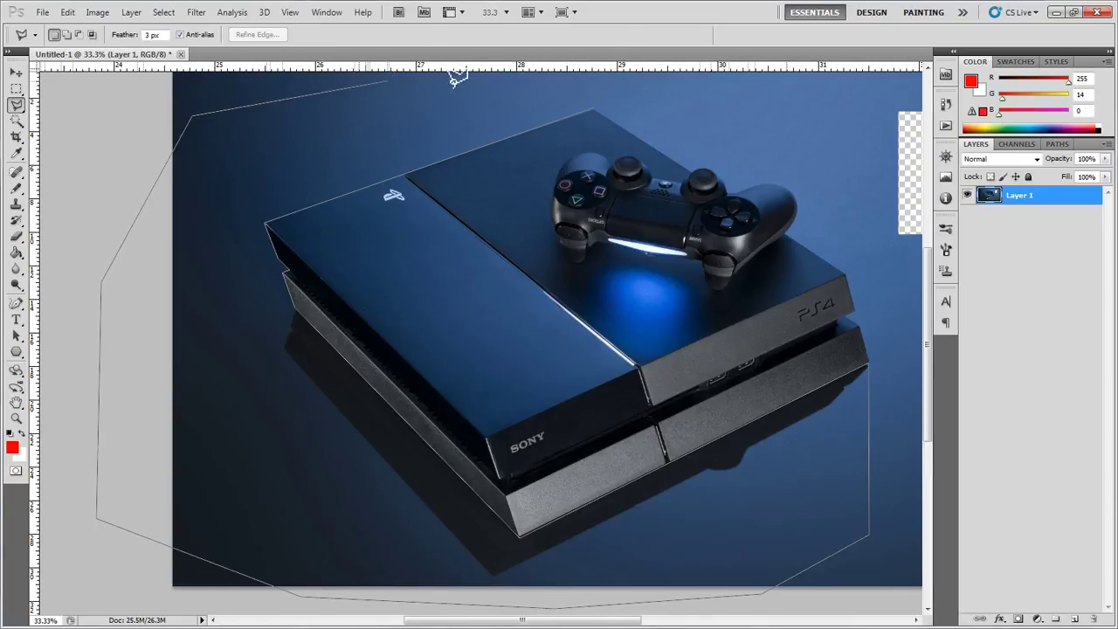
# - Close the lasso selection at the console's back corner, and delete the enclosed backdrop, ending with nothing selected
pyautogui.click(653, 83)
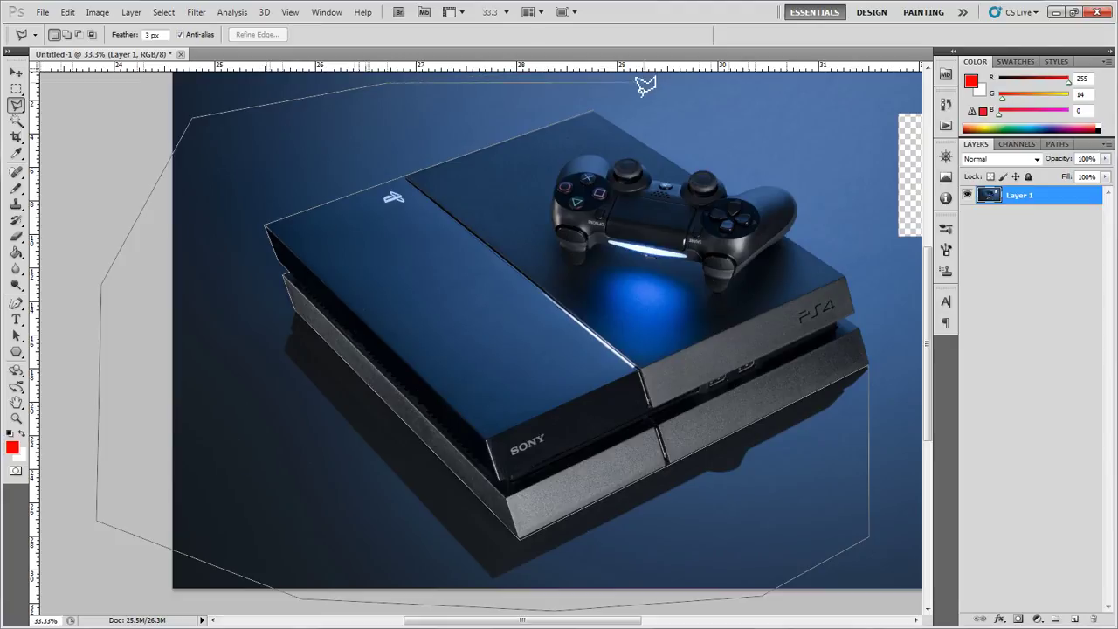
pyautogui.click(585, 113)
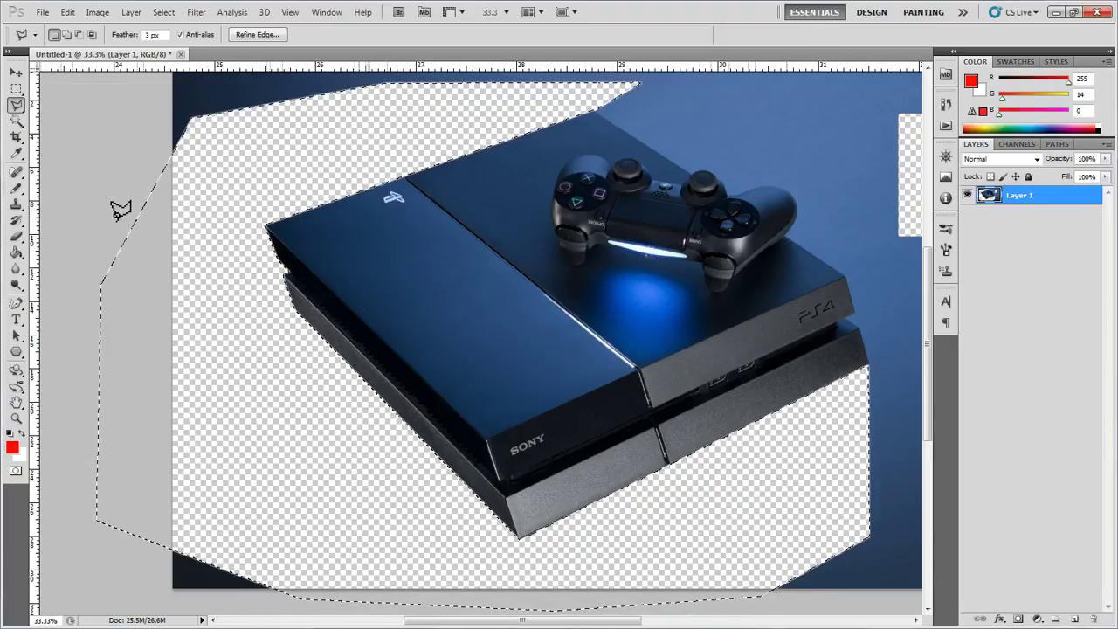
pyautogui.hotkey('ctrl', 'd')
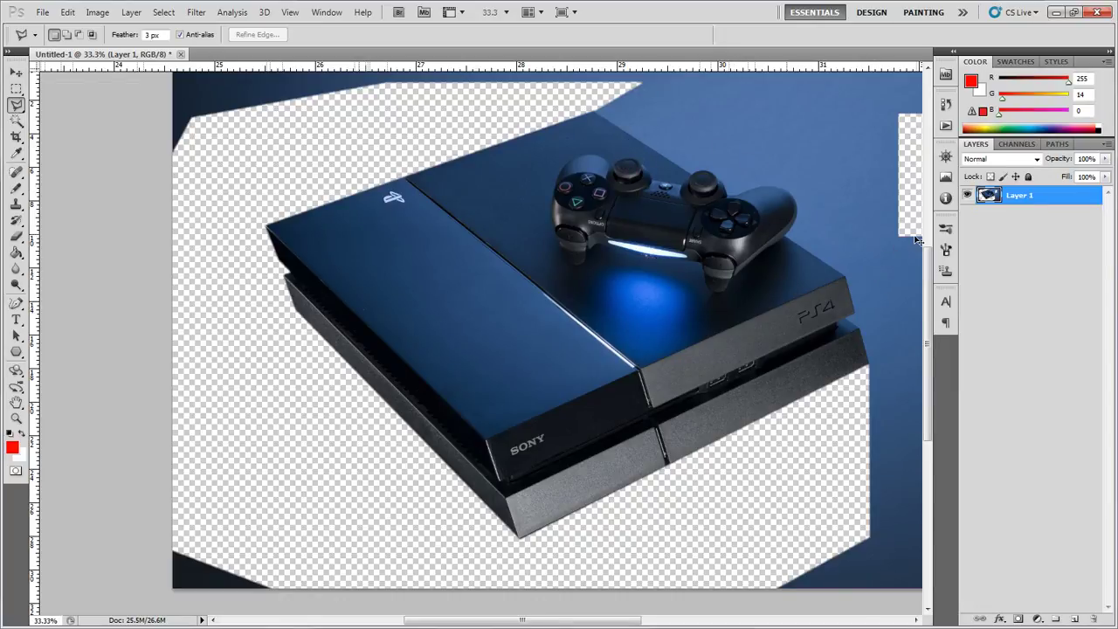
# - Trace a new lasso outline up the console's right end and along its back edge to the controller's right grip
pyautogui.hotkey('ctrl', '+')
pyautogui.hotkey('ctrl', '+')
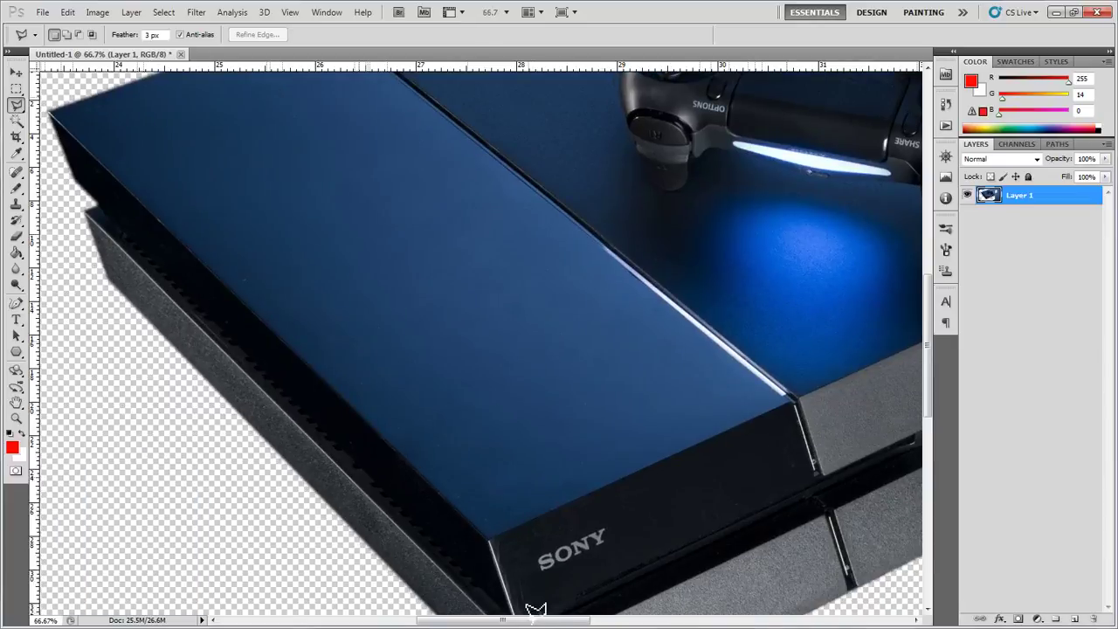
pyautogui.hscroll(5, 648, 595)
pyautogui.hscroll(8, 648, 594)
pyautogui.hscroll(-4, 739, 579)
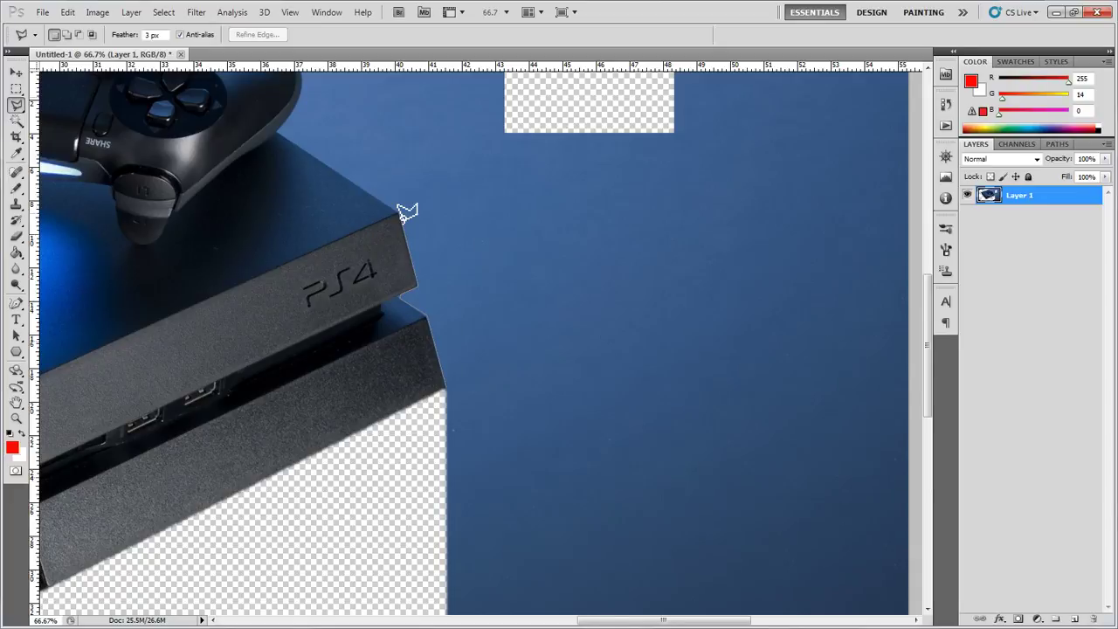
pyautogui.click(280, 135)
pyautogui.hotkey('ctrl', '+')
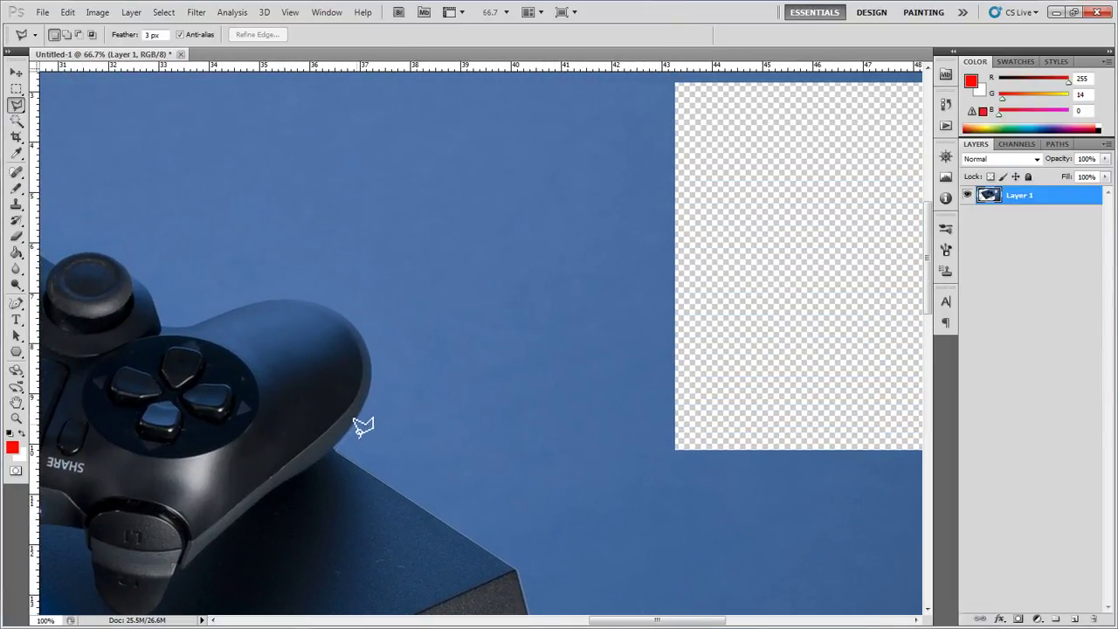
pyautogui.scroll(2, 360, 443)
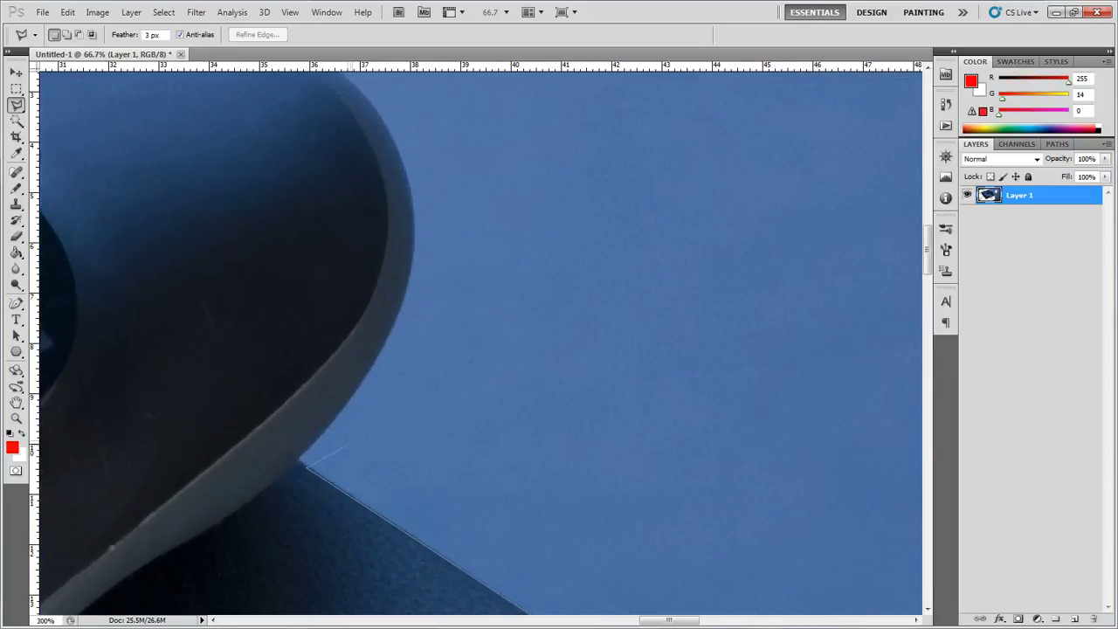
pyautogui.scroll(1, 303, 470)
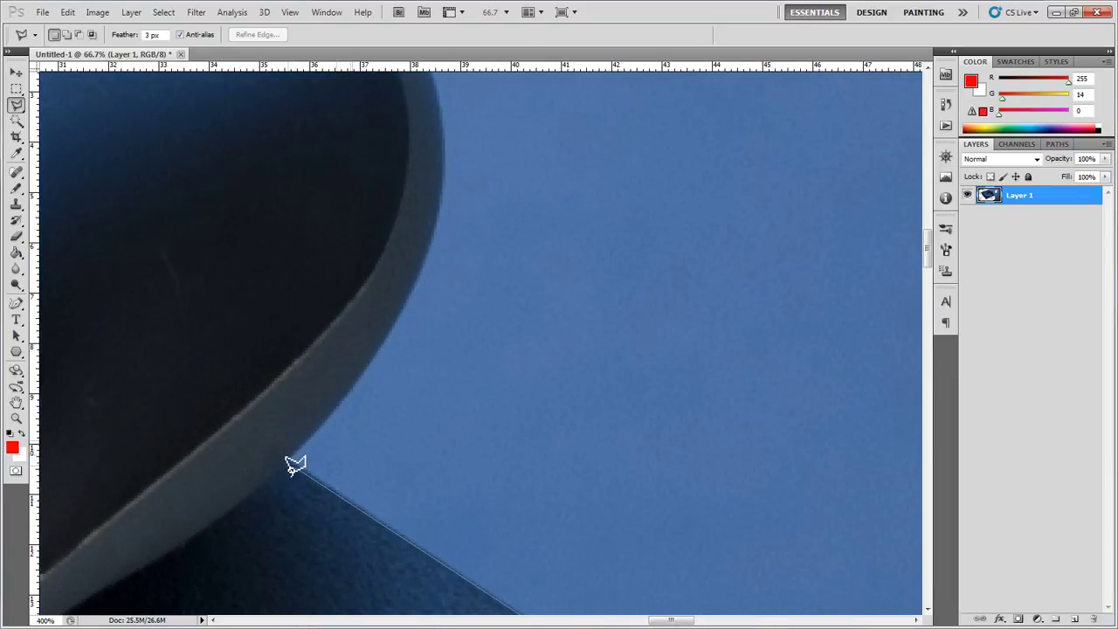
pyautogui.click(294, 462)
# - Continue the lasso outline around the controller's right grip to the base of the right thumbstick
pyautogui.click(416, 299)
pyautogui.scroll(1, 481, 253)
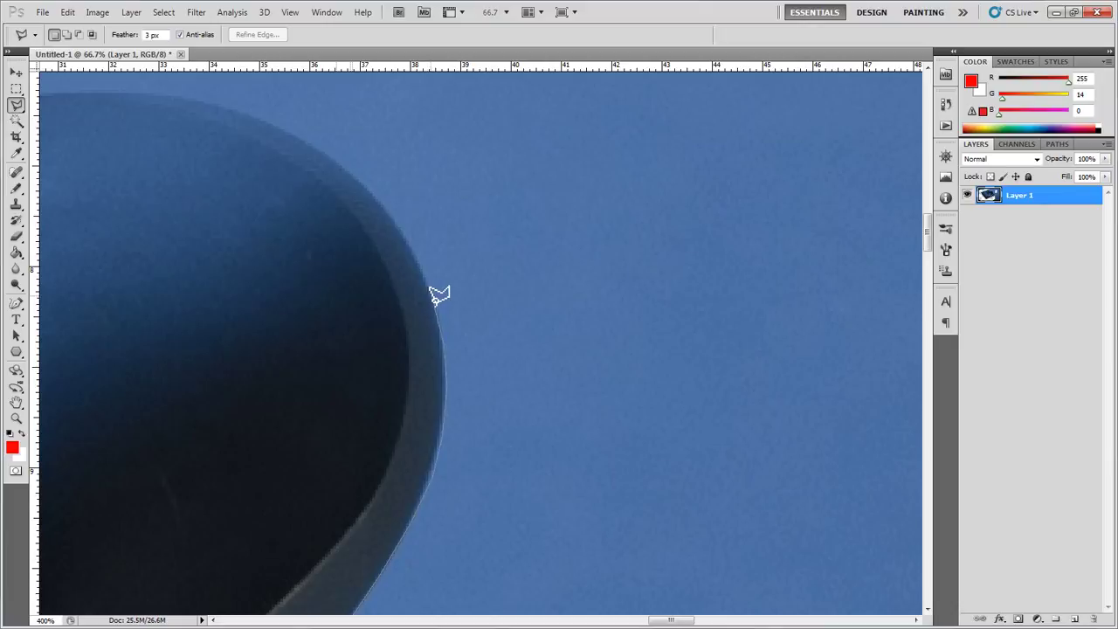
pyautogui.click(431, 300)
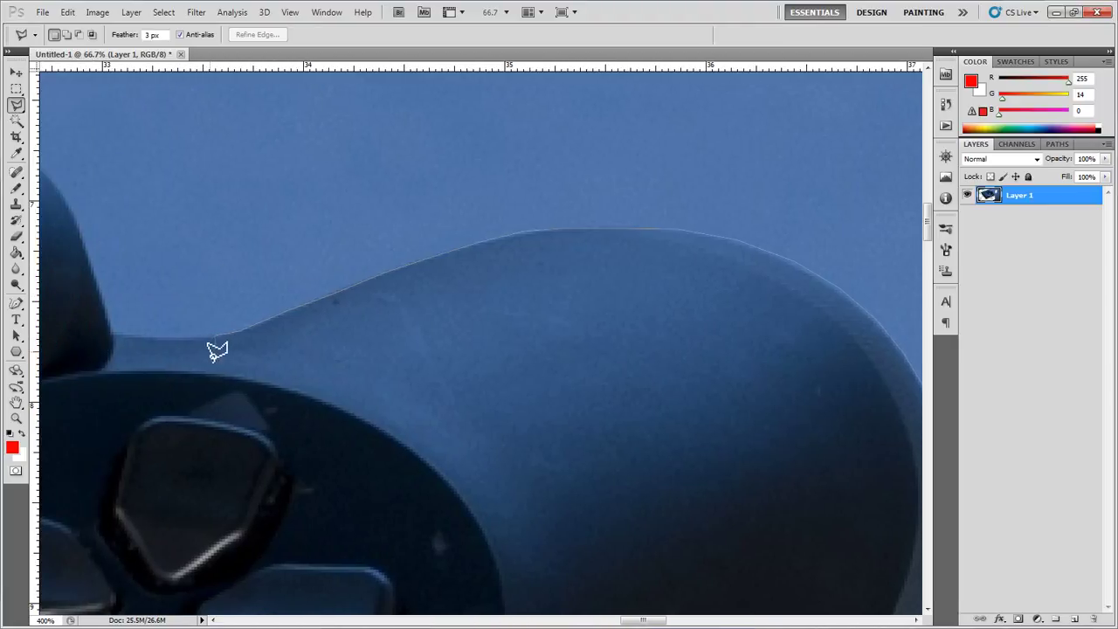
pyautogui.click(114, 336)
# - Route the lasso outline loosely through the backdrop to the right of the console and down past its lower base
pyautogui.scroll(3, 223, 184)
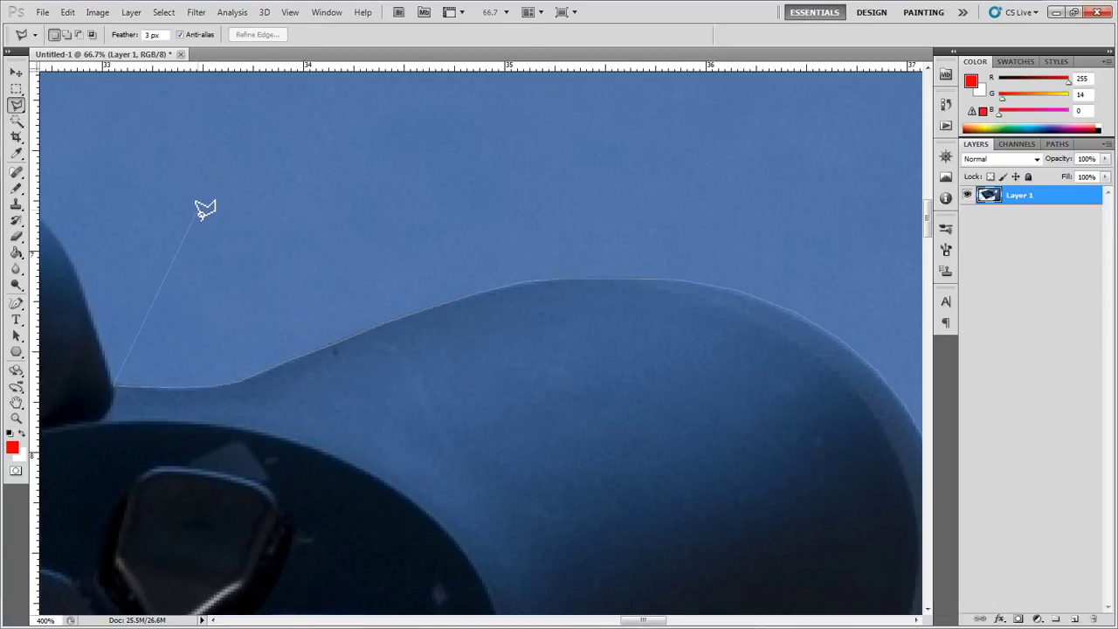
pyautogui.scroll(-3, 205, 210)
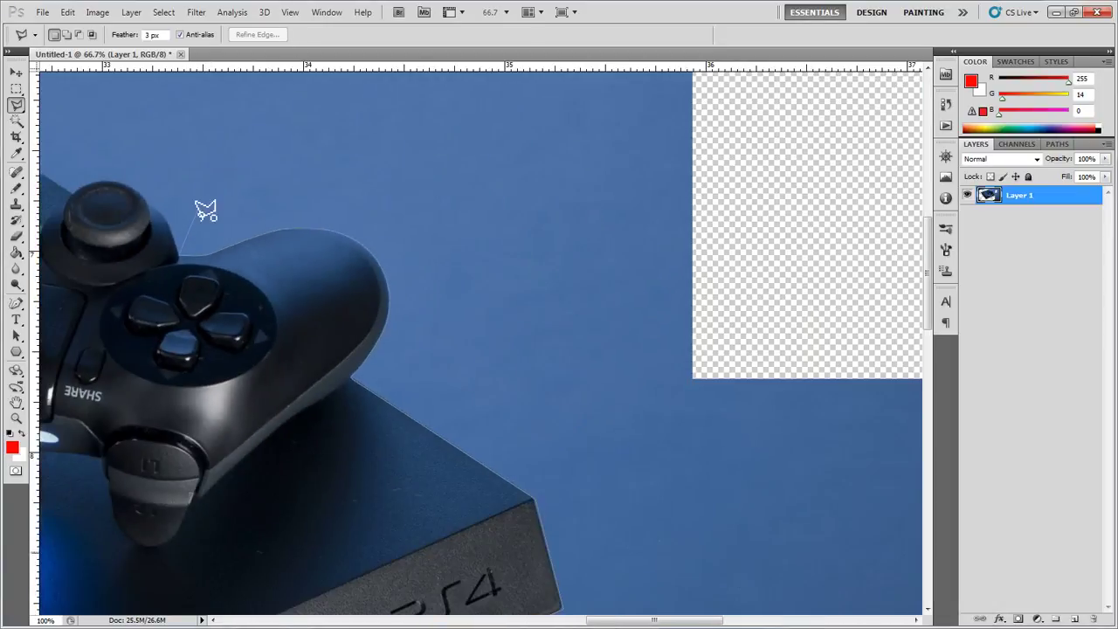
pyautogui.click(340, 110)
pyautogui.click(543, 199)
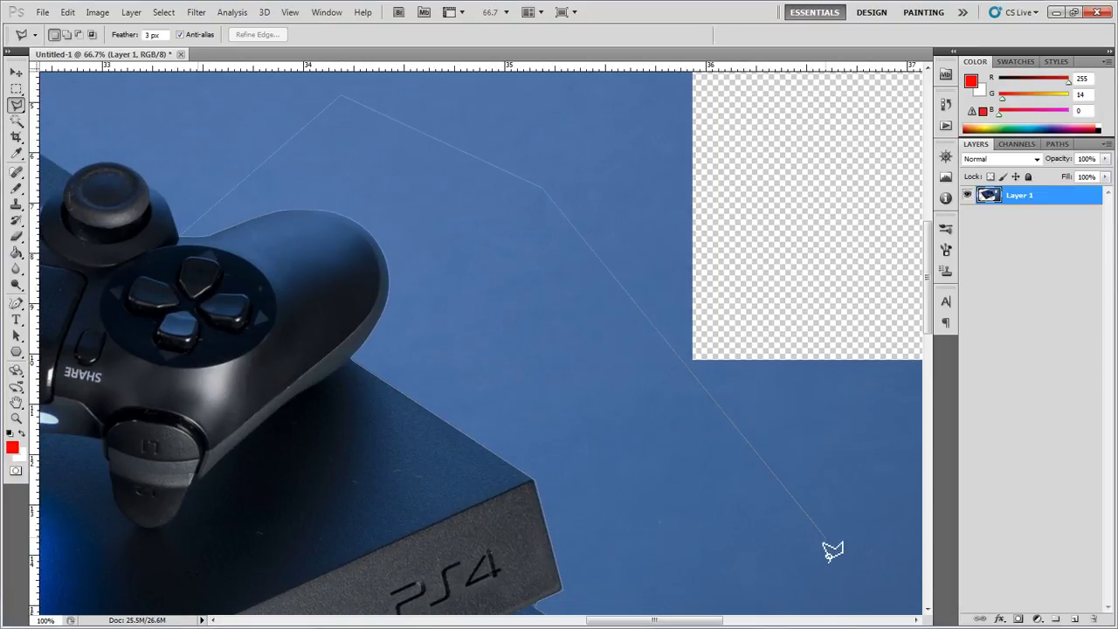
pyautogui.click(825, 534)
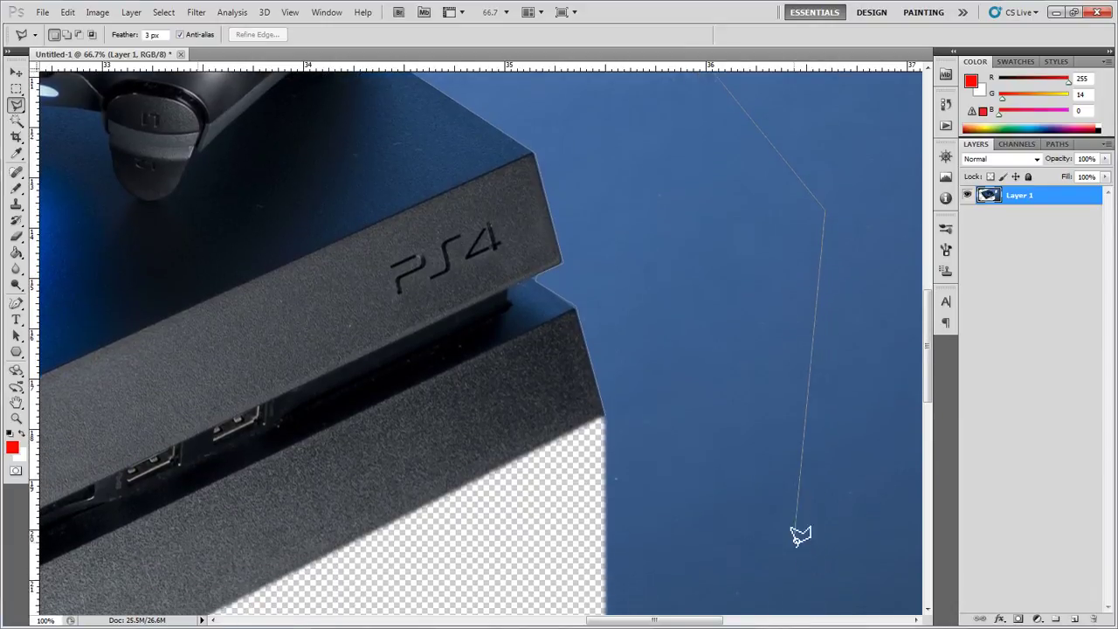
pyautogui.click(790, 521)
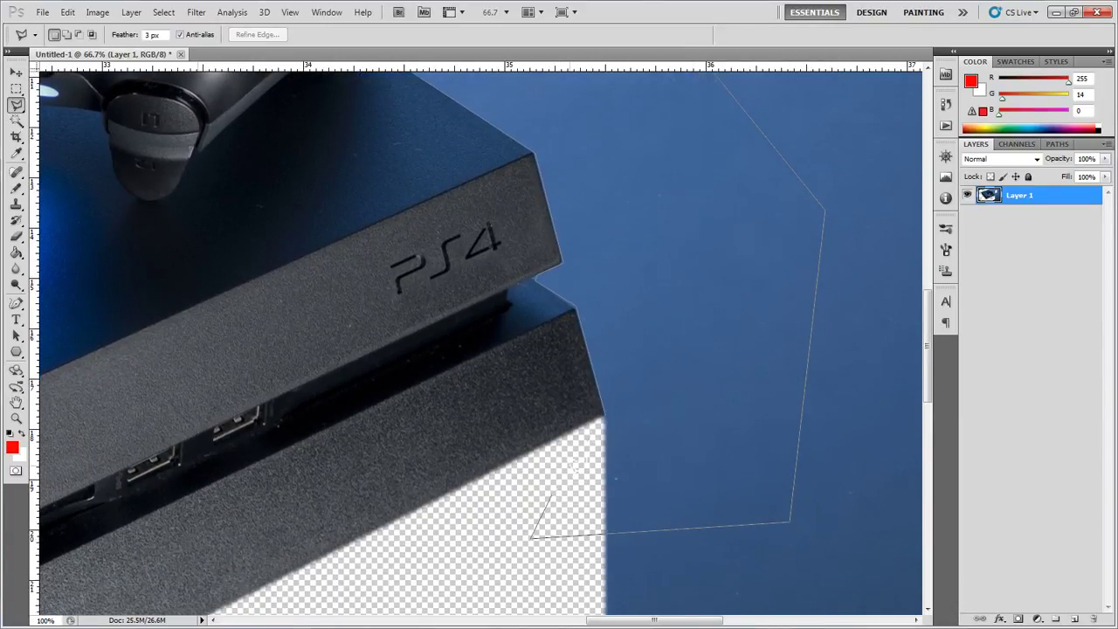
# - Close the lasso selection at the base's lower right corner and delete the enclosed backdrop, ending with nothing selected
pyautogui.doubleClick(603, 415)
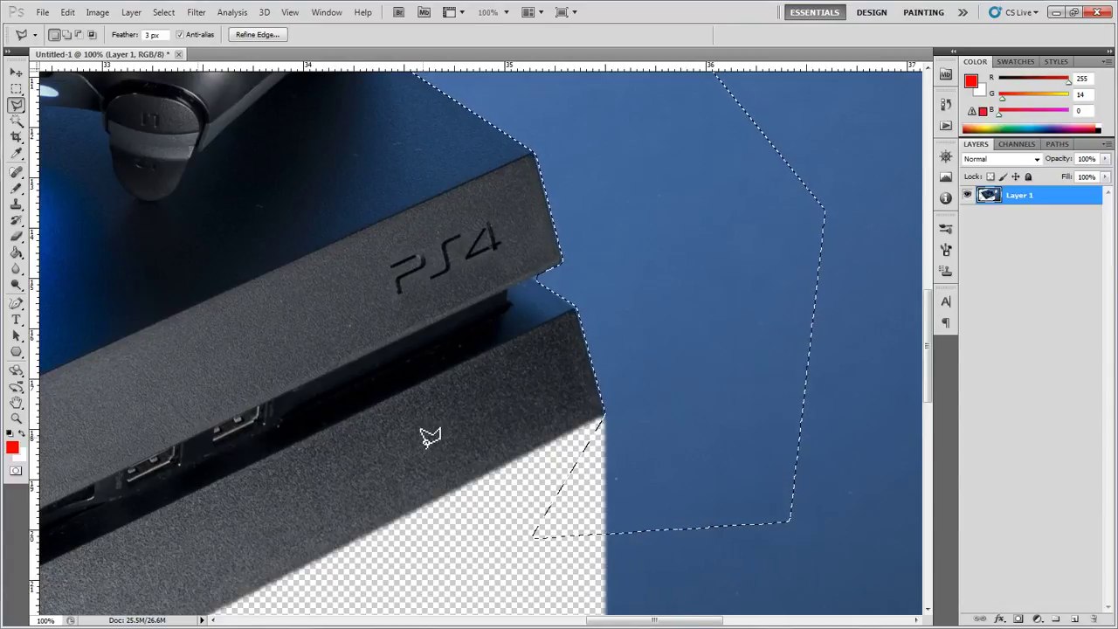
pyautogui.press('Delete')
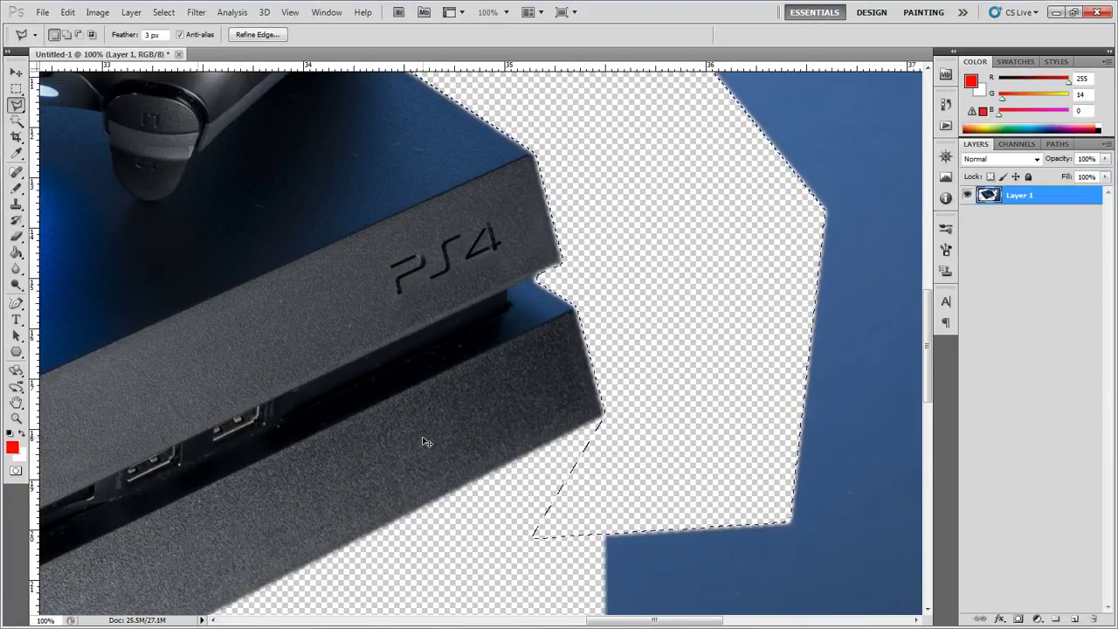
pyautogui.hotkey('ctrl', 'd')
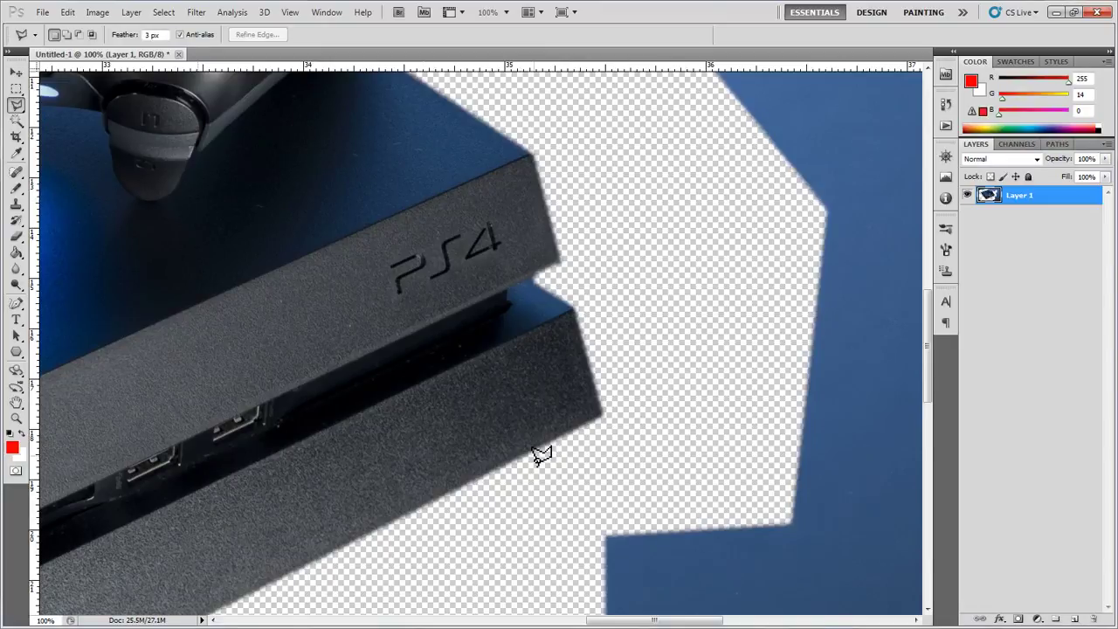
# - Examine the cut edges at the console's right end and check the whole image for remaining backdrop
pyautogui.hotkey('ctrl', '+')
pyautogui.hotkey('ctrl', '+')
pyautogui.hotkey('ctrl', '+')
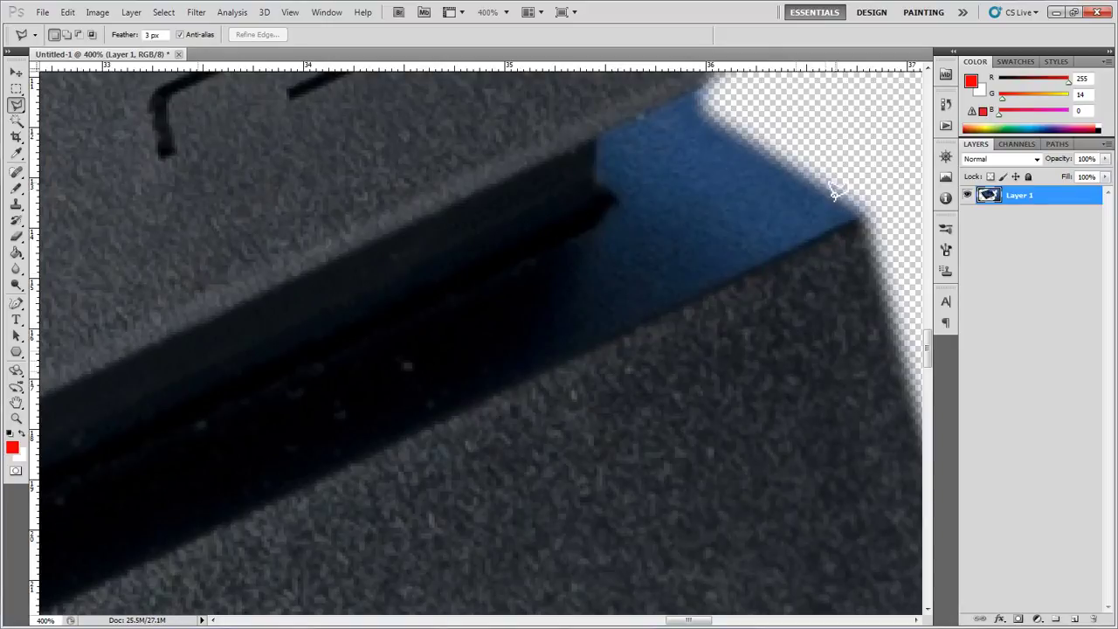
pyautogui.hotkey('ctrl', '-')
pyautogui.hotkey('ctrl', '-')
pyautogui.hotkey('ctrl', '-')
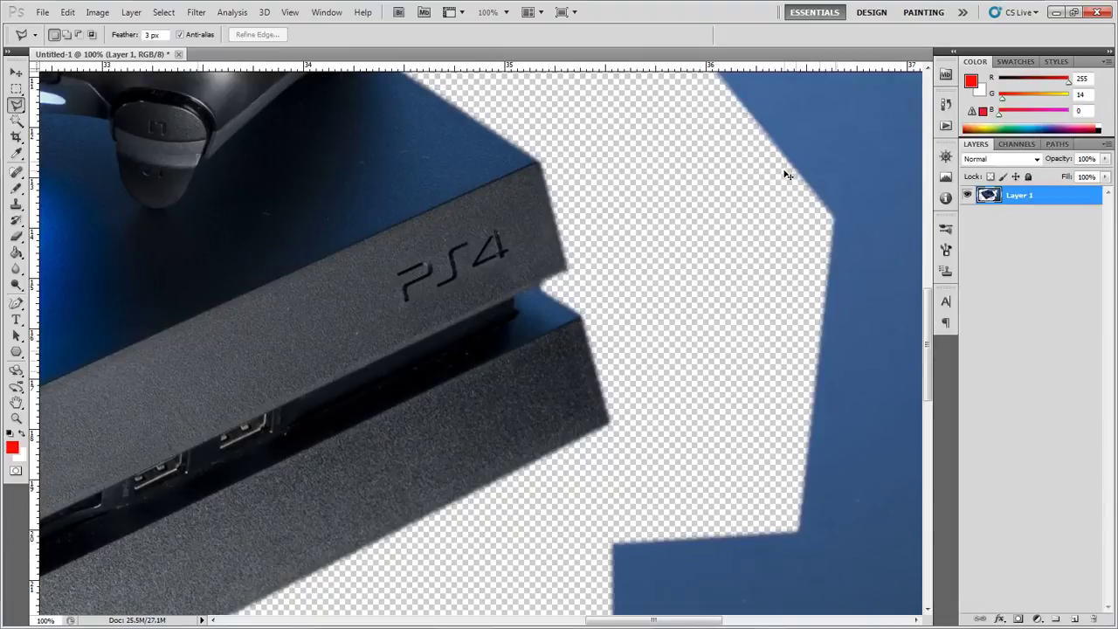
pyautogui.hotkey('ctrl', '-')
pyautogui.hotkey('ctrl', '-')
pyautogui.hotkey('ctrl', '-')
pyautogui.hotkey('ctrl', '-')
pyautogui.hotkey('ctrl', '-')
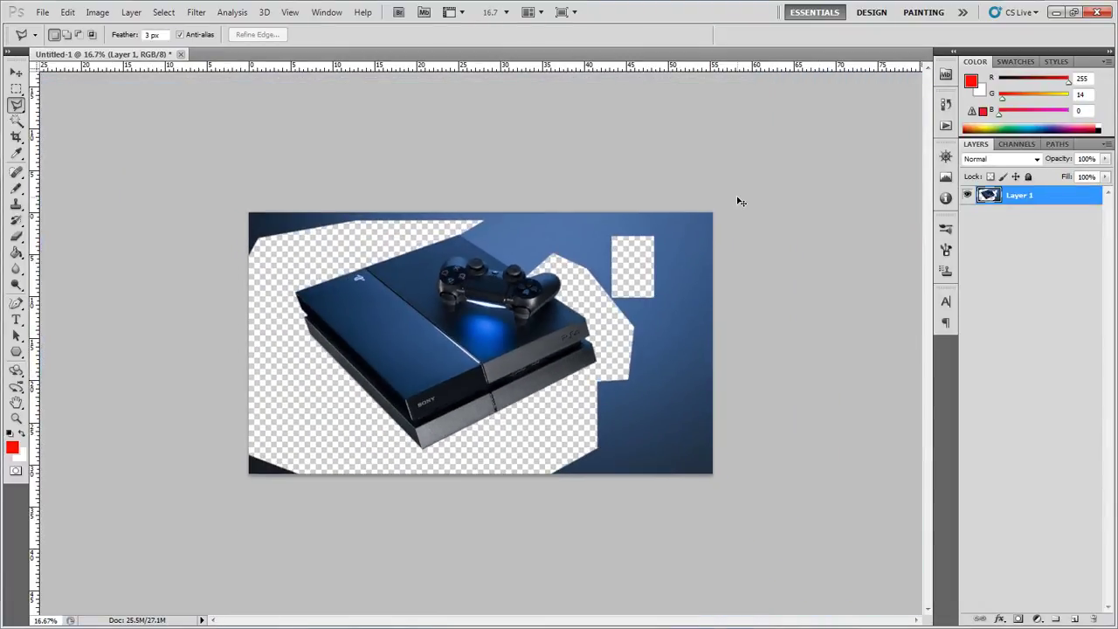
# - Trace a lasso outline from the right grip over the right thumbstick and onto the console's rear top edge
pyautogui.hotkey('ctrl', '+')
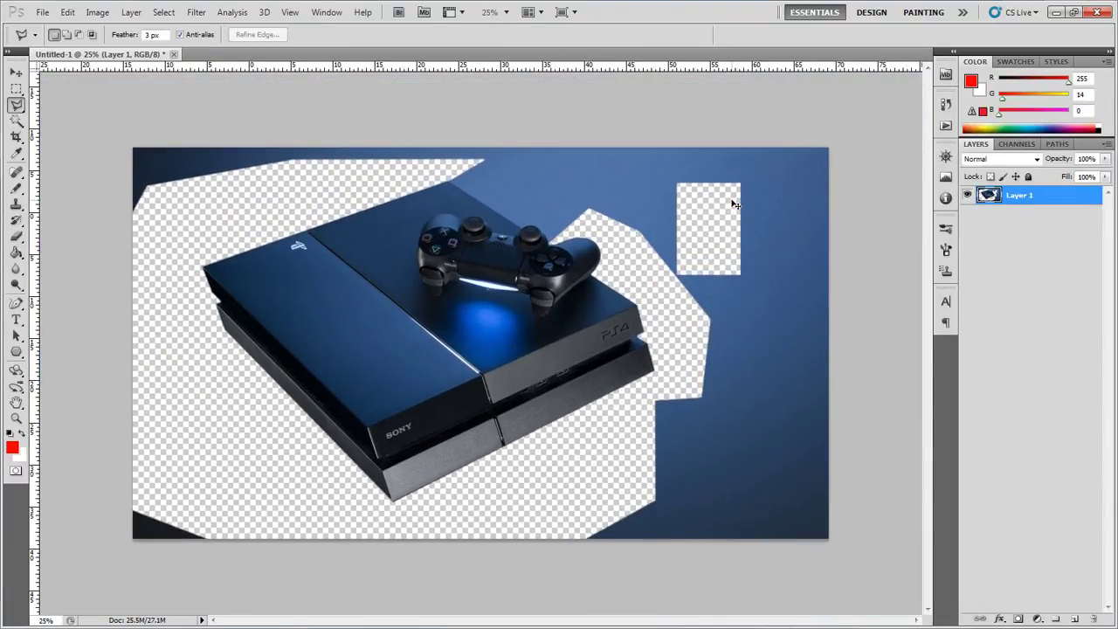
pyautogui.hotkey('ctrl', '+')
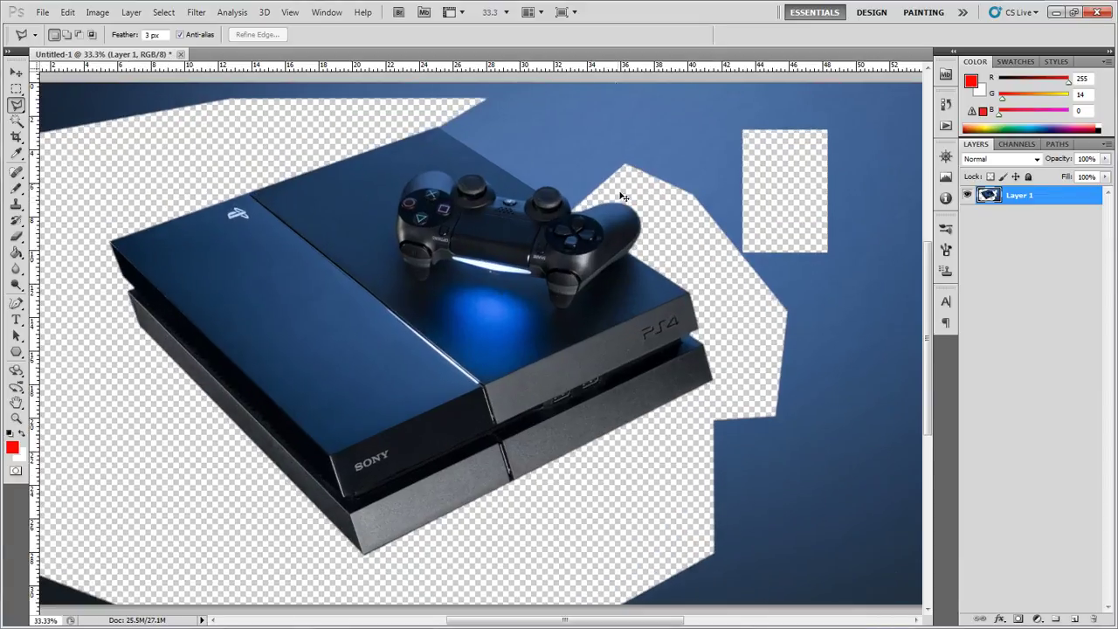
pyautogui.hotkey('ctrl', '+')
pyautogui.scroll(3, 652, 139)
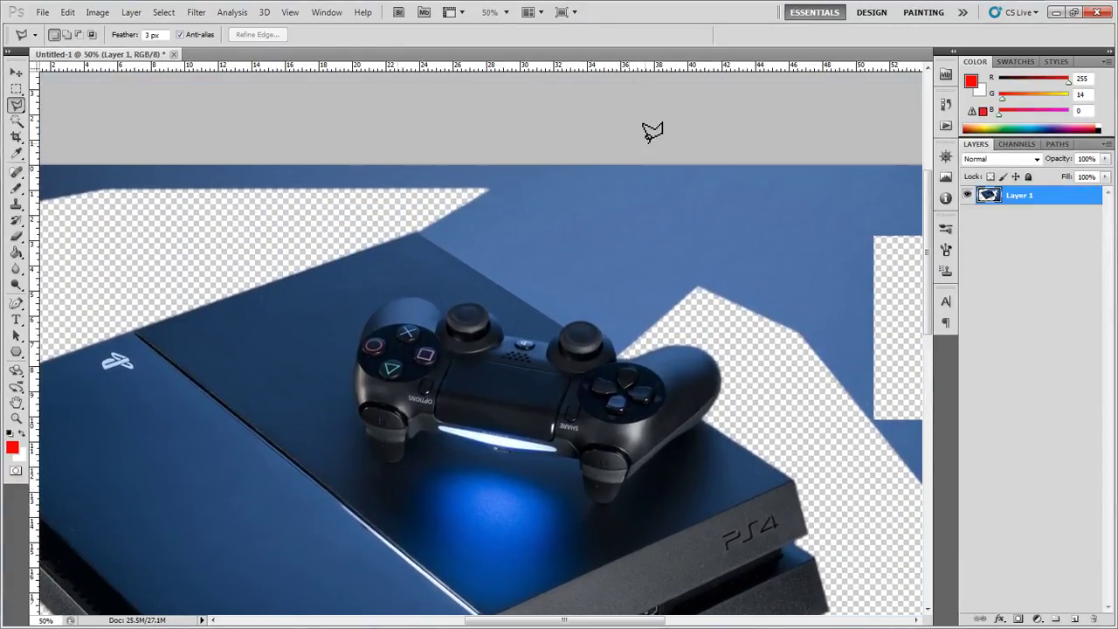
pyautogui.hotkey('ctrl', '+')
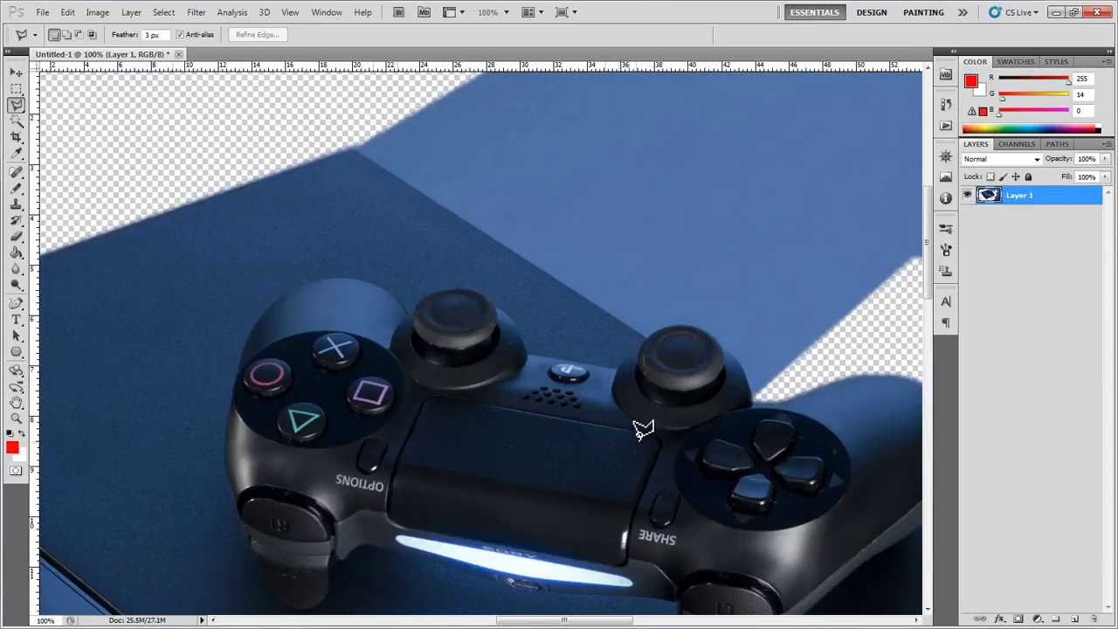
pyautogui.moveTo(514, 622); pyautogui.dragTo(579, 622)
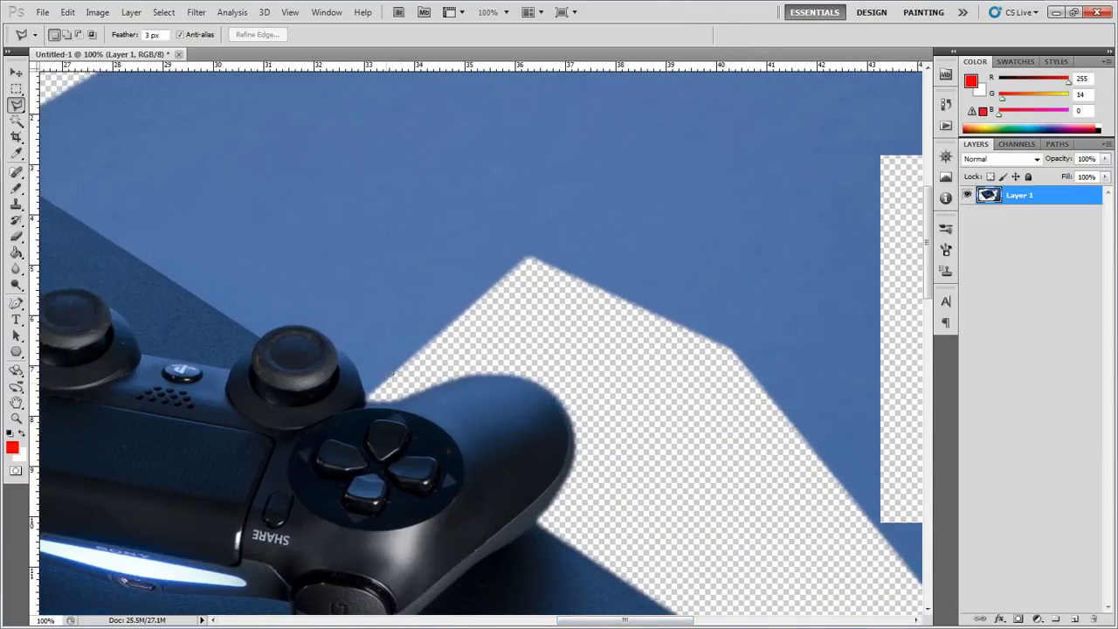
pyautogui.hotkey('ctrl', '+')
pyautogui.hotkey('ctrl', '+')
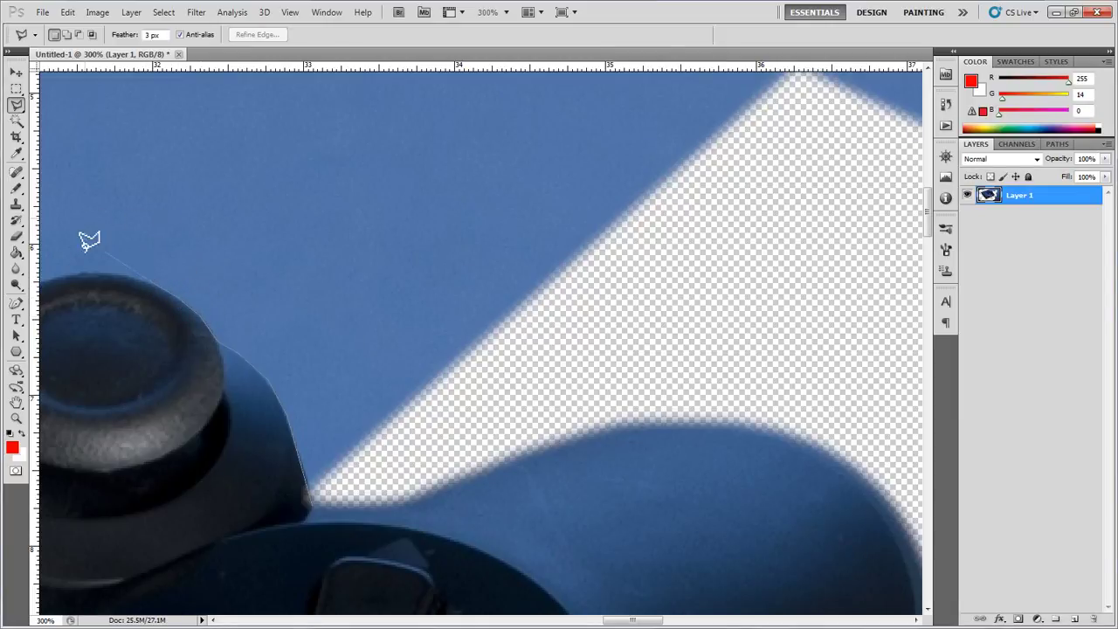
pyautogui.hscroll(-5, 116, 270)
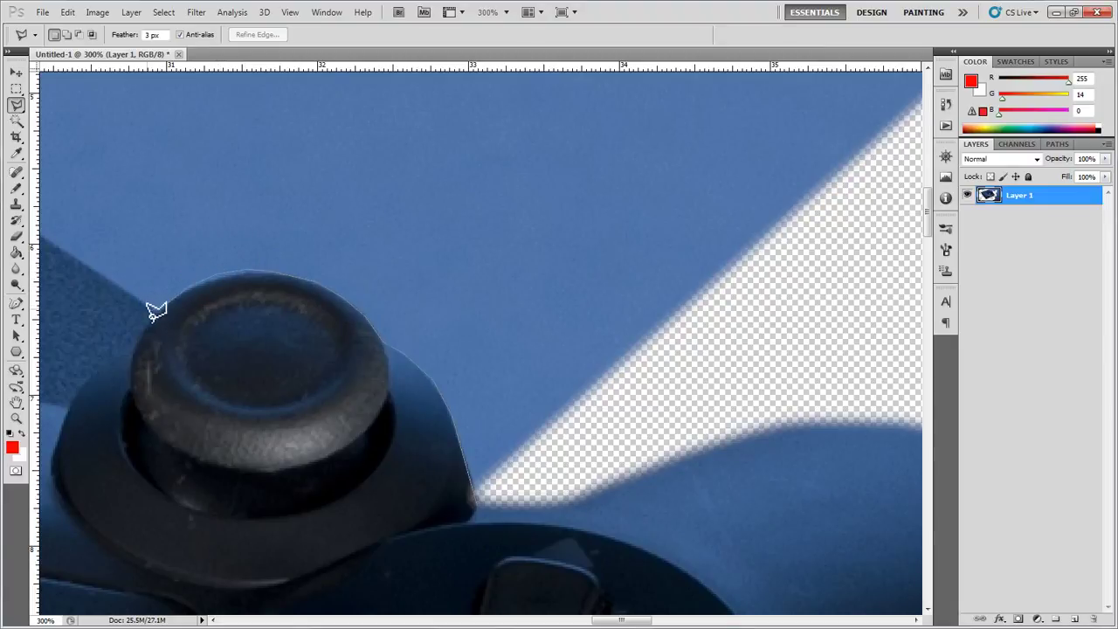
pyautogui.hscroll(-1, 157, 295)
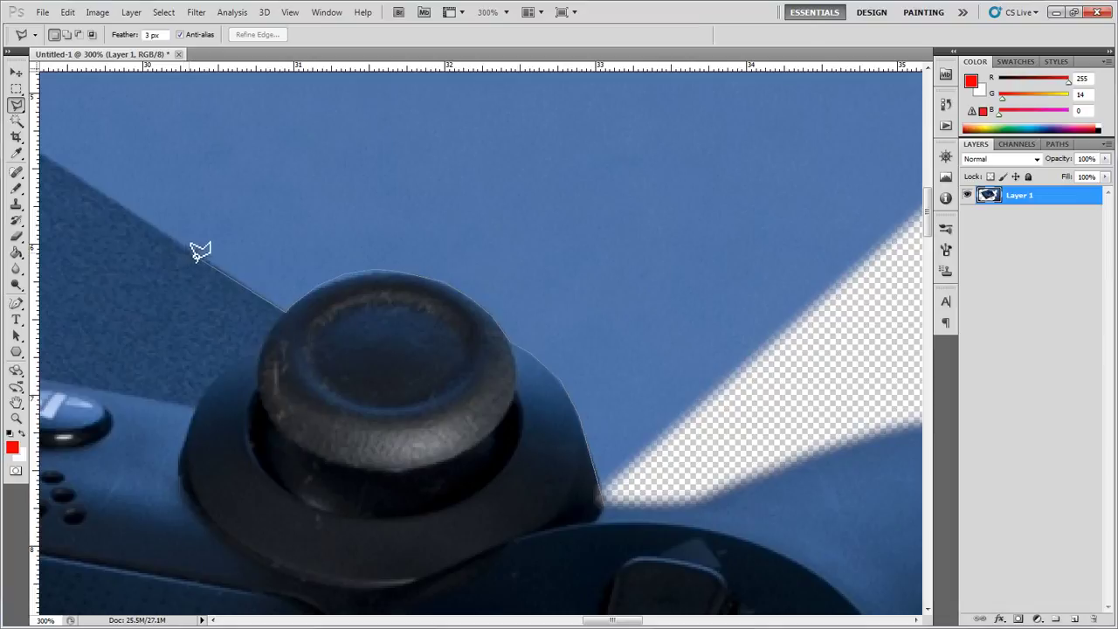
# - Extend the outline past the console's back corner, close it through the backdrop above the controller, and delete the enclosed area, leaving nothing selected
pyautogui.scroll(-2, 219, 180)
pyautogui.scroll(-4, 549, 353)
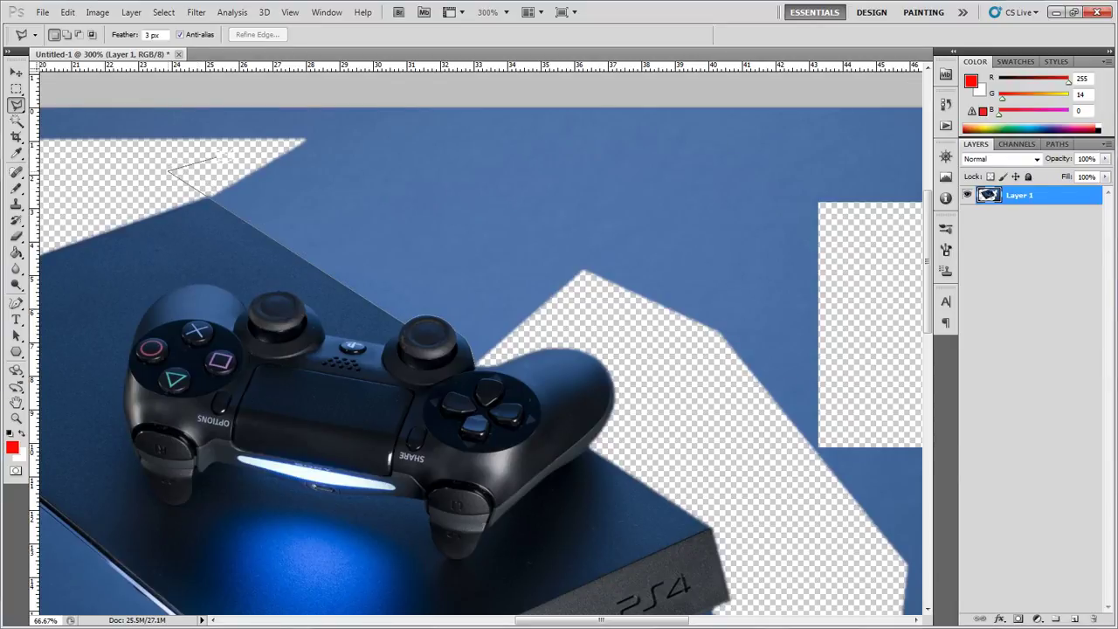
pyautogui.click(405, 138)
pyautogui.click(544, 236)
pyautogui.click(480, 361)
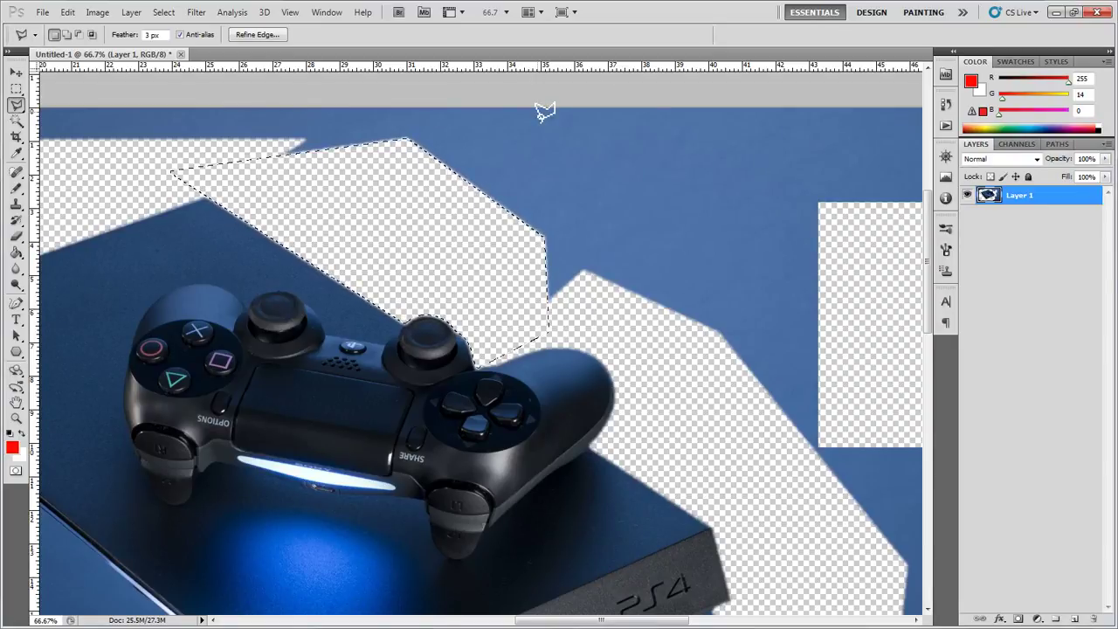
pyautogui.hotkey('ctrl', 'd')
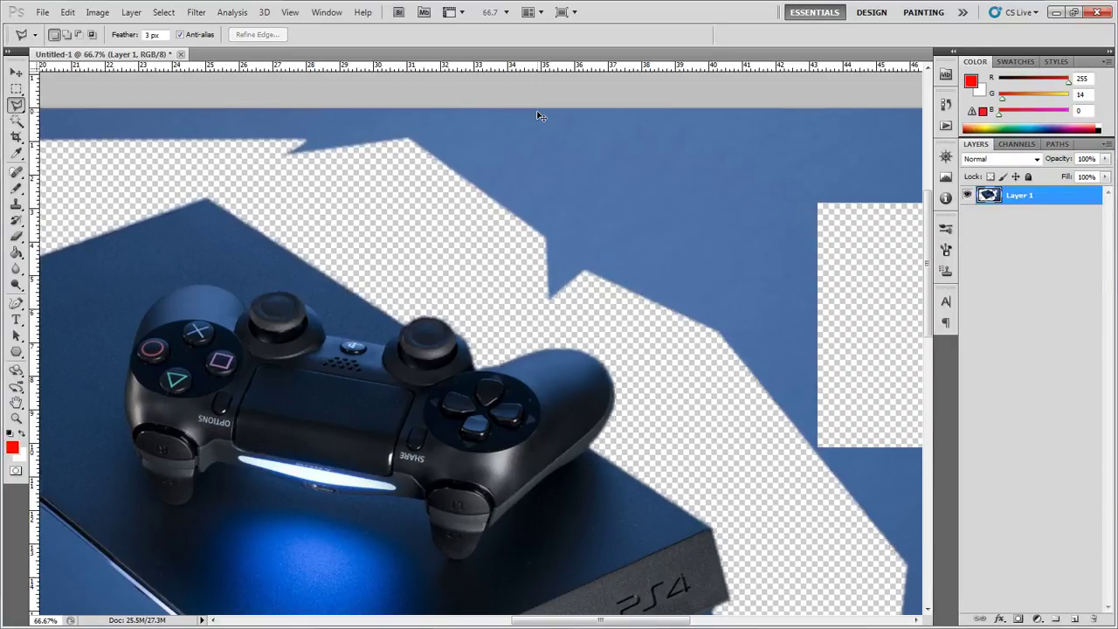
# - Select a full-width strip along the image's top edge with the Rectangular Marquee and delete its contents
pyautogui.hotkey('ctrl', '-')
pyautogui.hotkey('ctrl', '-')
pyautogui.hotkey('ctrl', '-')
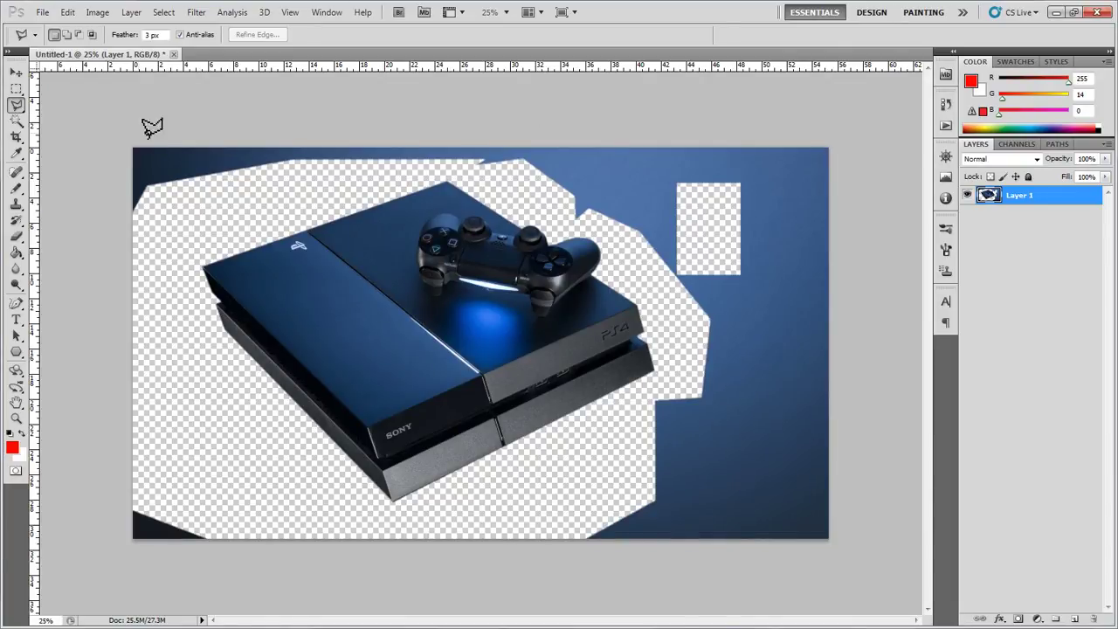
pyautogui.click(17, 90)
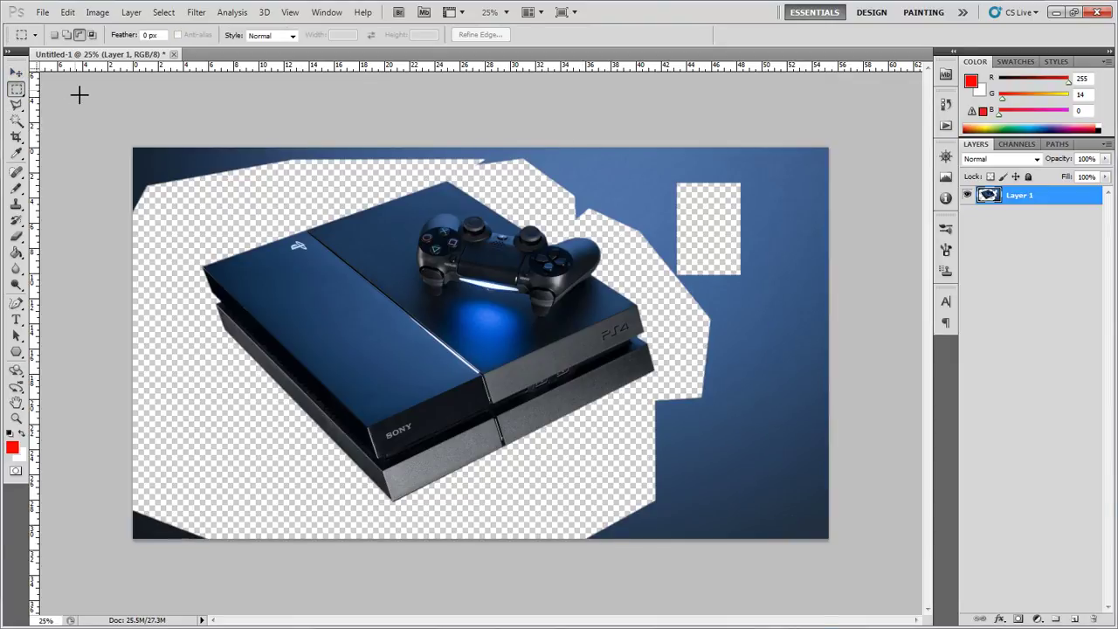
pyautogui.moveTo(674, 150); pyautogui.dragTo(876, 175)
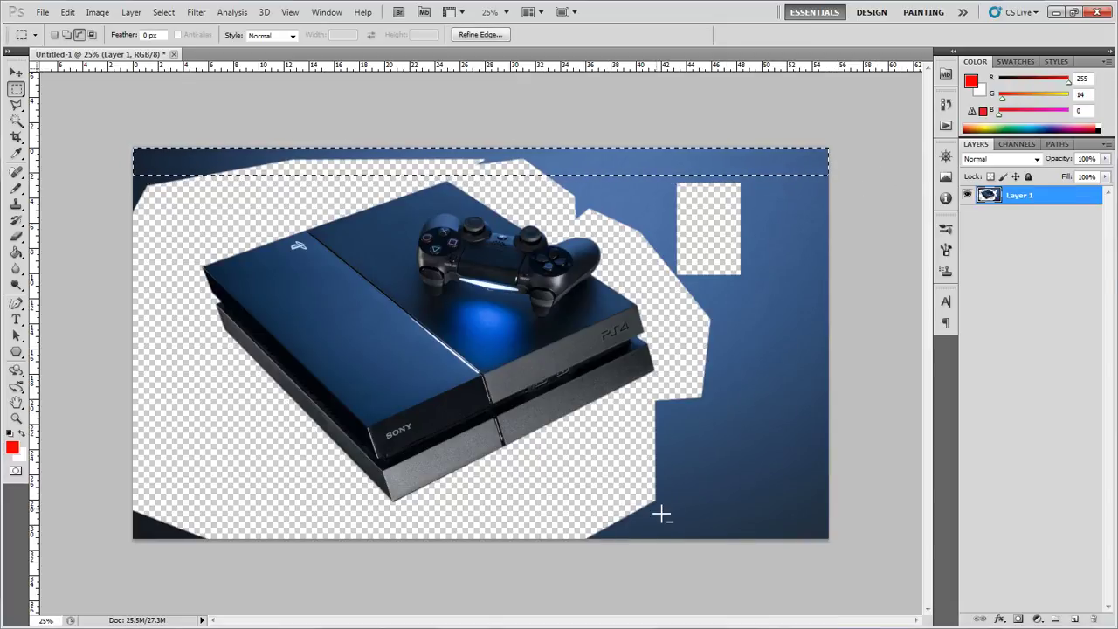
pyautogui.press('Delete')
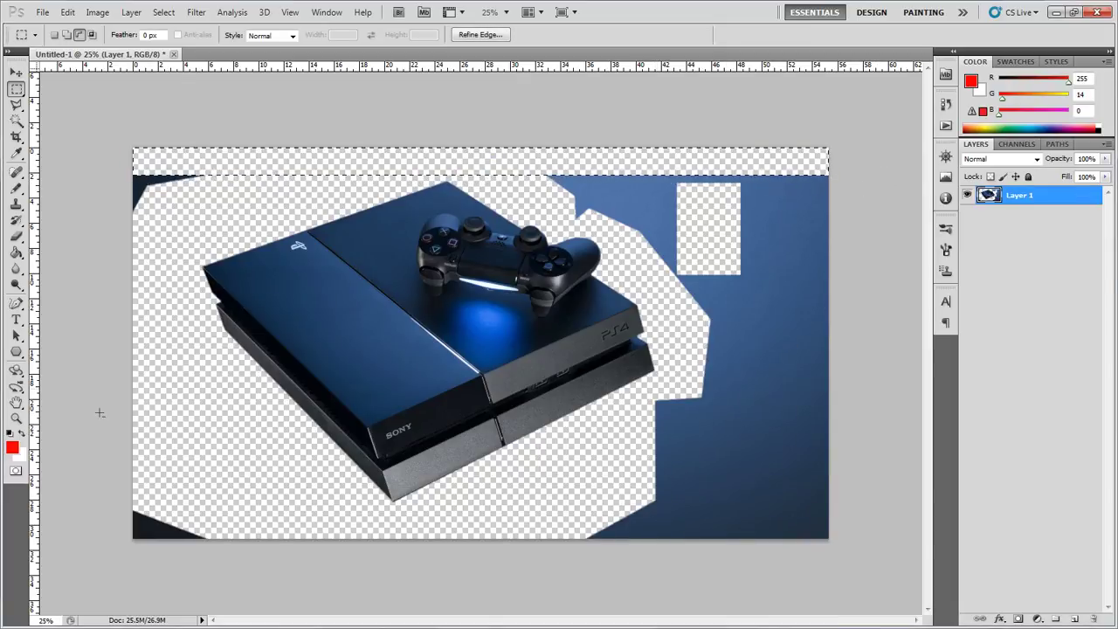
# - Use new rectangular selections to delete the backdrop remnants in the image's upper-left and lower-left corners
pyautogui.click(54, 37)
pyautogui.moveTo(90, 117); pyautogui.dragTo(219, 222)
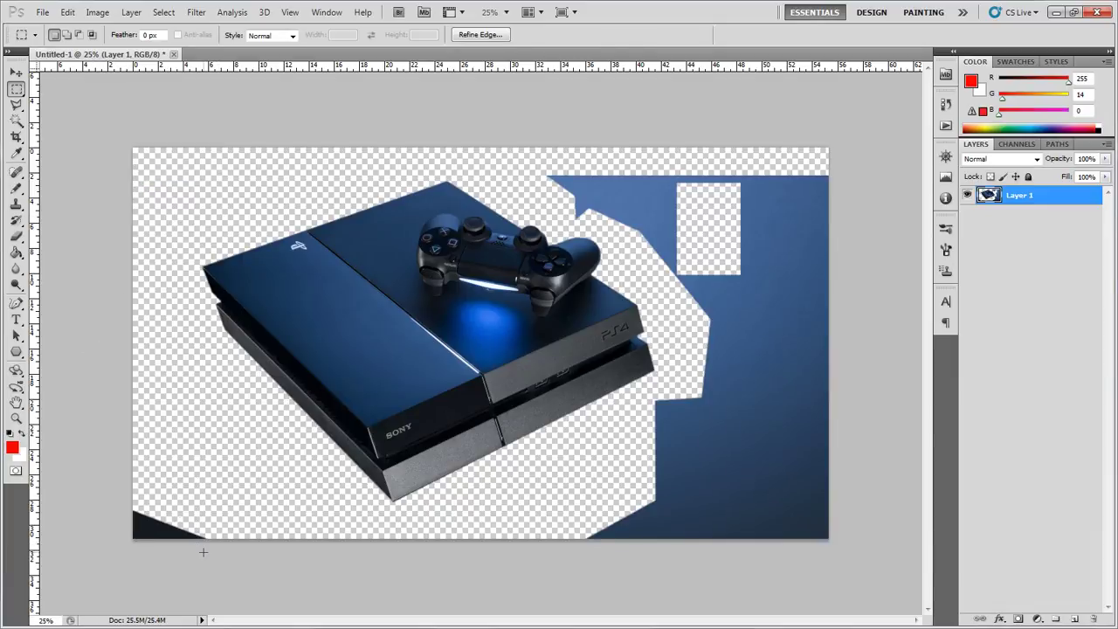
pyautogui.moveTo(202, 552); pyautogui.dragTo(131, 434)
pyautogui.press('Delete')
pyautogui.hotkey('ctrl', 'd')
pyautogui.press('Delete')
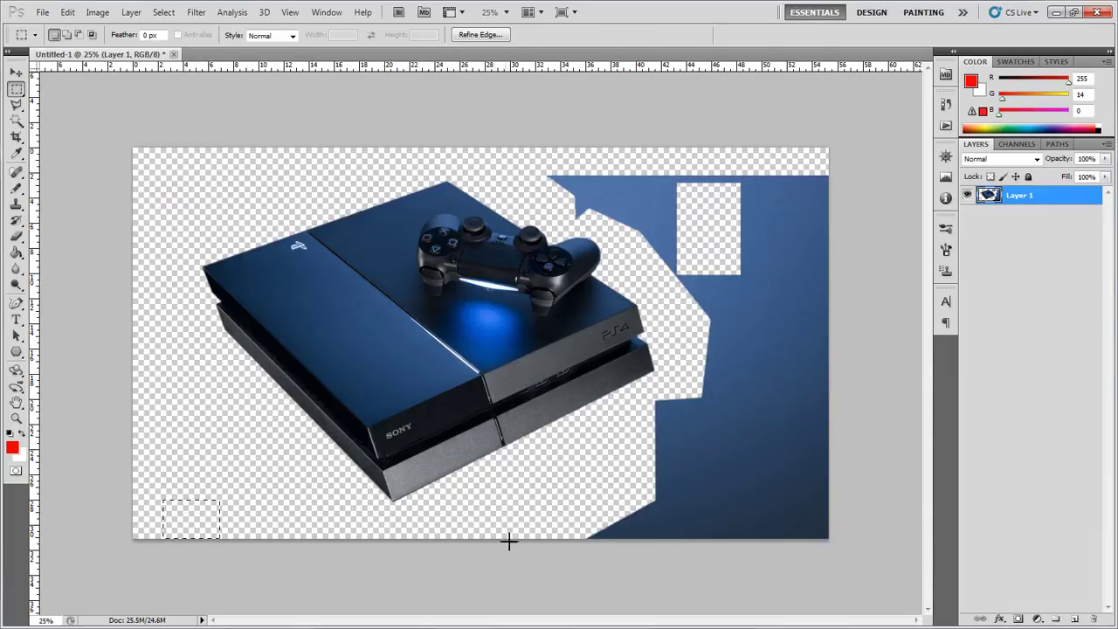
# - Delete the backdrop along the image's lower-right edge, its right side and beside the console's right corner using successive rectangular selections
pyautogui.moveTo(563, 554); pyautogui.dragTo(900, 444)
pyautogui.press('Delete')
pyautogui.moveTo(851, 528); pyautogui.dragTo(825, 255)
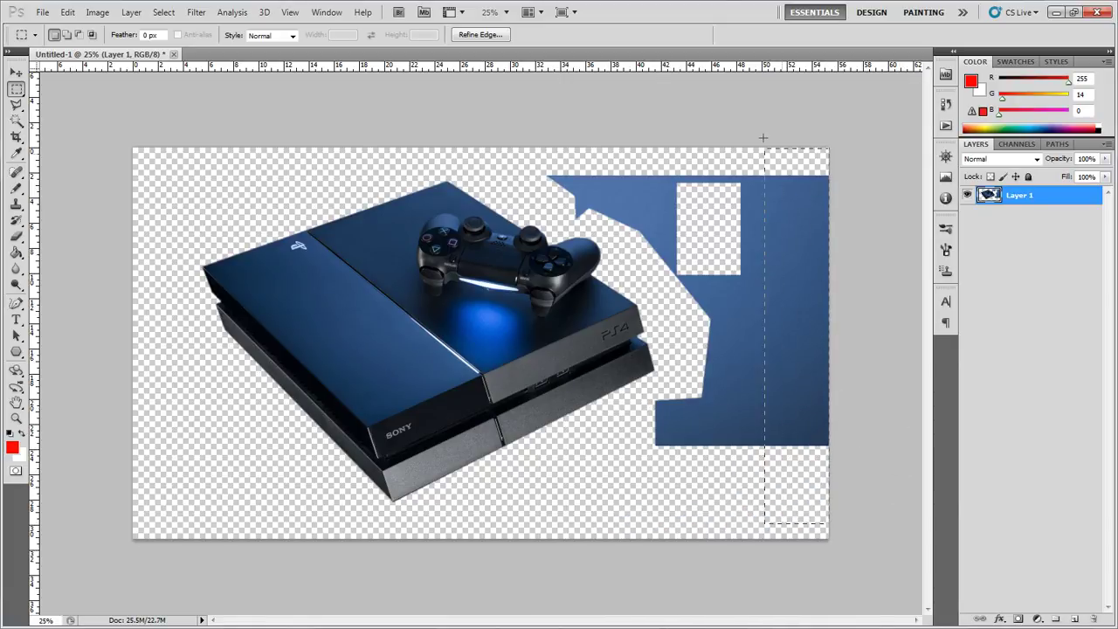
pyautogui.moveTo(763, 138); pyautogui.dragTo(754, 140)
pyautogui.press('Delete')
pyautogui.moveTo(644, 461); pyautogui.dragTo(768, 326)
pyautogui.press('Delete')
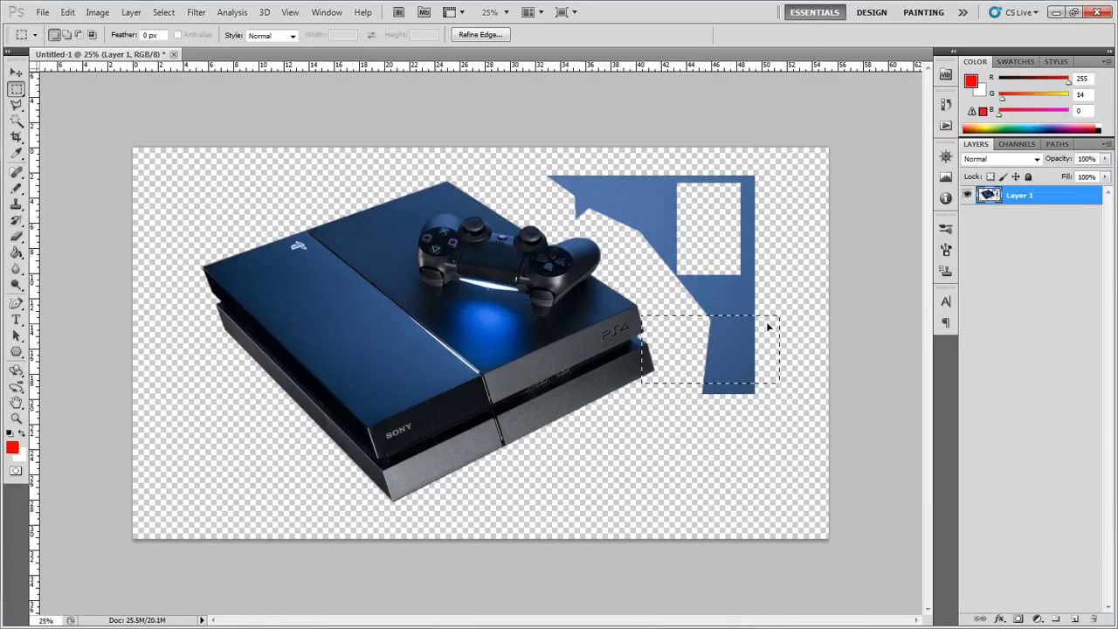
# - Delete the remaining blue backdrop pieces above and right of the controller with successive rectangular selections
pyautogui.moveTo(724, 265); pyautogui.dragTo(685, 132)
pyautogui.press('Delete')
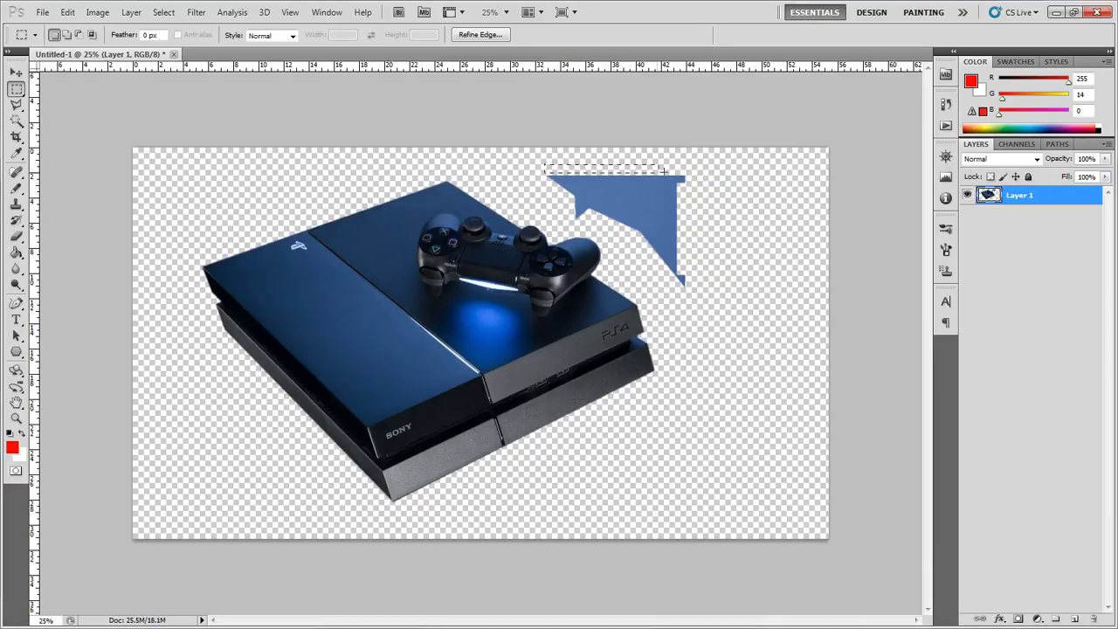
pyautogui.moveTo(722, 185); pyautogui.dragTo(735, 218)
pyautogui.press('Delete')
pyautogui.click(710, 268)
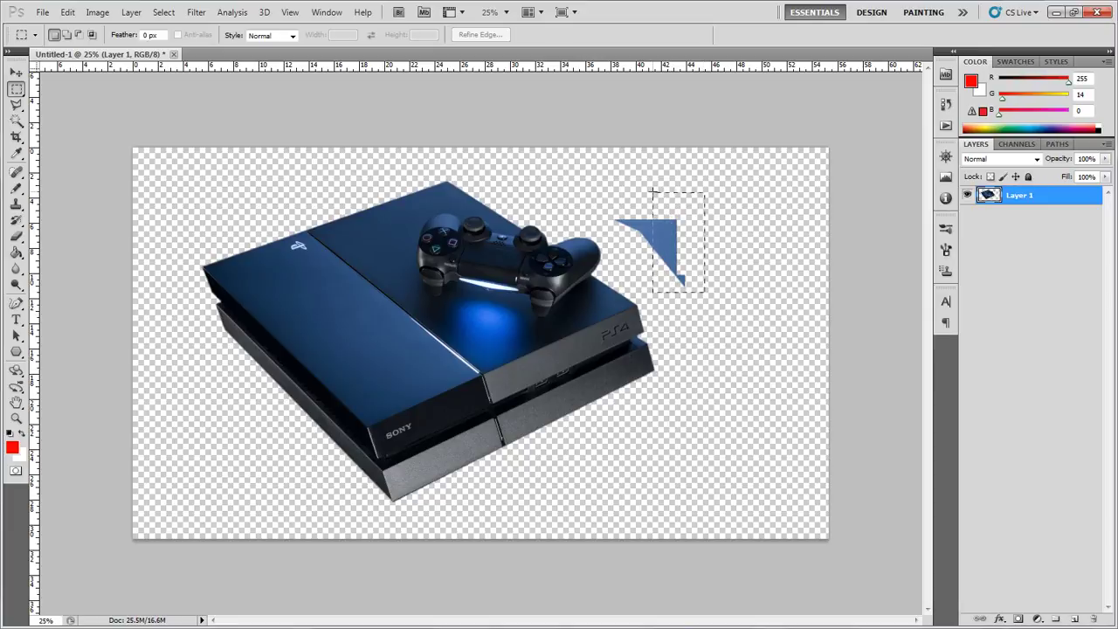
pyautogui.press('Delete')
pyautogui.moveTo(654, 189); pyautogui.dragTo(731, 292)
pyautogui.click(636, 236)
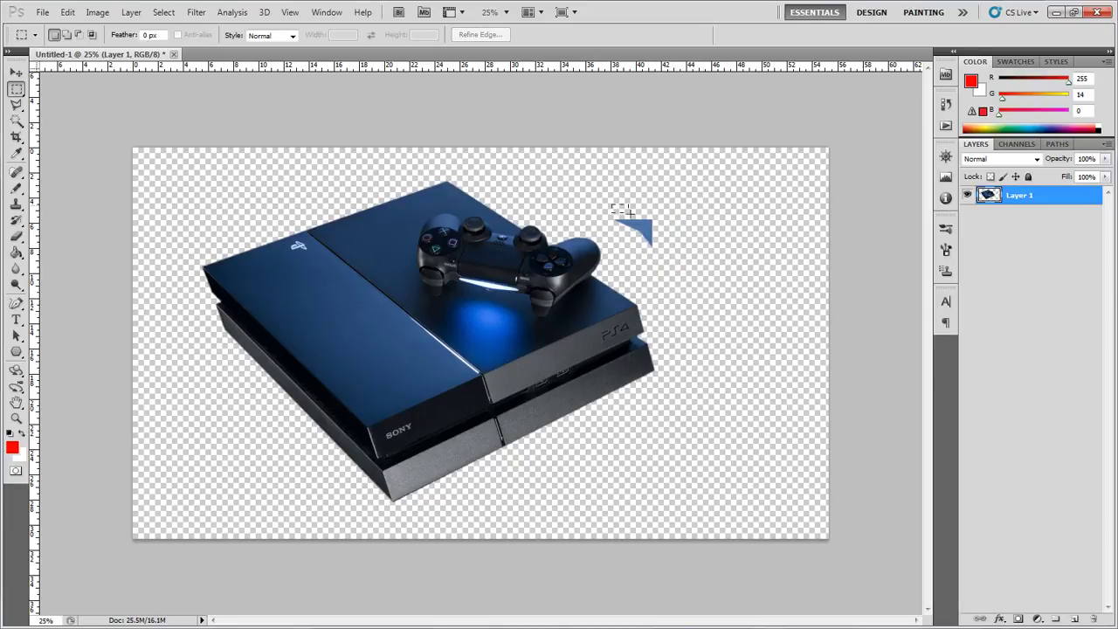
pyautogui.moveTo(675, 251); pyautogui.dragTo(680, 255)
pyautogui.press('Delete')
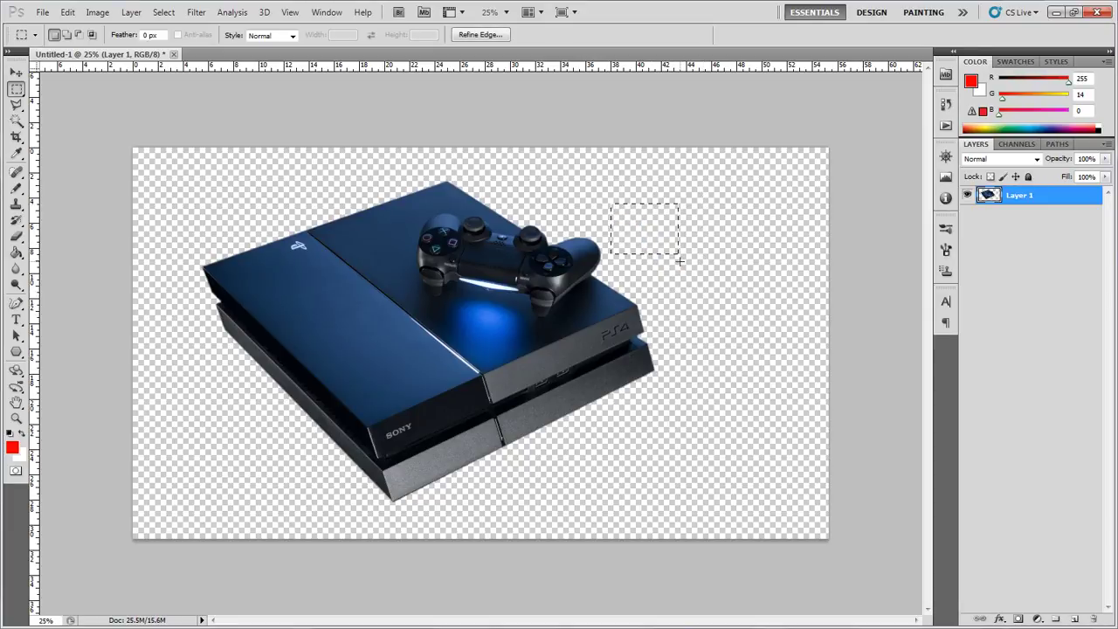
# - Deselect everything and move the console cutout slightly right and down toward the canvas centre
pyautogui.click(704, 223)
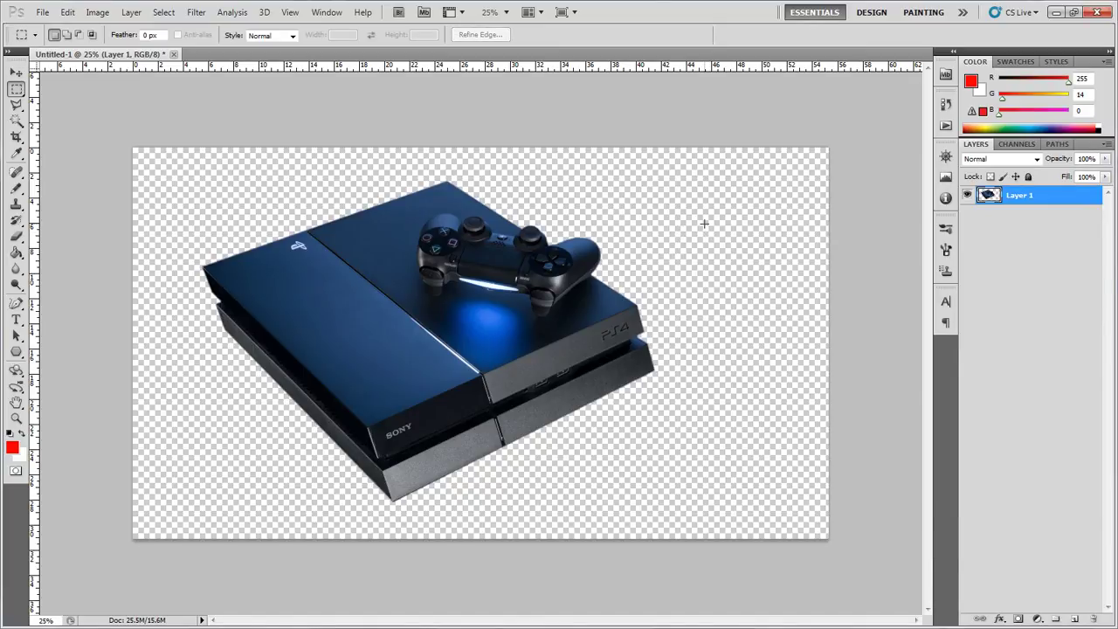
pyautogui.press('v')
pyautogui.moveTo(441, 330); pyautogui.dragTo(495, 341)
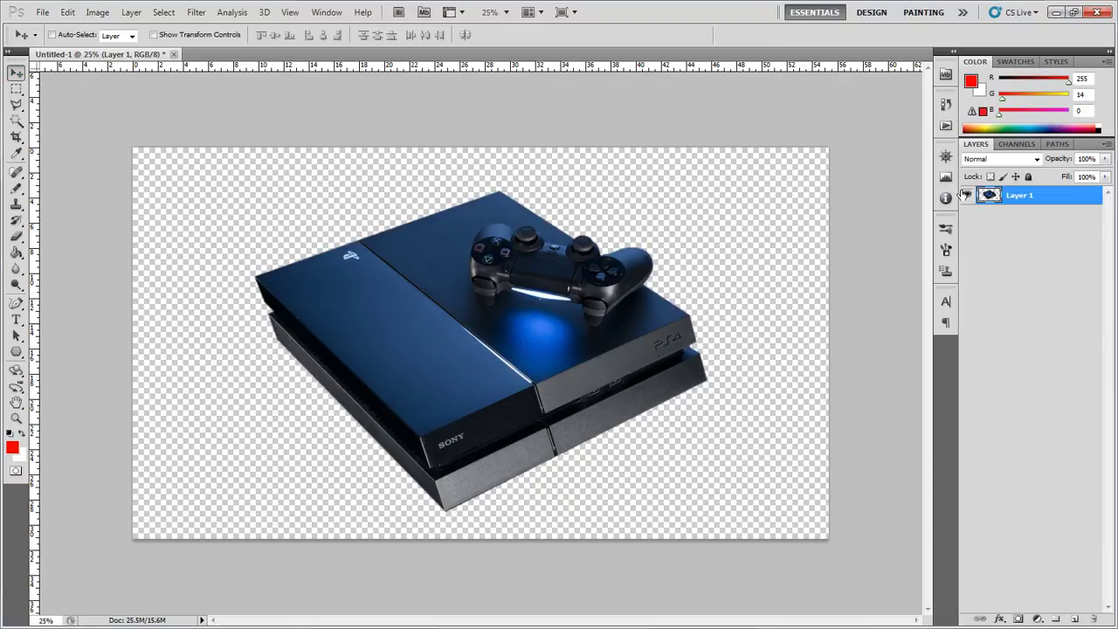
# - Add a new layer above the console layer and set the foreground colour to black (000000)
pyautogui.click(1075, 619)
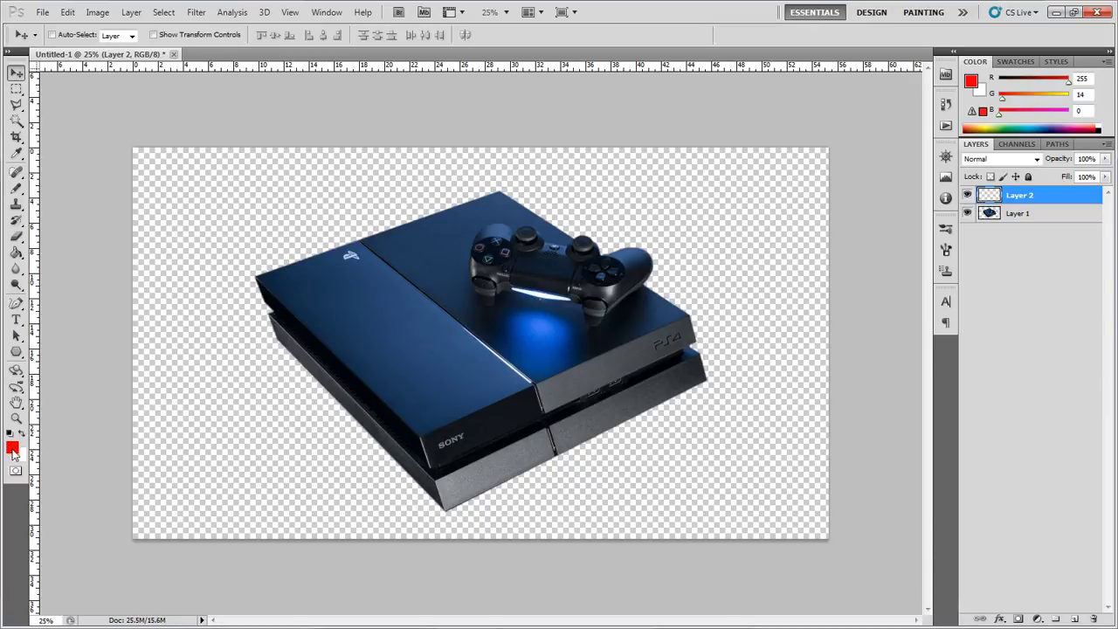
pyautogui.click(12, 449)
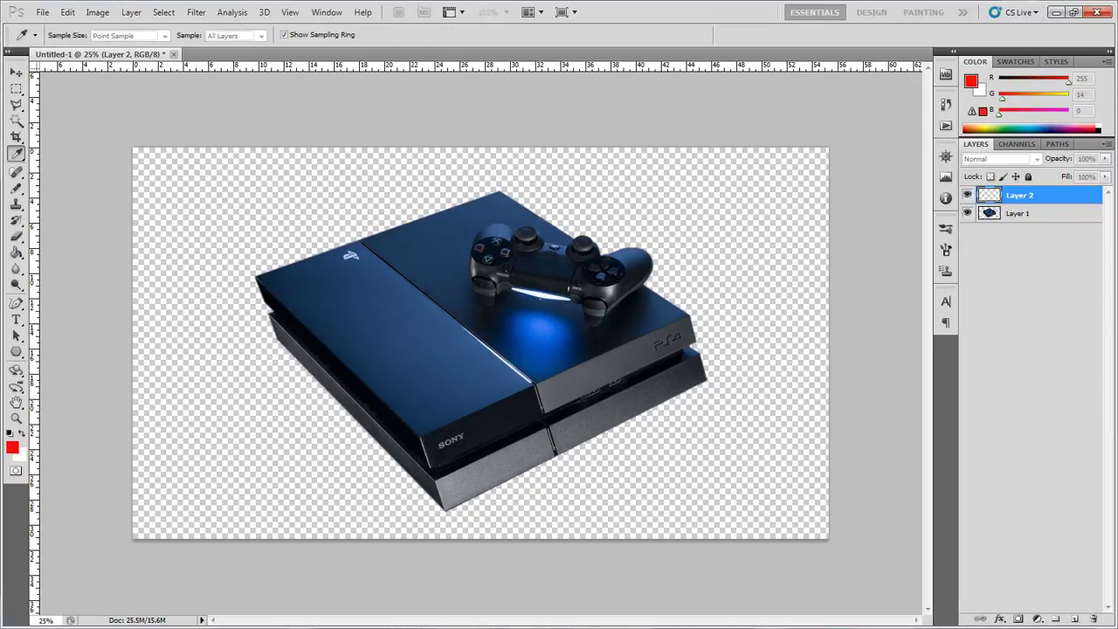
pyautogui.moveTo(52, 206); pyautogui.dragTo(264, 134)
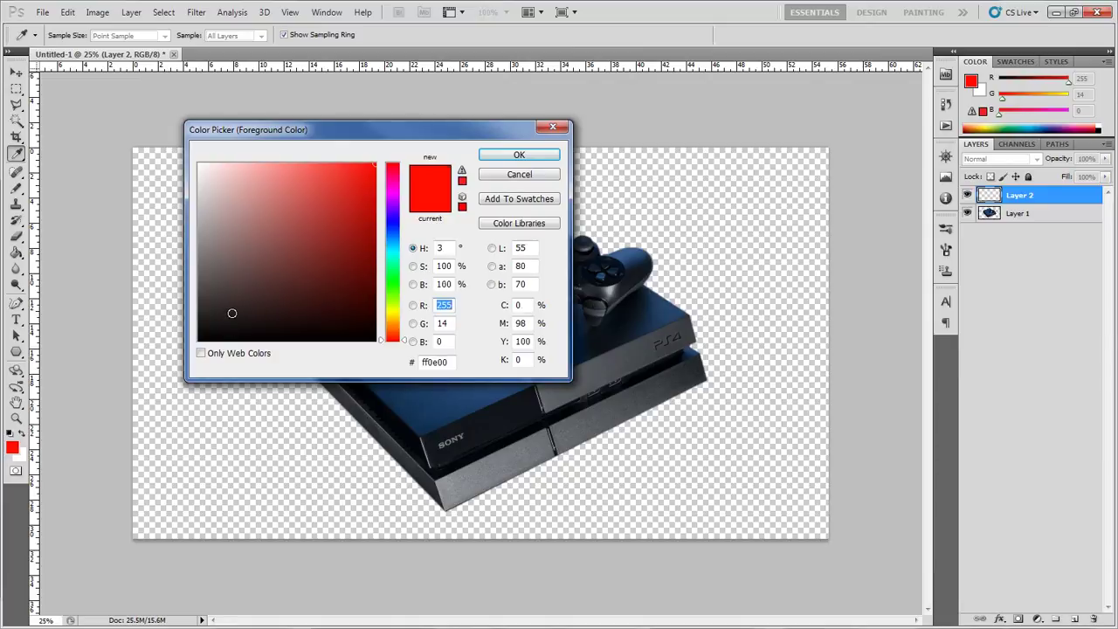
pyautogui.moveTo(231, 313); pyautogui.dragTo(179, 355)
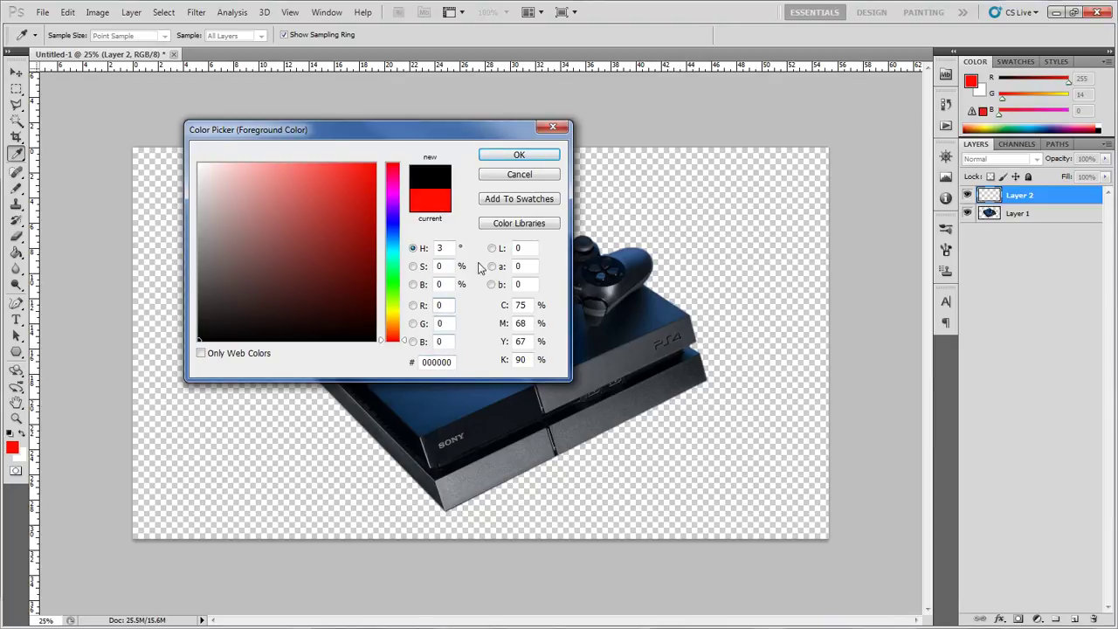
pyautogui.click(535, 158)
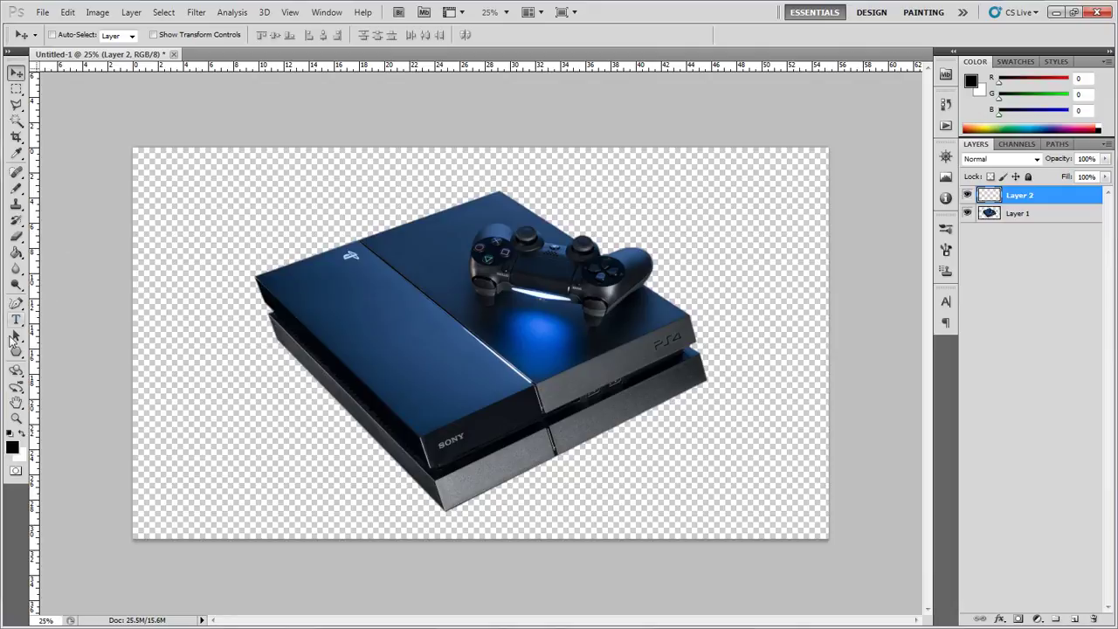
# - Fill the new layer with black using the Paint Bucket and place it beneath the console layer
pyautogui.click(17, 253)
pyautogui.click(19, 253)
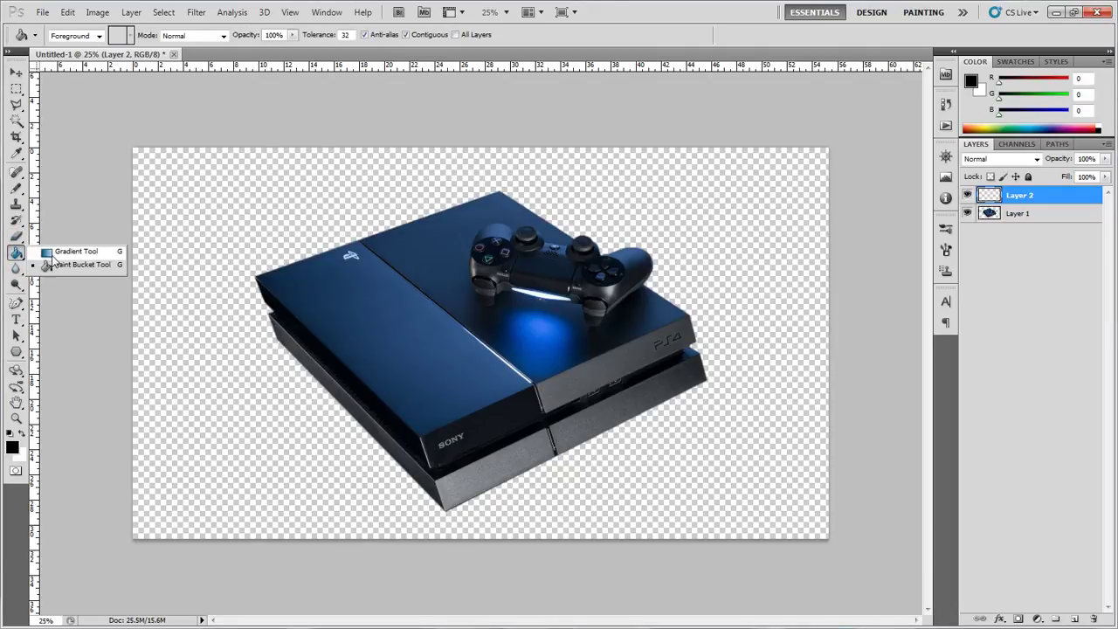
pyautogui.click(54, 251)
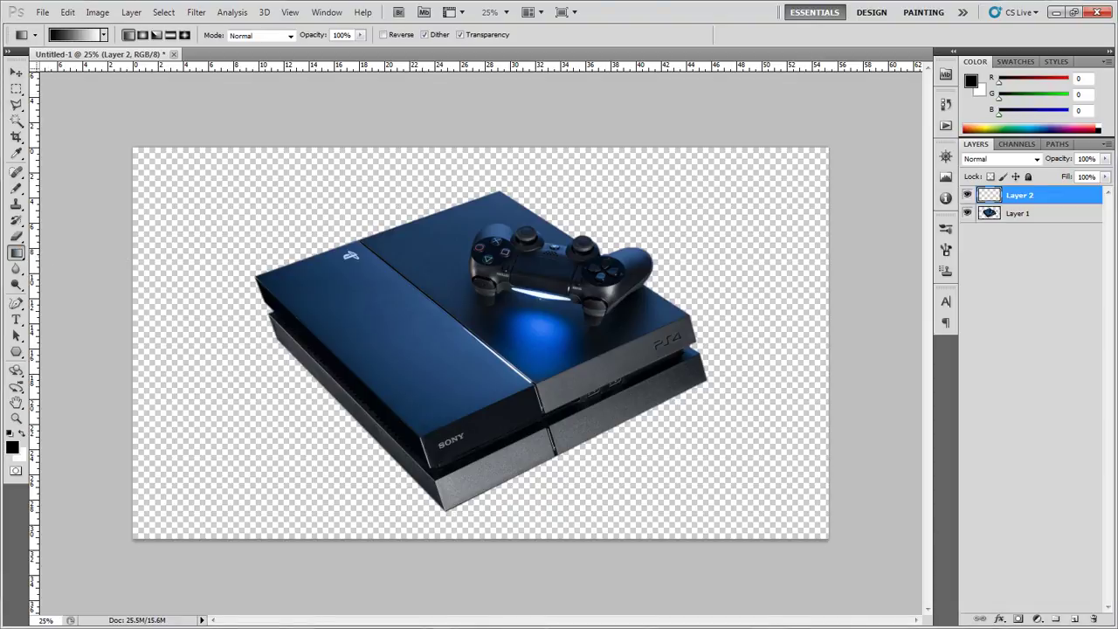
pyautogui.click(18, 255)
pyautogui.click(52, 266)
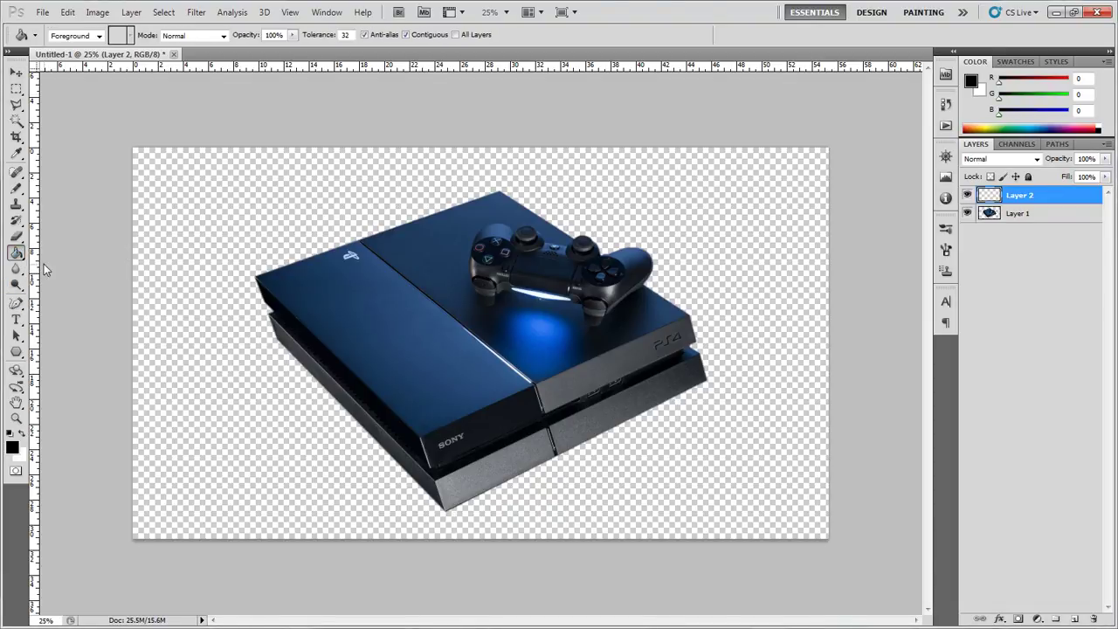
pyautogui.click(174, 208)
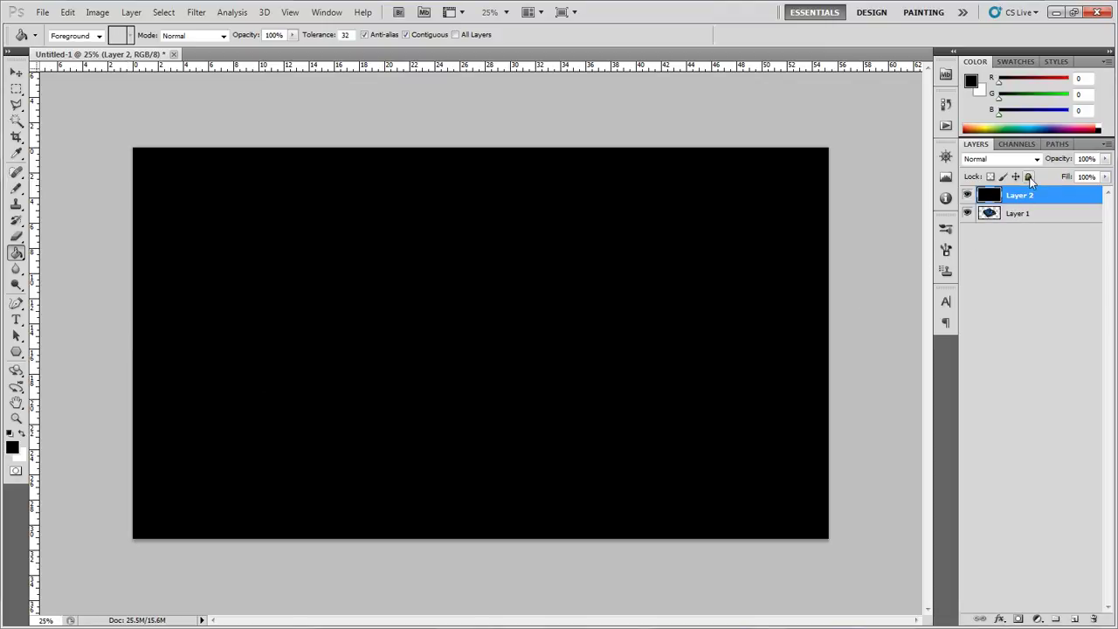
pyautogui.moveTo(1068, 188); pyautogui.dragTo(1068, 223)
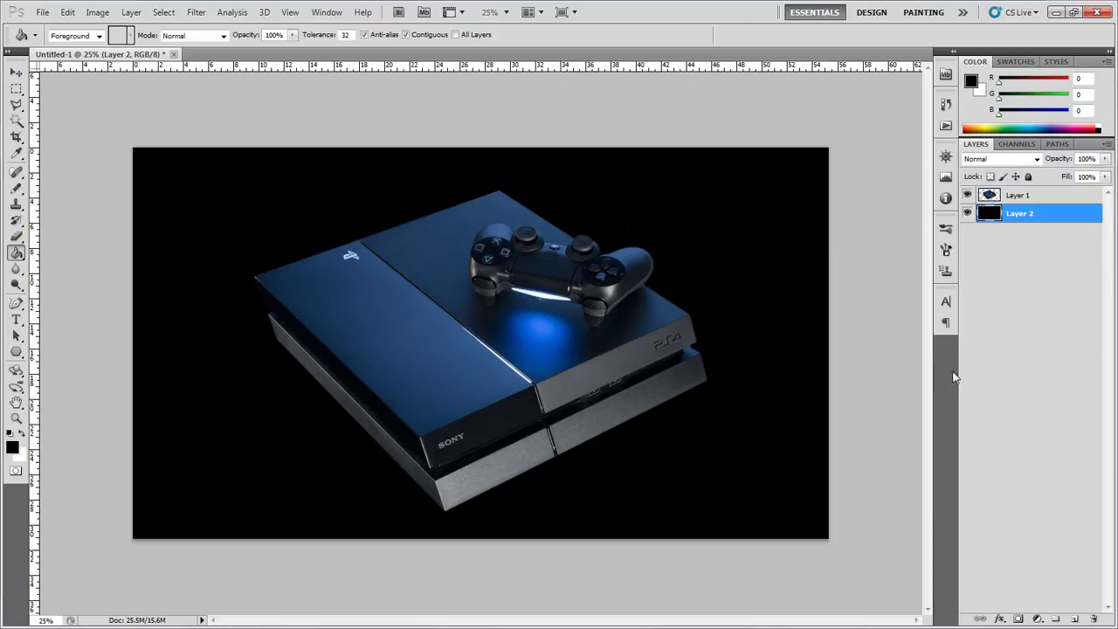
# - Toggle the black layer's visibility to compare the cutout with and without it, and delete that layer
pyautogui.click(967, 214)
pyautogui.click(966, 215)
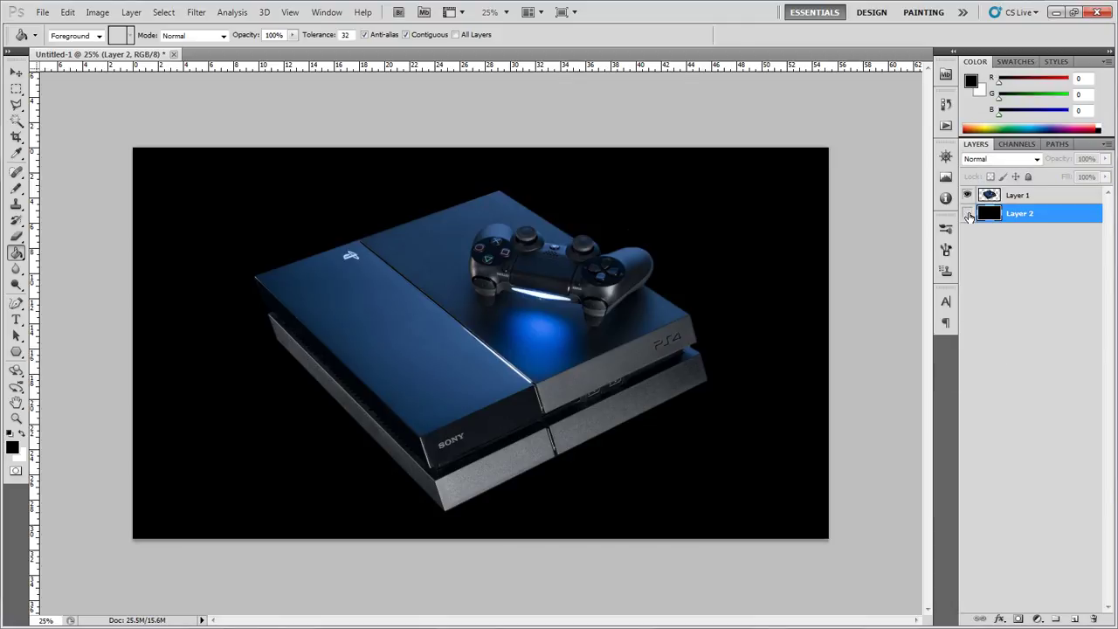
pyautogui.doubleClick(966, 215)
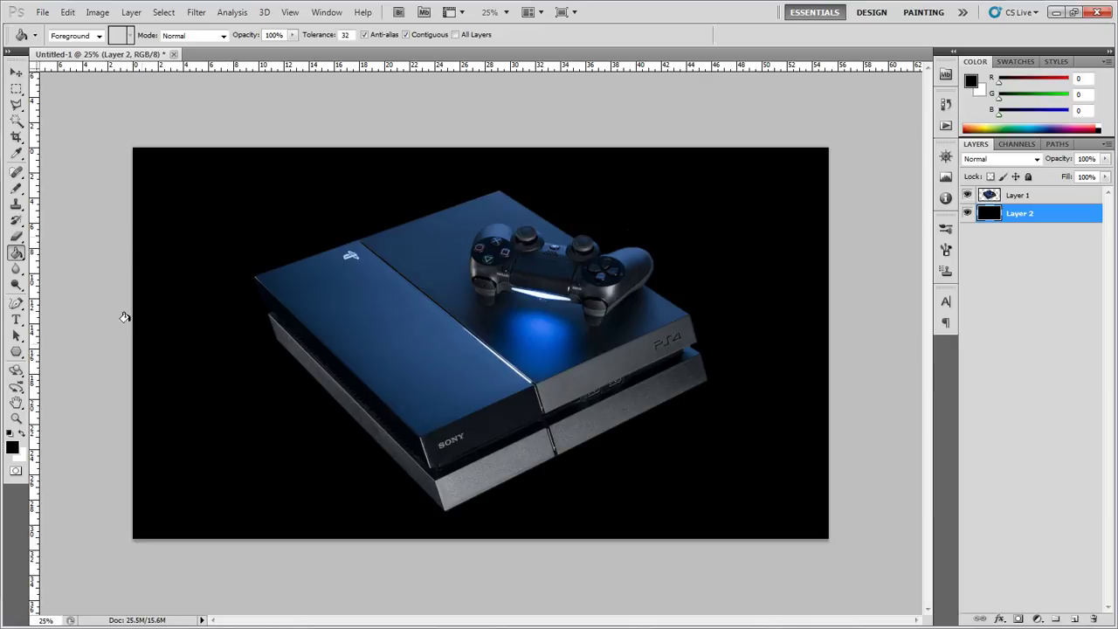
pyautogui.click(967, 214)
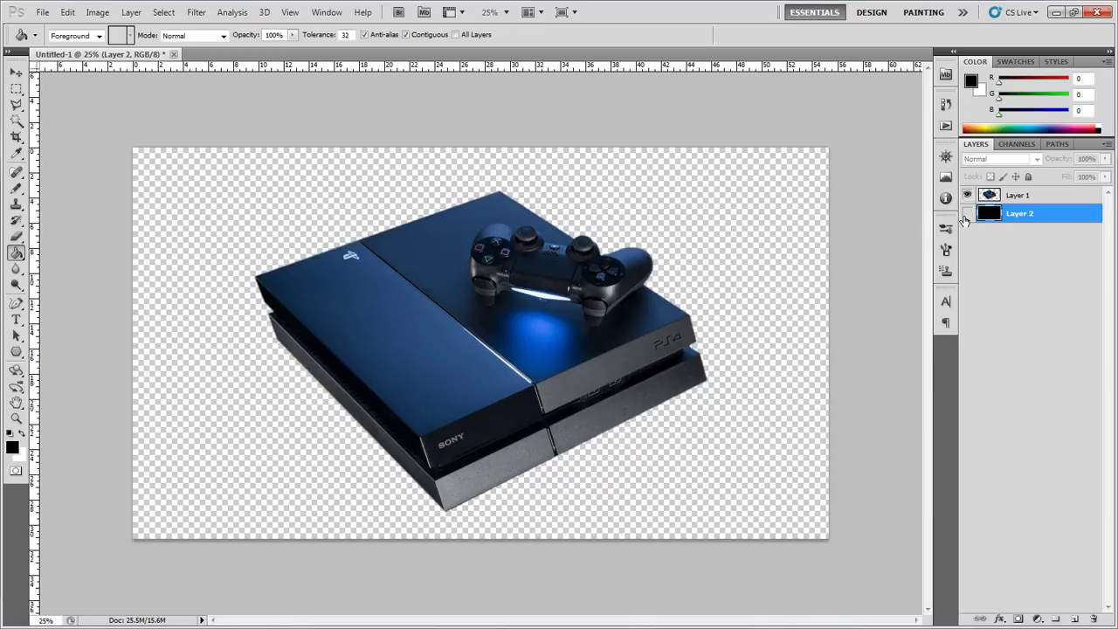
pyautogui.click(966, 214)
pyautogui.click(967, 214)
pyautogui.click(1092, 618)
pyautogui.click(528, 240)
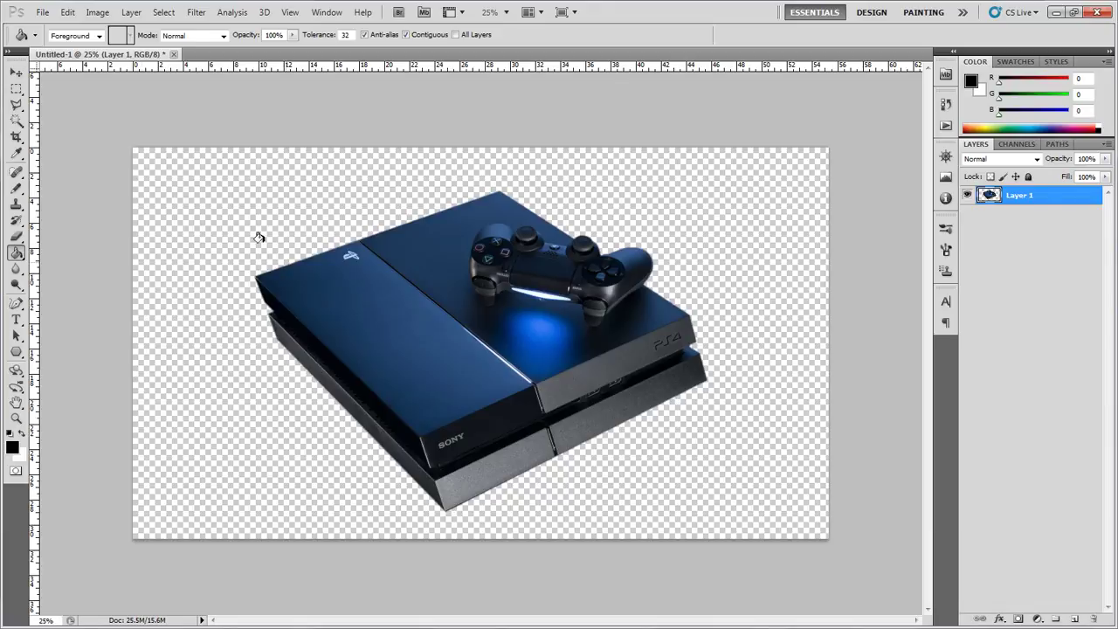
pyautogui.click(17, 138)
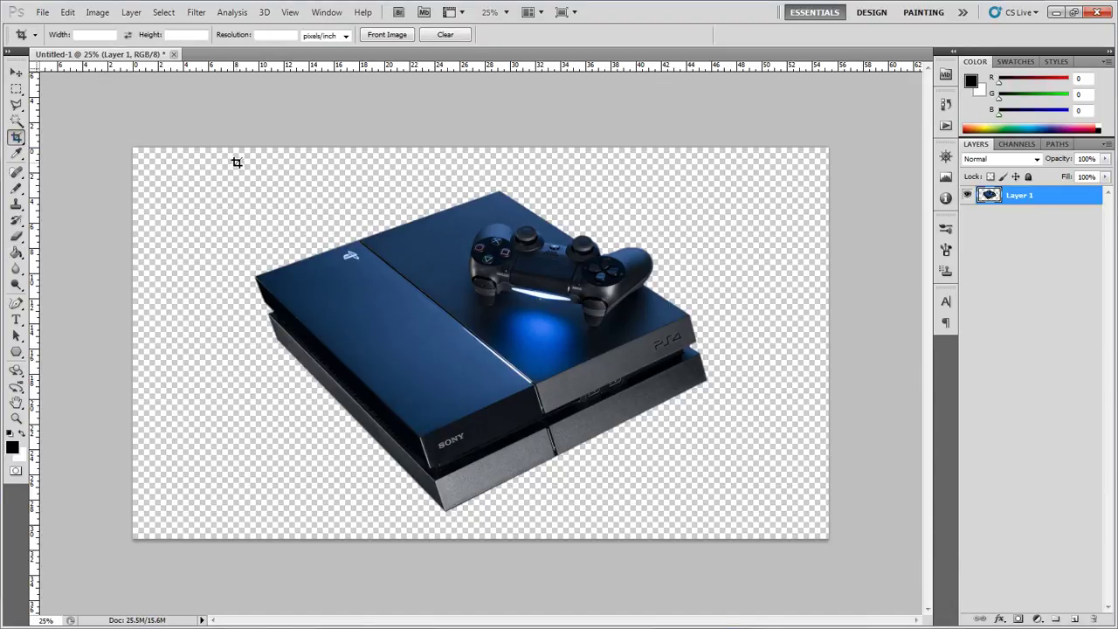
pyautogui.moveTo(236, 163); pyautogui.dragTo(730, 515)
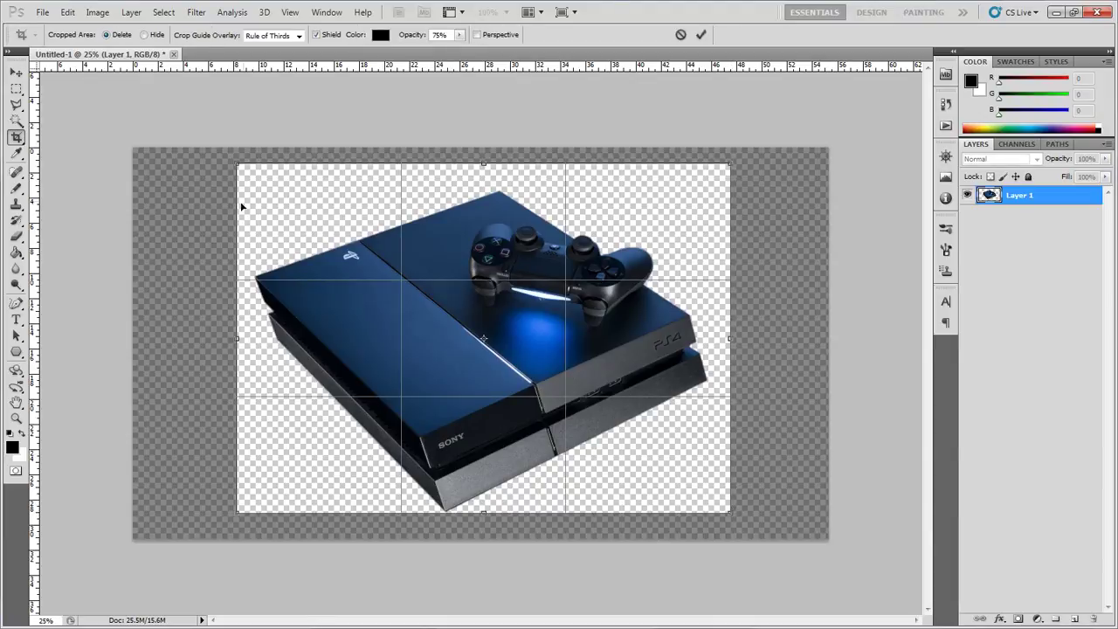
pyautogui.press('Escape')
pyautogui.click(108, 34)
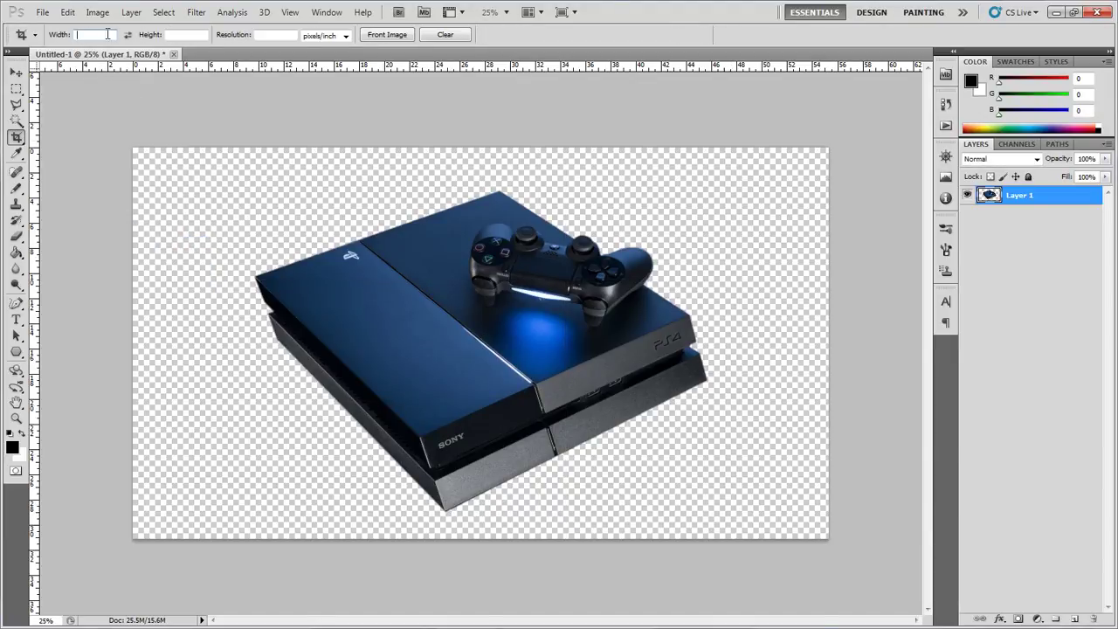
pyautogui.press('Tab')
pyautogui.press('Tab')
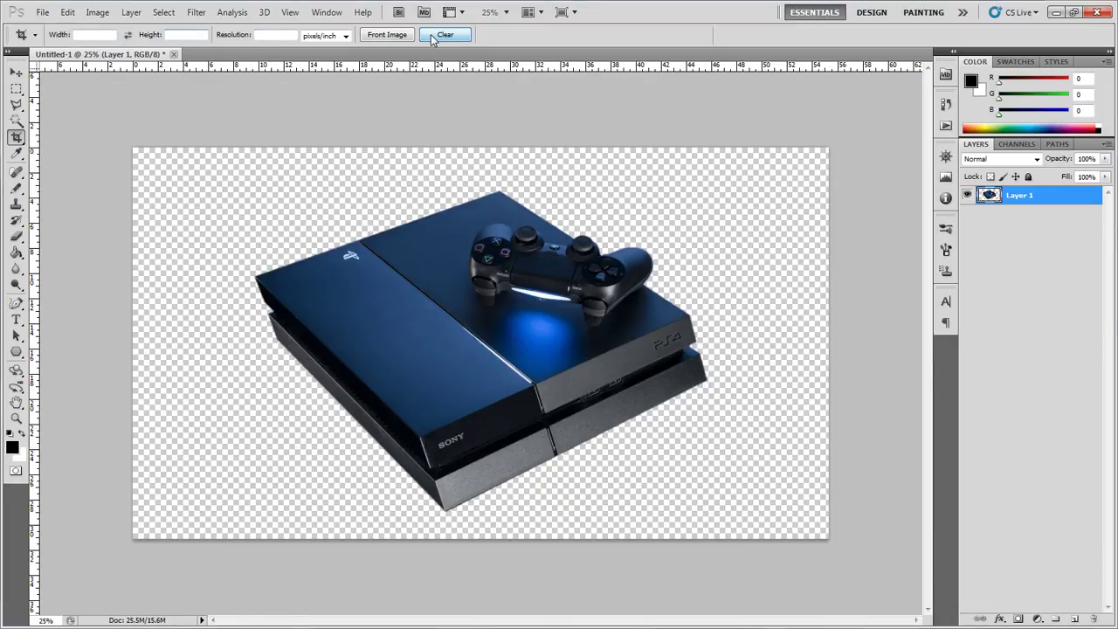
# - Clear the Crop tool's preset dimensions and crop the canvas tightly around the console and controller on all four sides
pyautogui.click(432, 36)
pyautogui.moveTo(196, 162); pyautogui.dragTo(720, 522)
pyautogui.moveTo(201, 337); pyautogui.dragTo(256, 336)
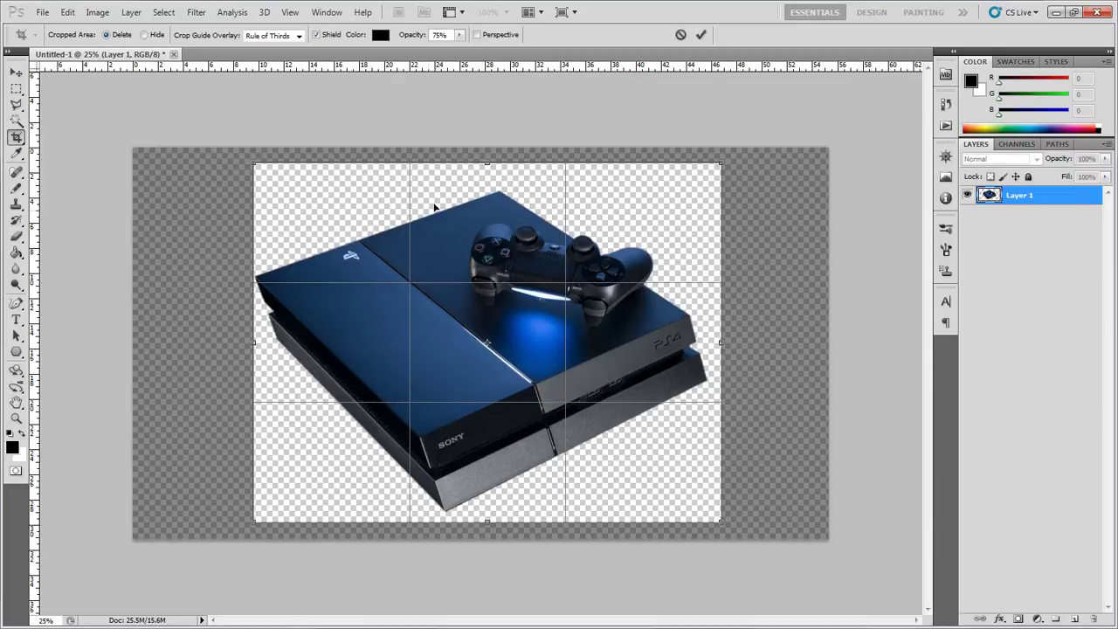
pyautogui.moveTo(485, 165); pyautogui.dragTo(486, 190)
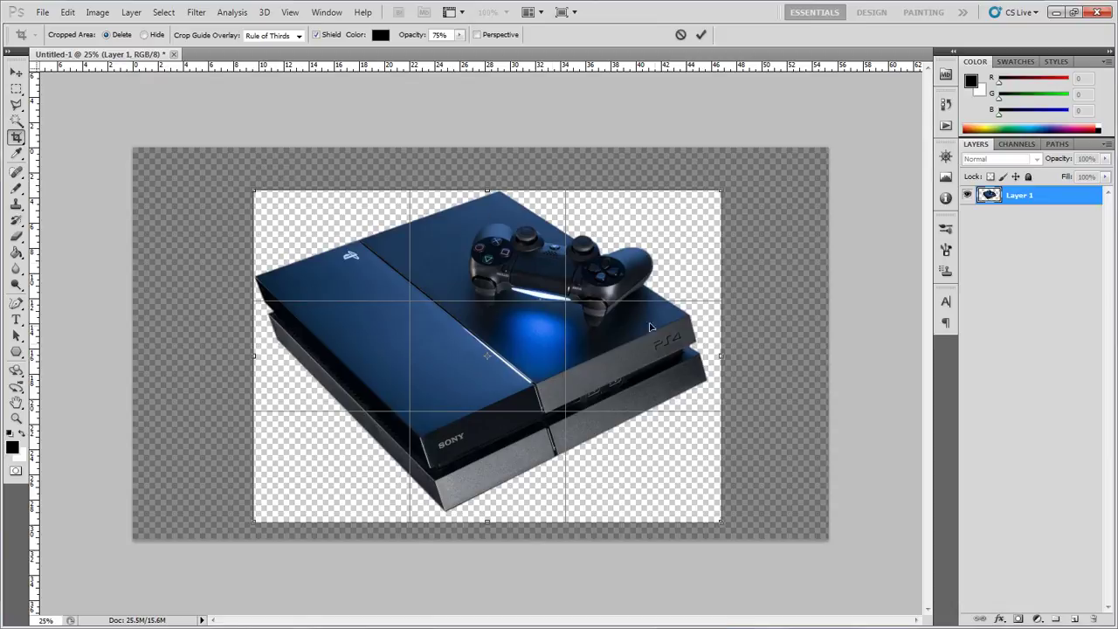
pyautogui.moveTo(722, 355); pyautogui.dragTo(707, 356)
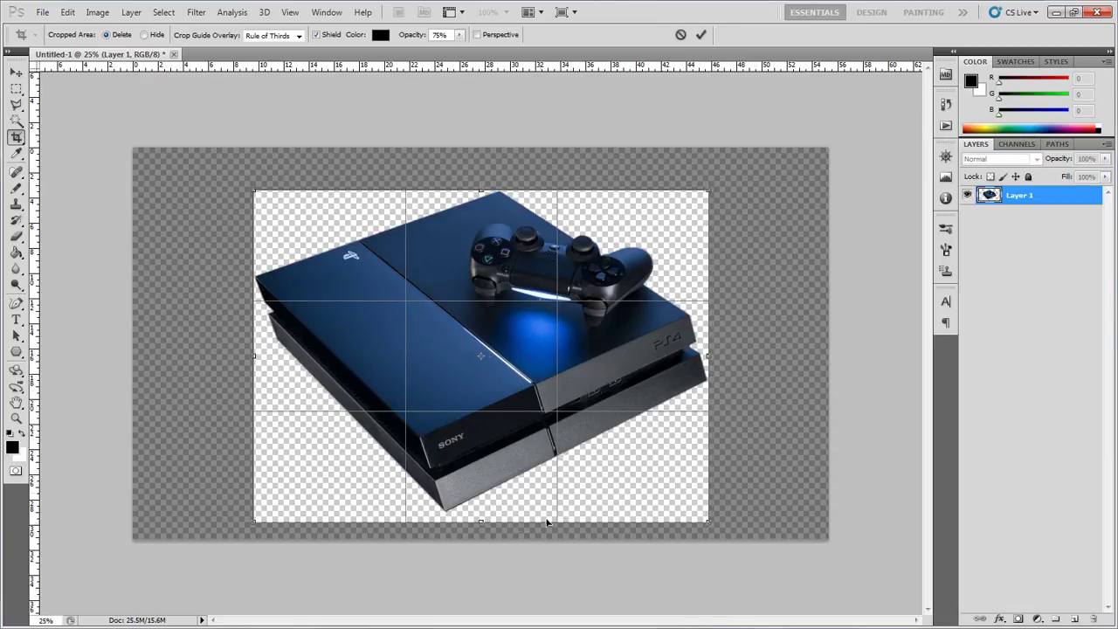
pyautogui.moveTo(481, 522); pyautogui.dragTo(481, 510)
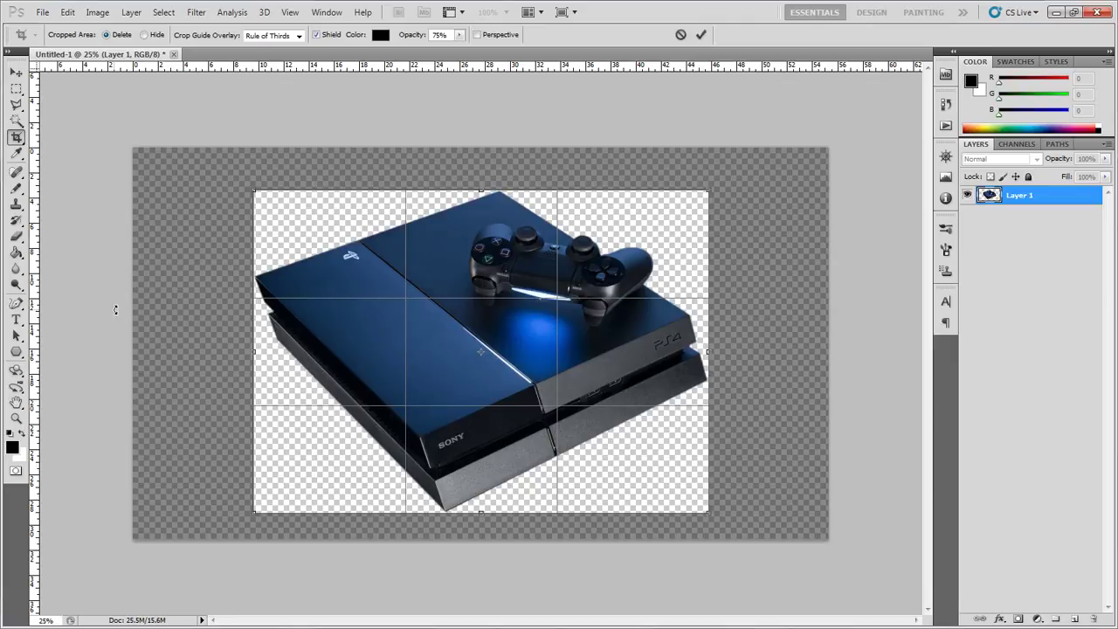
pyautogui.press('Return')
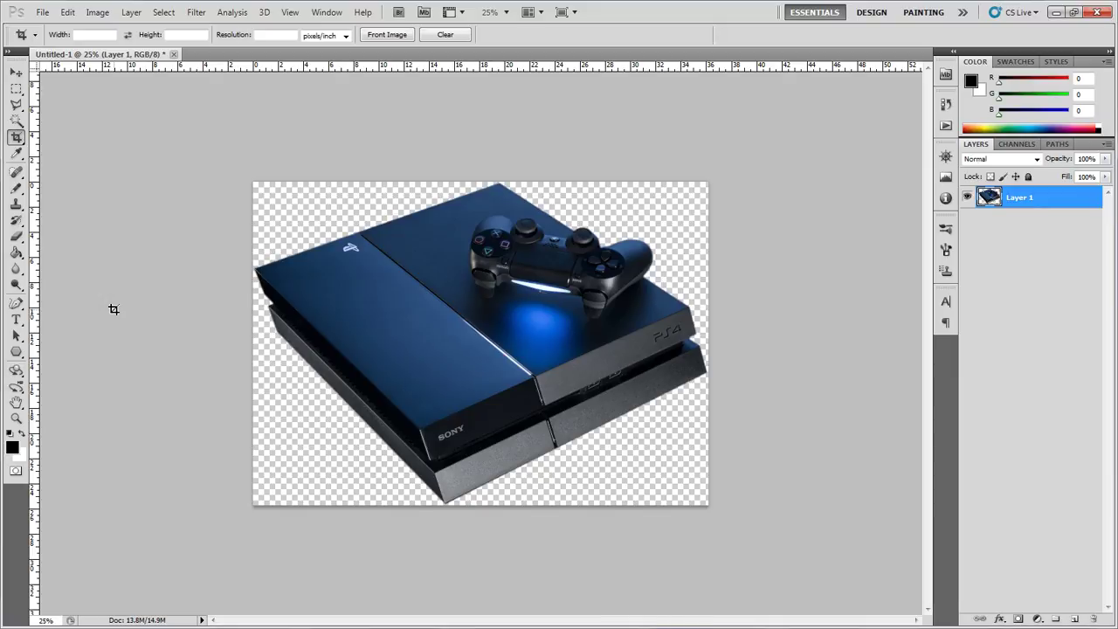
# - Save the cropped document to the Desktop as ps4 in Photoshop (PSD) format
pyautogui.click(43, 12)
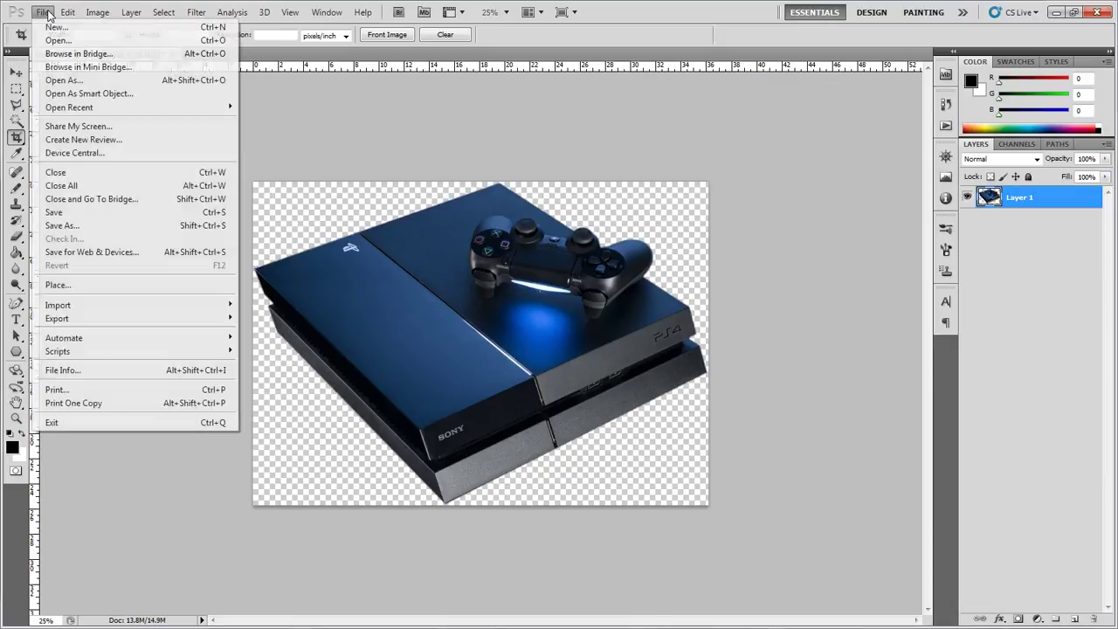
pyautogui.click(70, 225)
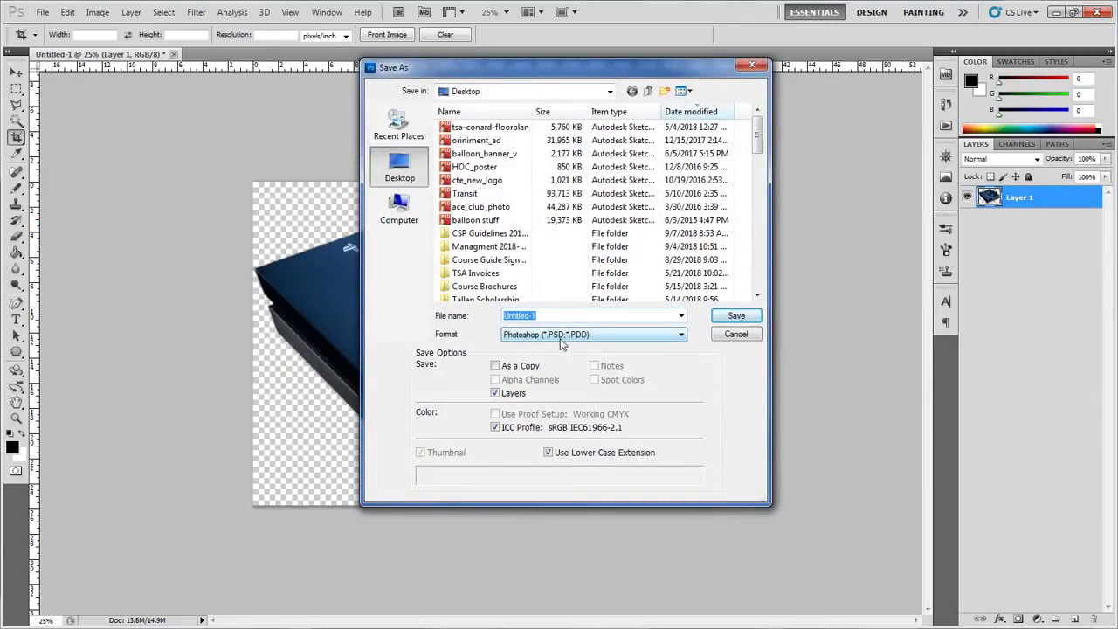
pyautogui.write('ps4')
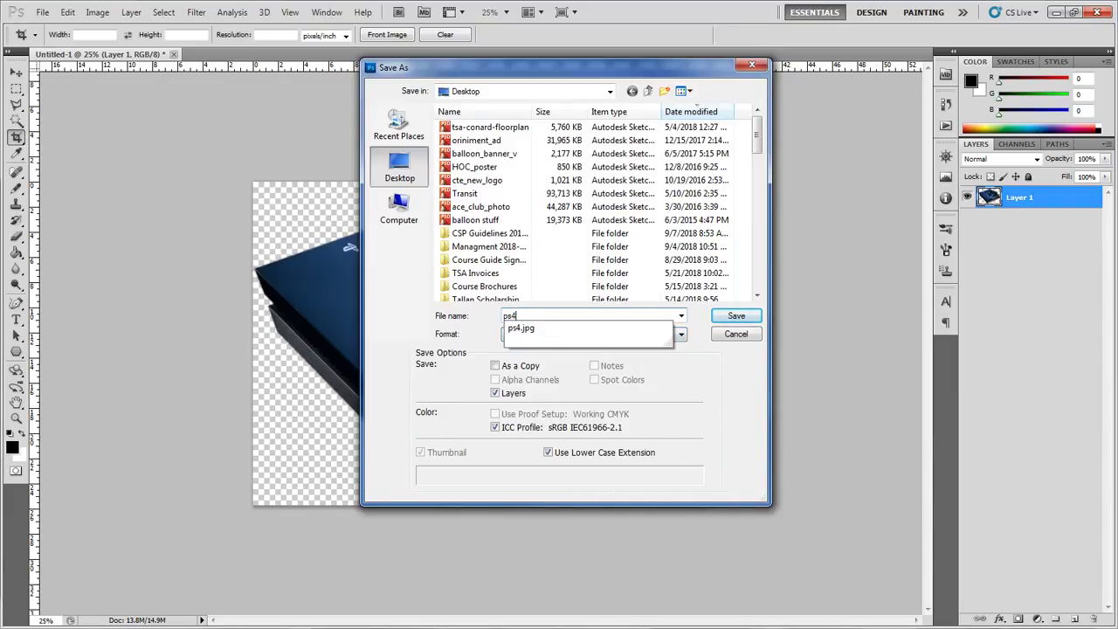
pyautogui.click(402, 267)
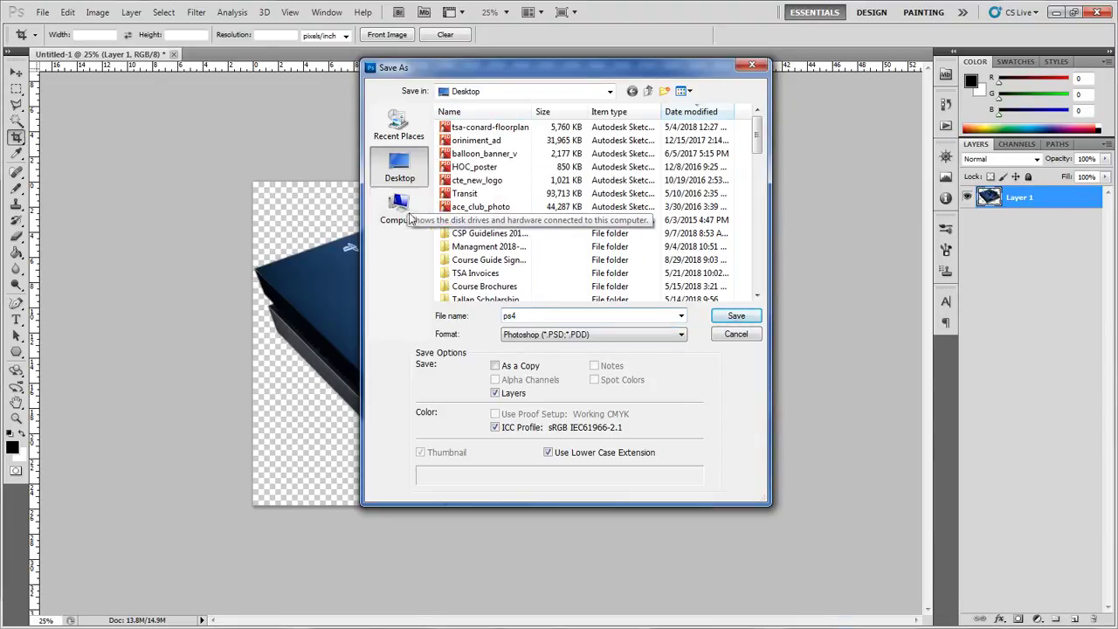
pyautogui.click(720, 317)
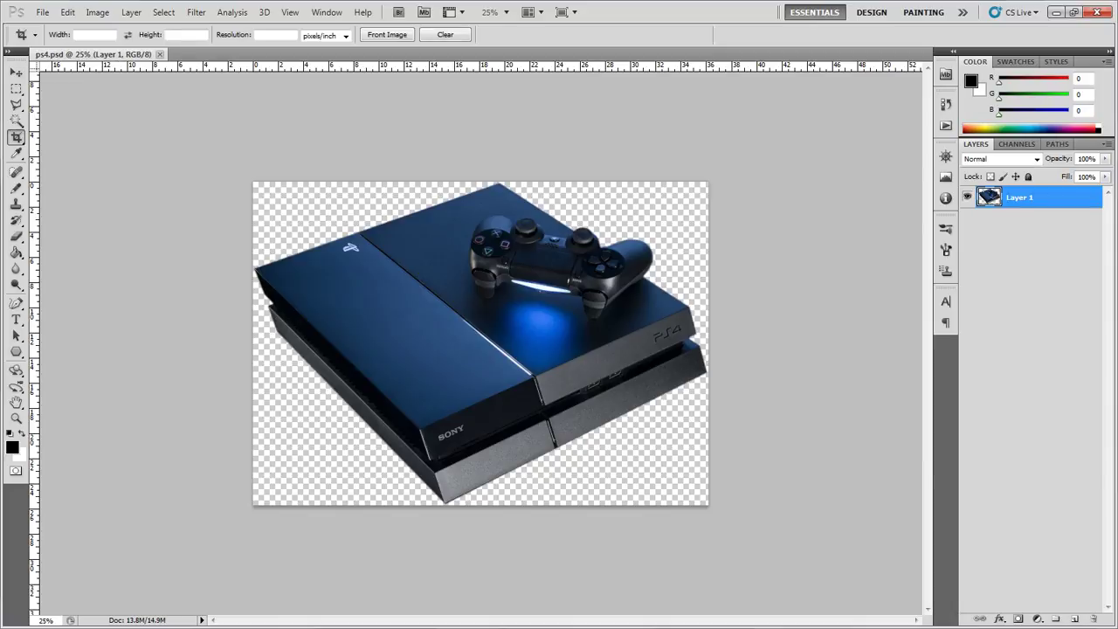
# - Set up a Save for Web & Devices export in PNG-24 format with the image width set to 300 px
pyautogui.click(44, 12)
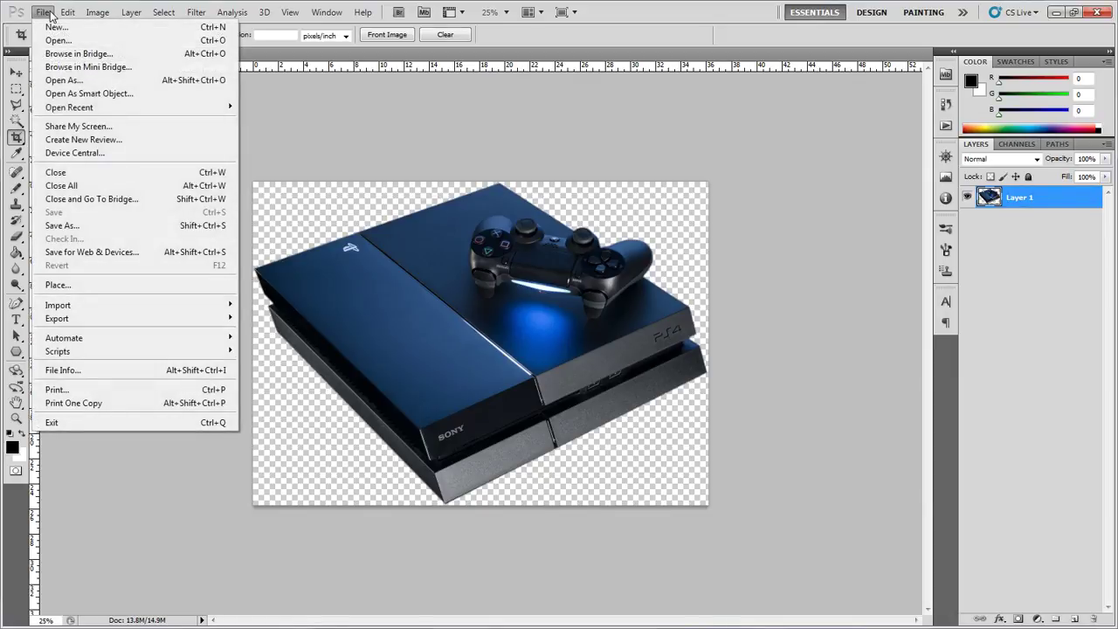
pyautogui.click(163, 256)
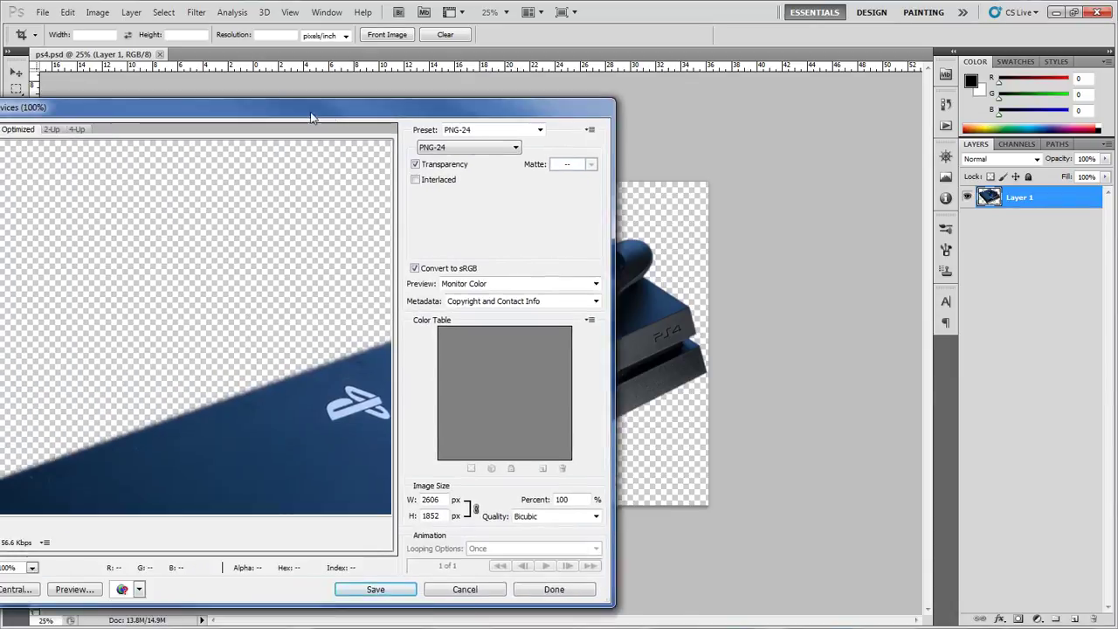
pyautogui.moveTo(310, 113); pyautogui.dragTo(538, 63)
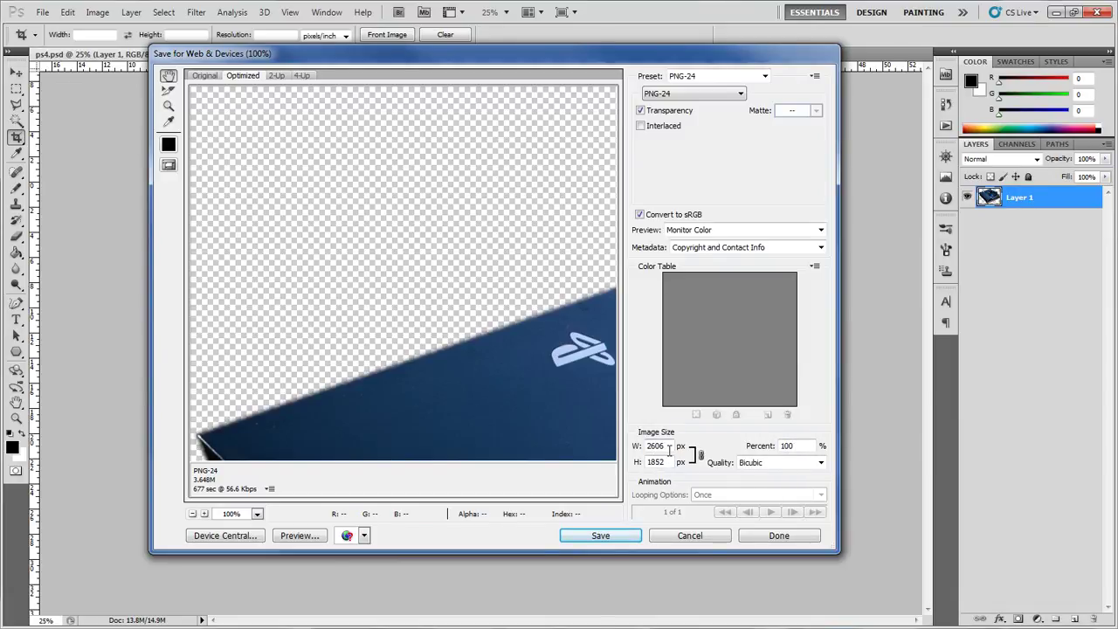
pyautogui.doubleClick(663, 446)
pyautogui.write('300')
pyautogui.click(610, 536)
pyautogui.press('Tab')
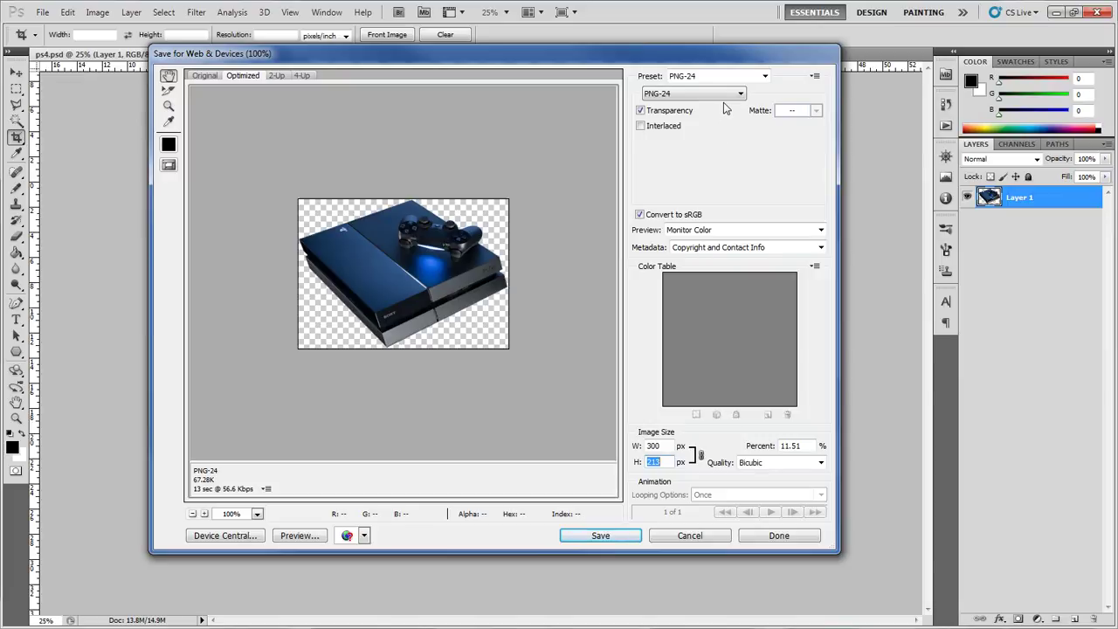
pyautogui.click(698, 94)
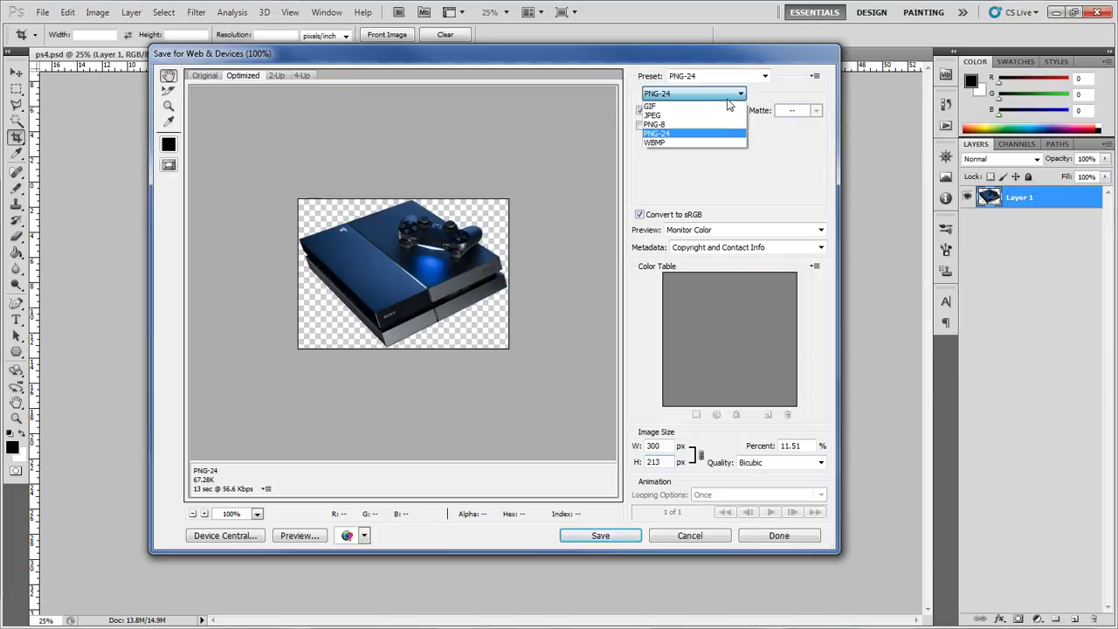
pyautogui.click(670, 135)
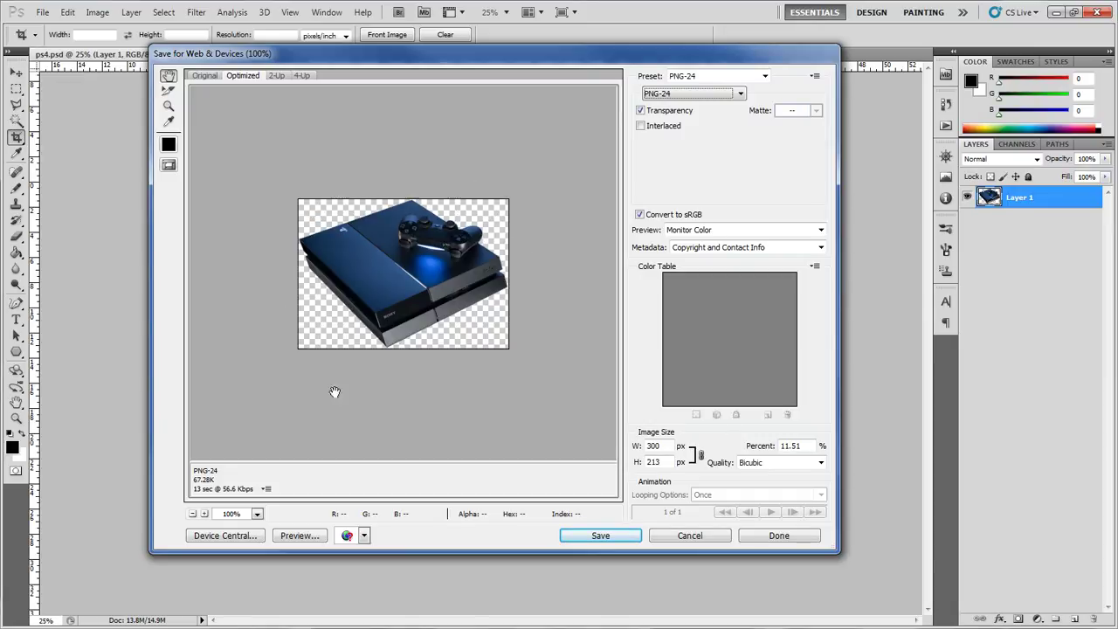
# - Save the optimized web image to the Desktop under the name ps4, as Images Only
pyautogui.click(599, 534)
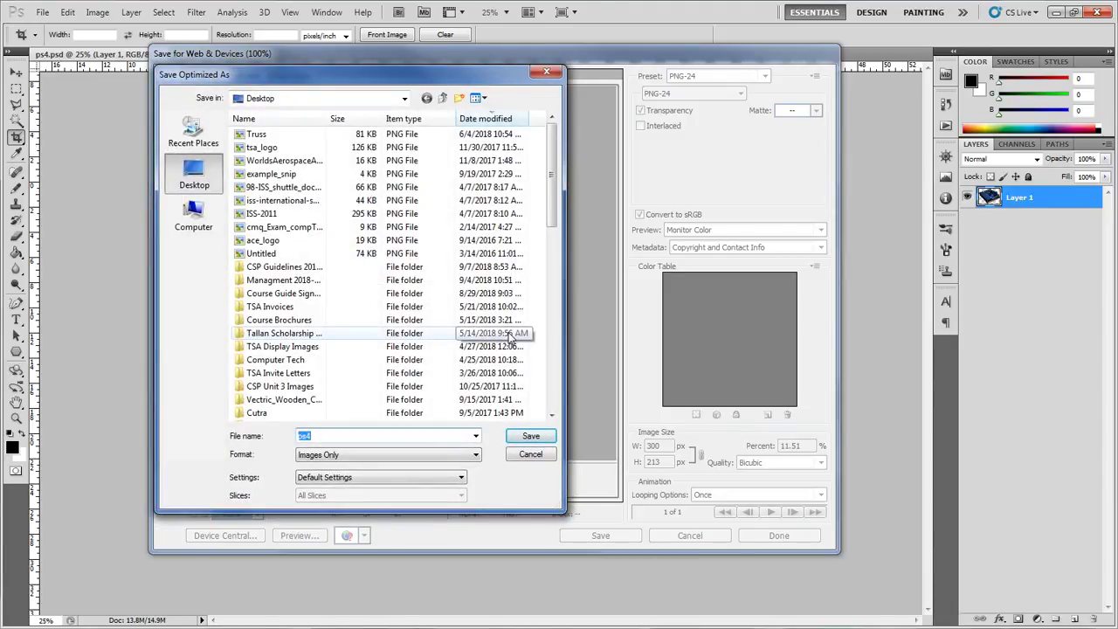
pyautogui.write('ps4')
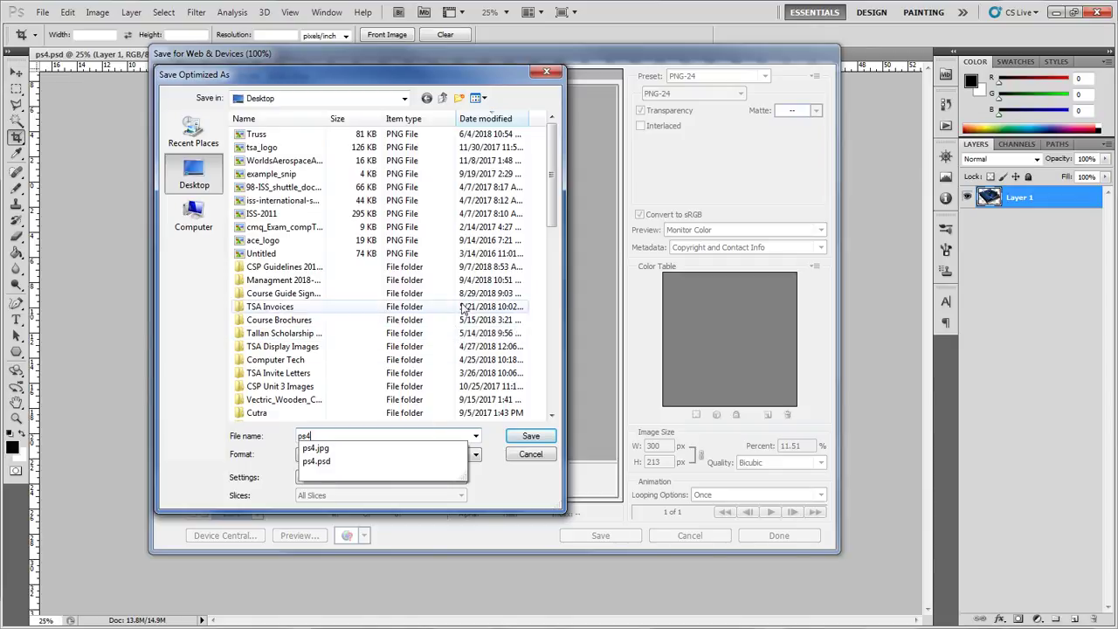
pyautogui.click(184, 305)
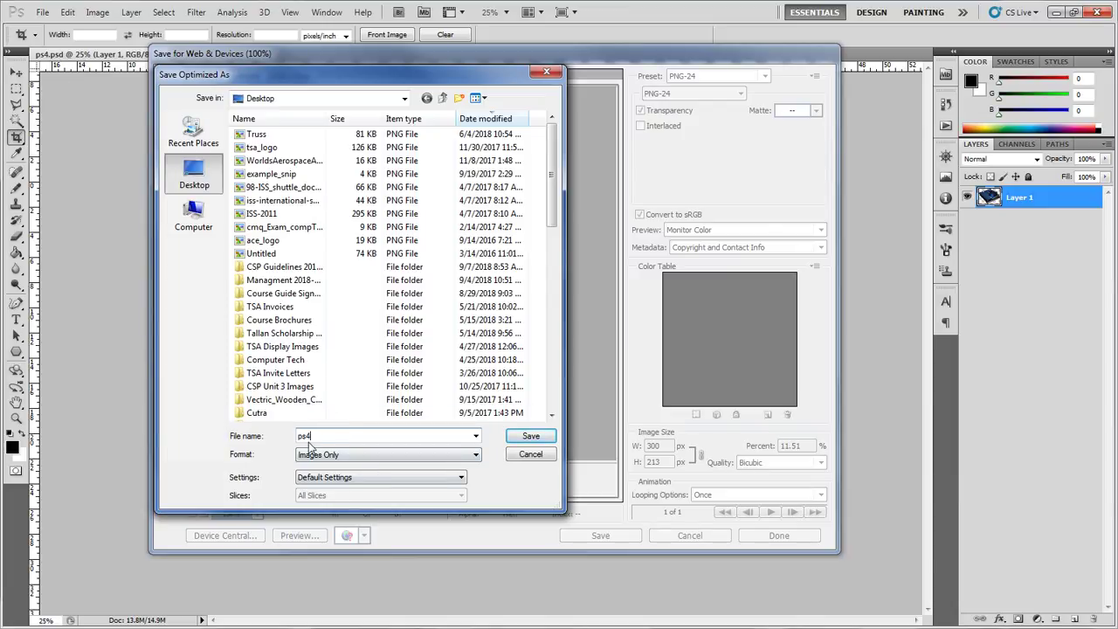
pyautogui.click(524, 436)
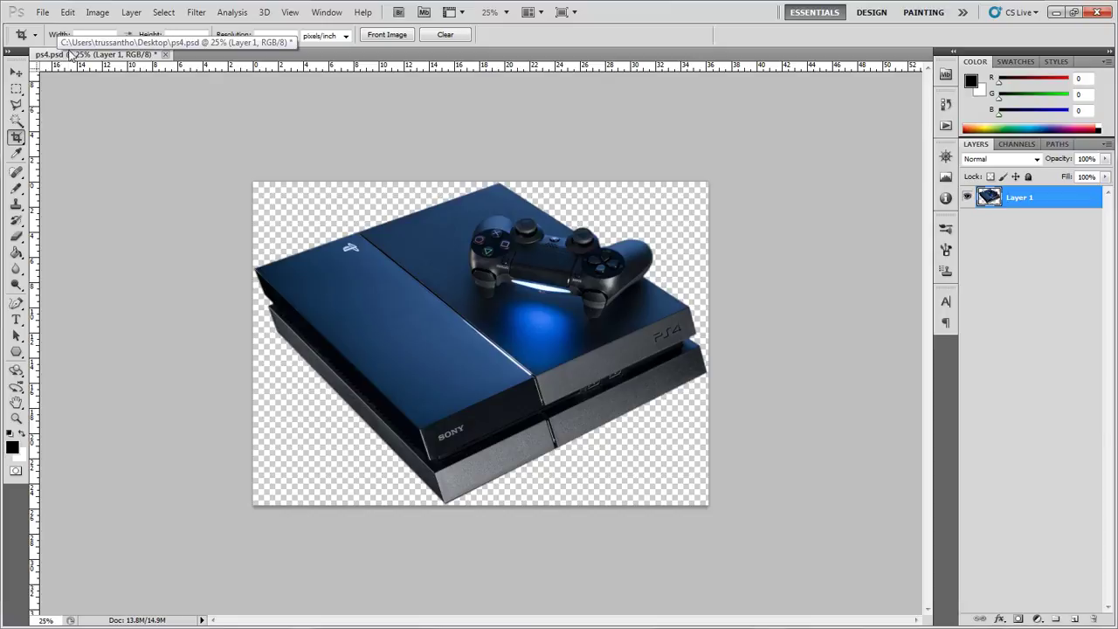
pyautogui.click(97, 12)
pyautogui.click(118, 114)
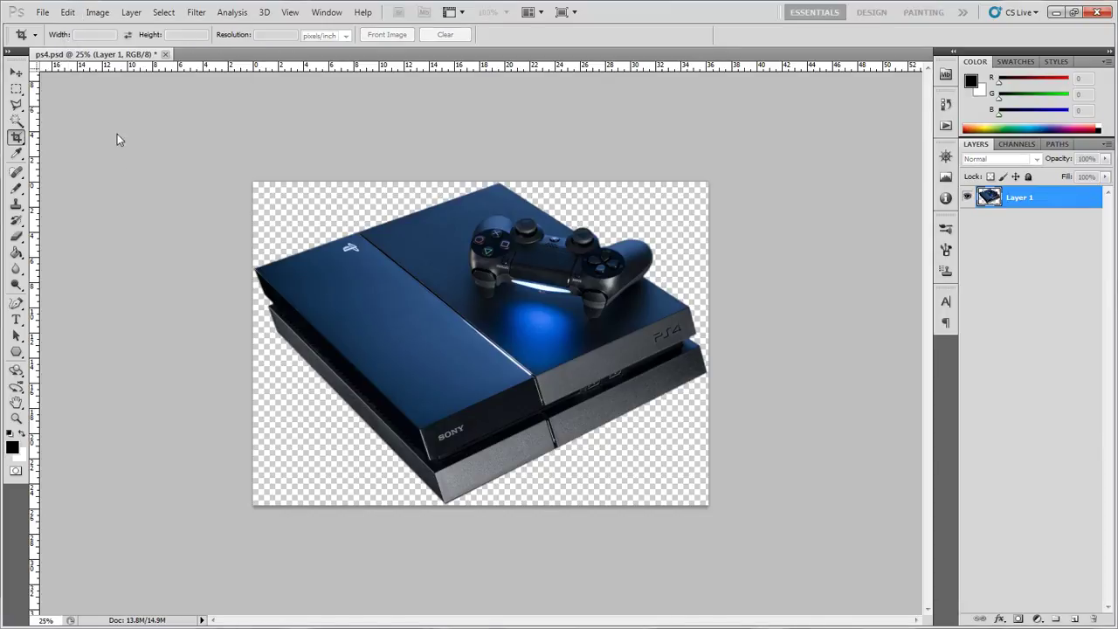
pyautogui.press('Escape')
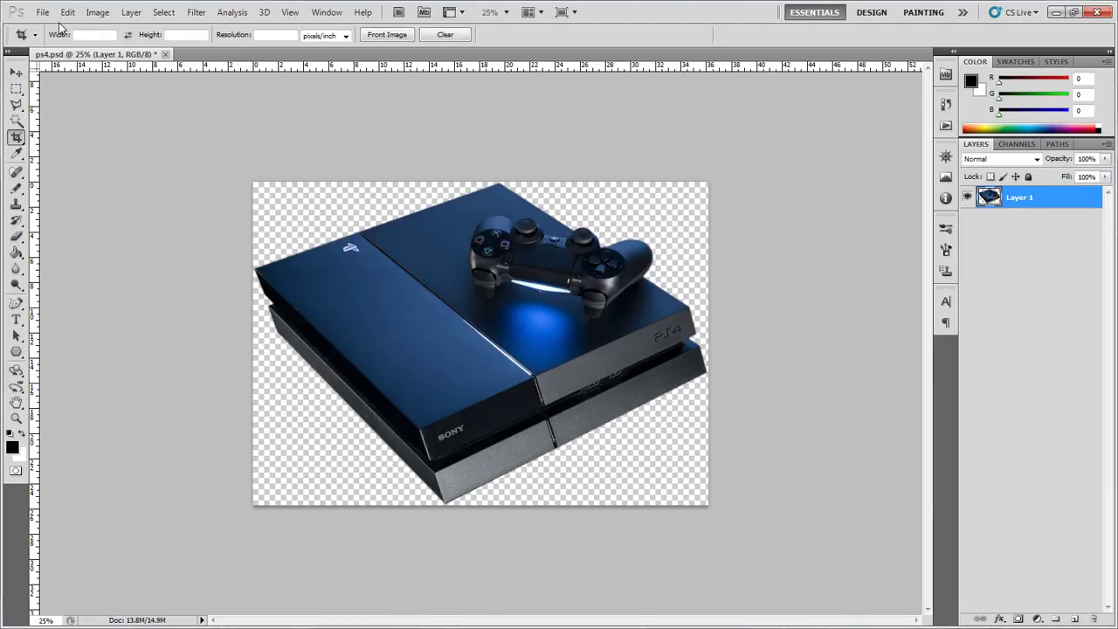
# - Open the exported ps4 PNG file from the Desktop
pyautogui.click(48, 13)
pyautogui.click(58, 40)
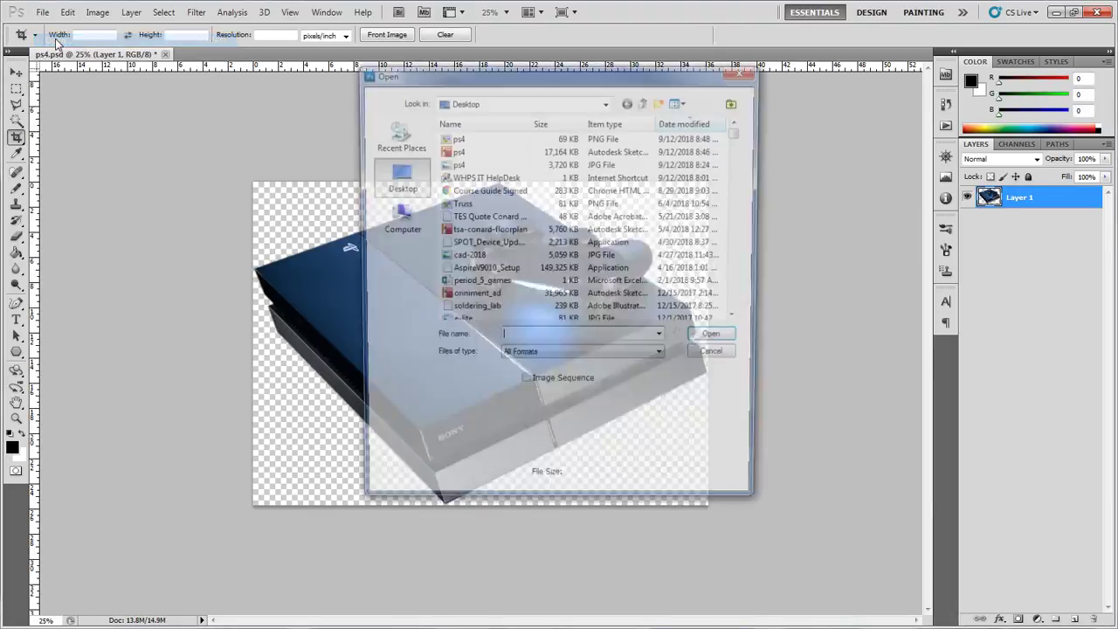
pyautogui.doubleClick(447, 137)
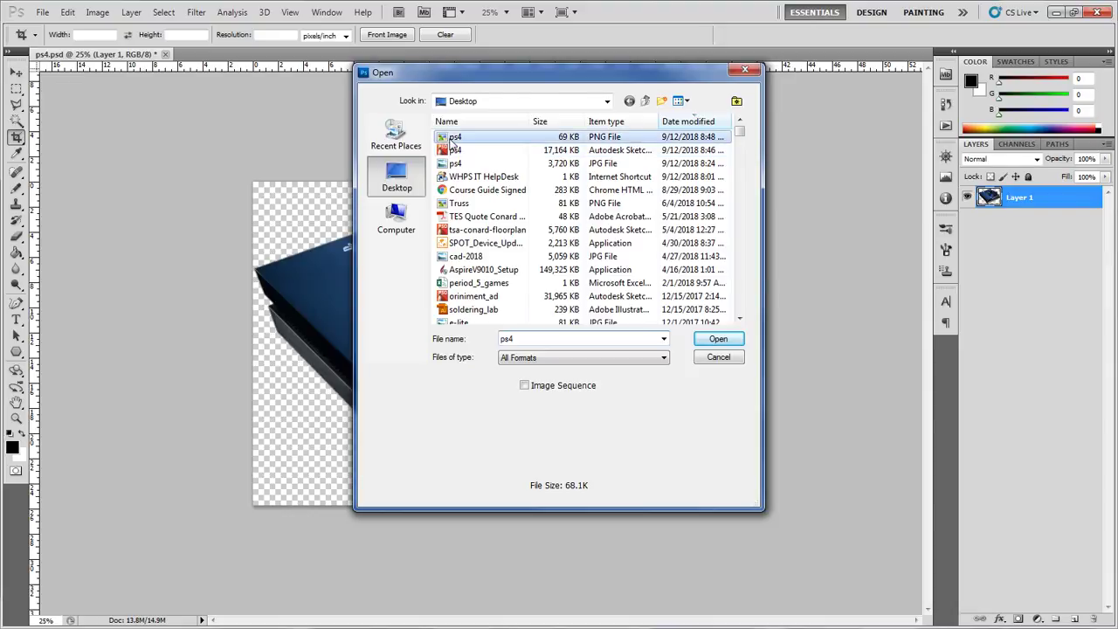
# - Check the exported PNG's pixel width and height in Image Size, and leave the dialog without applying changes
pyautogui.click(97, 12)
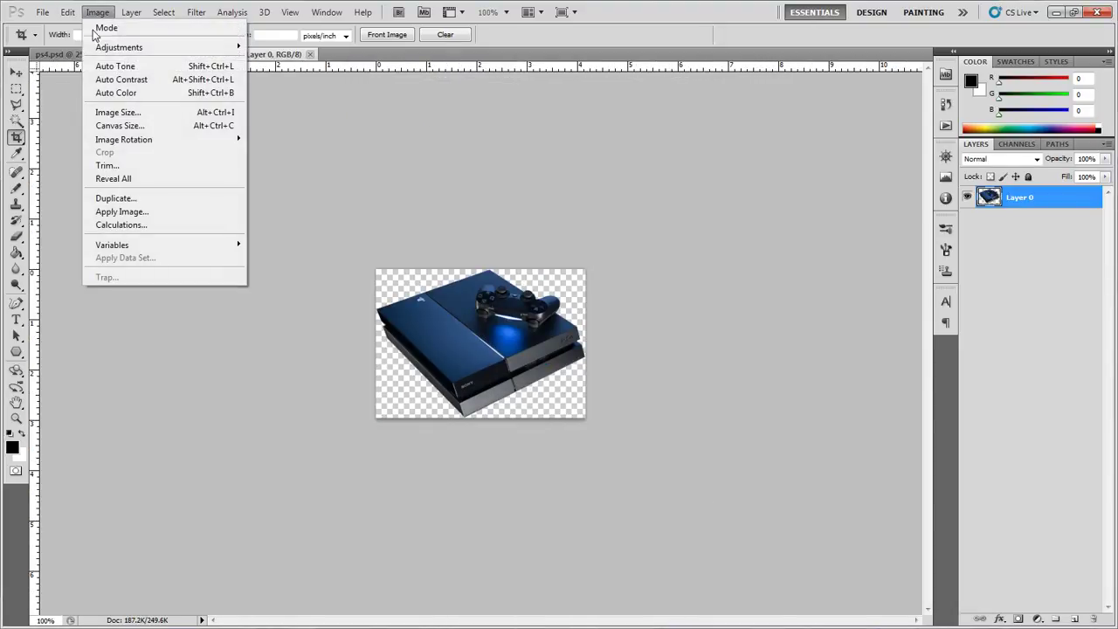
pyautogui.click(120, 112)
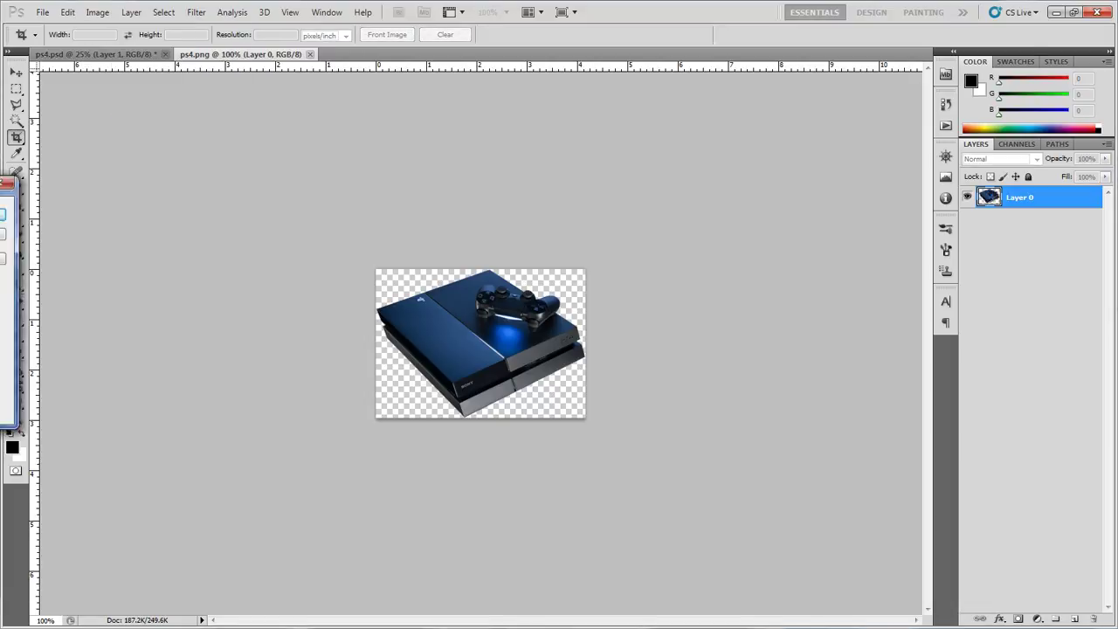
pyautogui.click(306, 198)
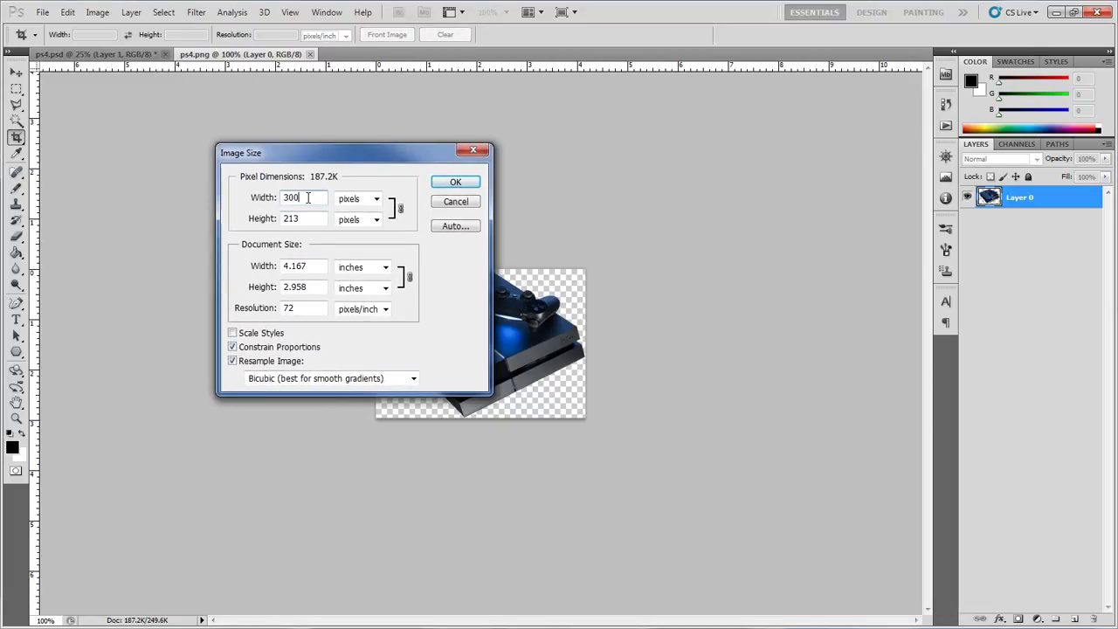
pyautogui.moveTo(307, 198); pyautogui.dragTo(250, 241)
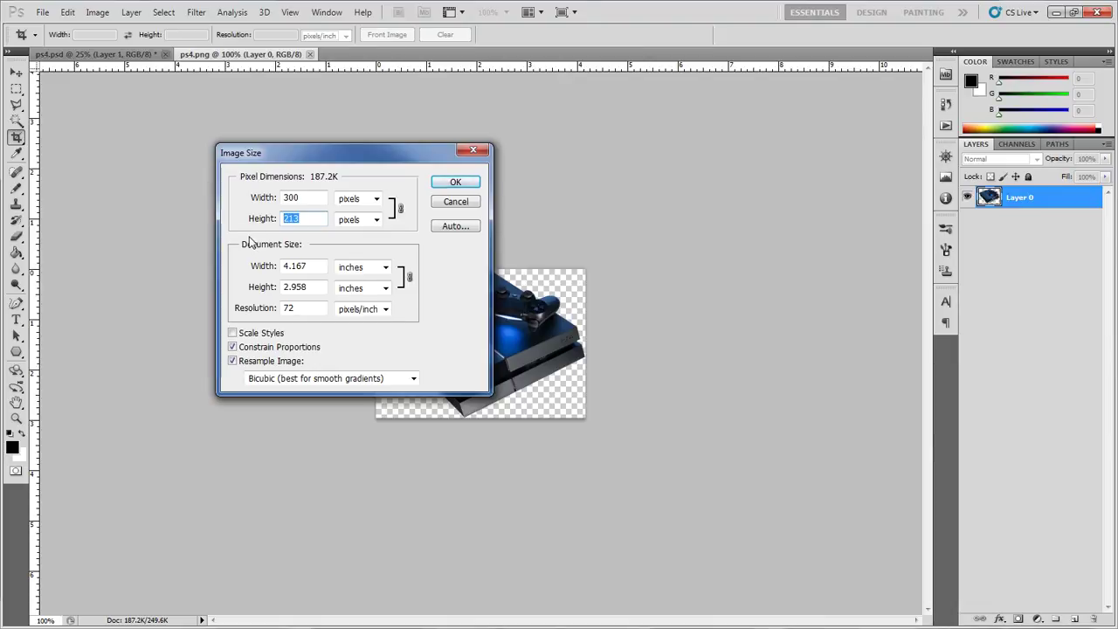
pyautogui.click(303, 198)
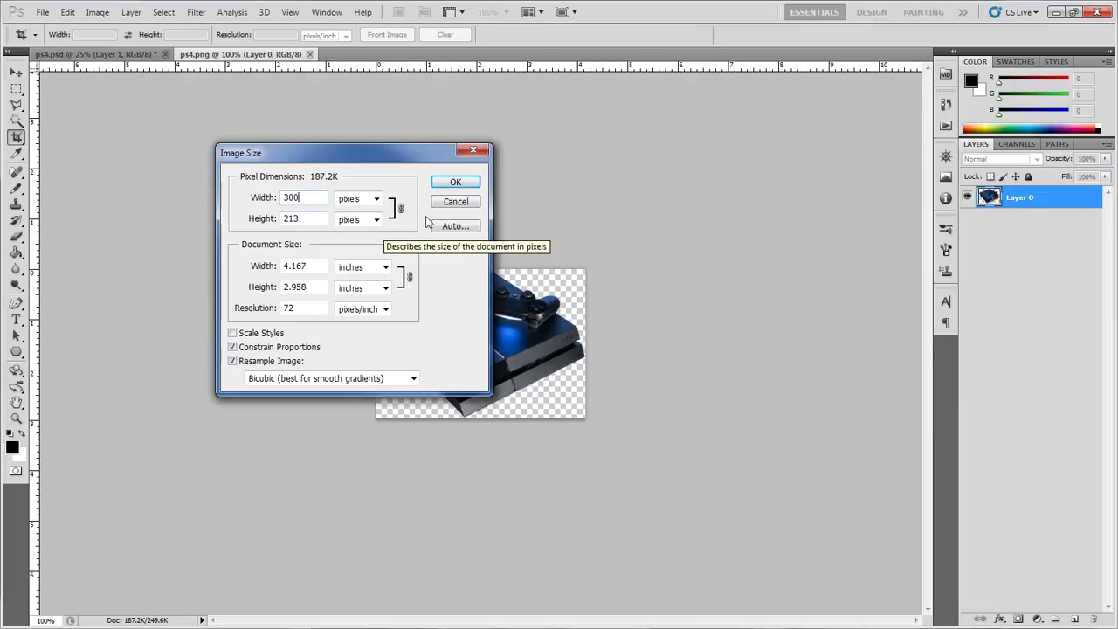
pyautogui.click(469, 206)
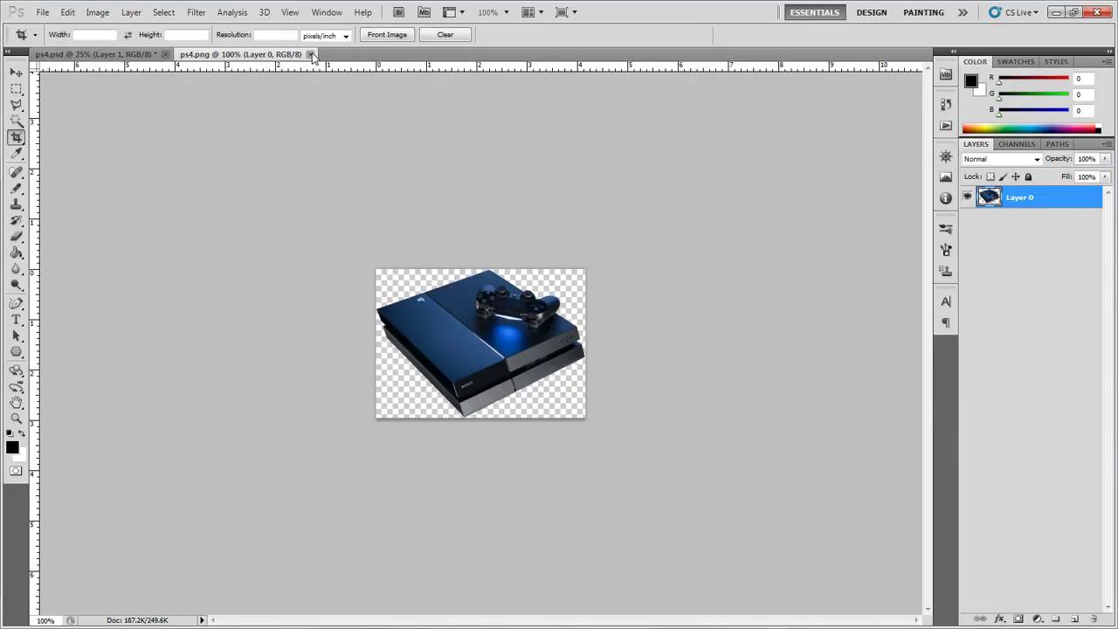